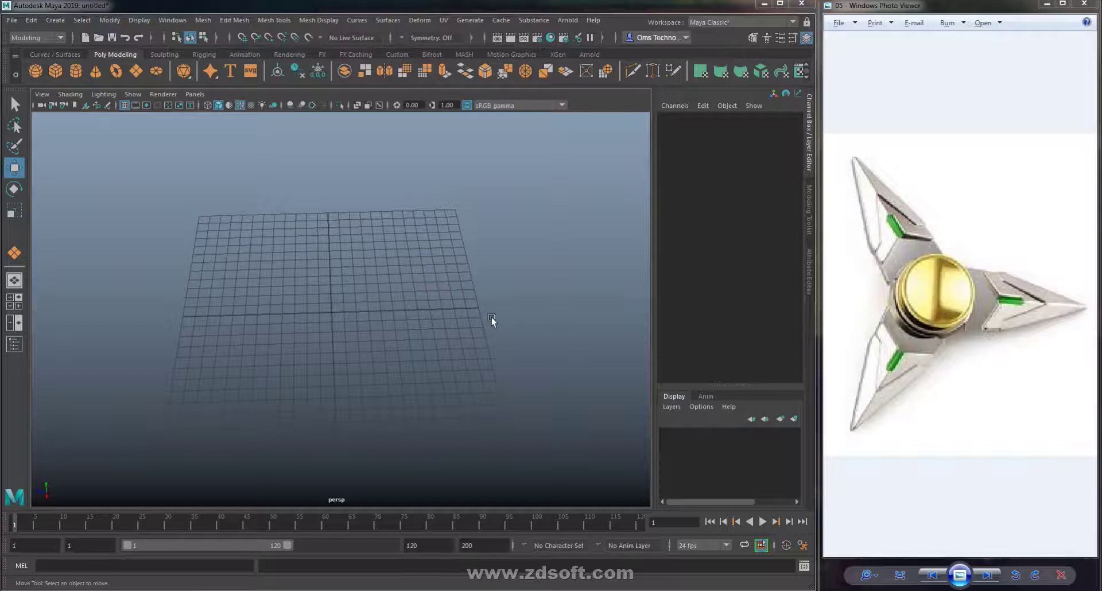
Create a polygon plane and set its Translate Z to 0.
drag(317, 216, 349, 298)
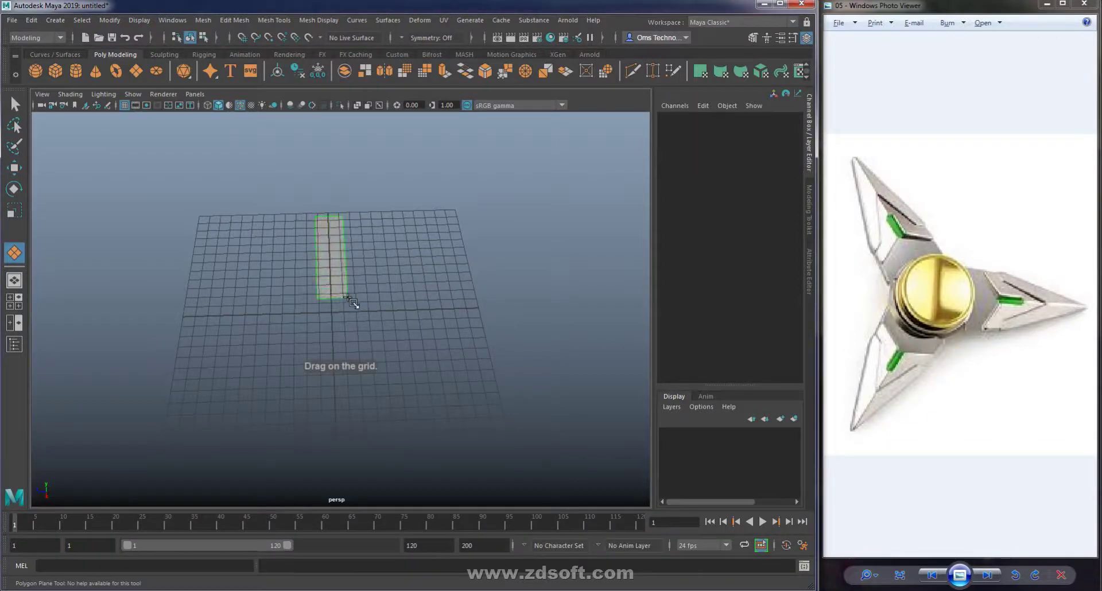
alt+drag(439, 282, 377, 284)
scroll(377, 284, up, 5)
mouse_move(415, 338)
alt+mouse_down()
mouse_move(557, 349)
mouse_move(512, 367)
mouse_move(517, 374)
mouse_move(518, 365)
alt+mouse_up()
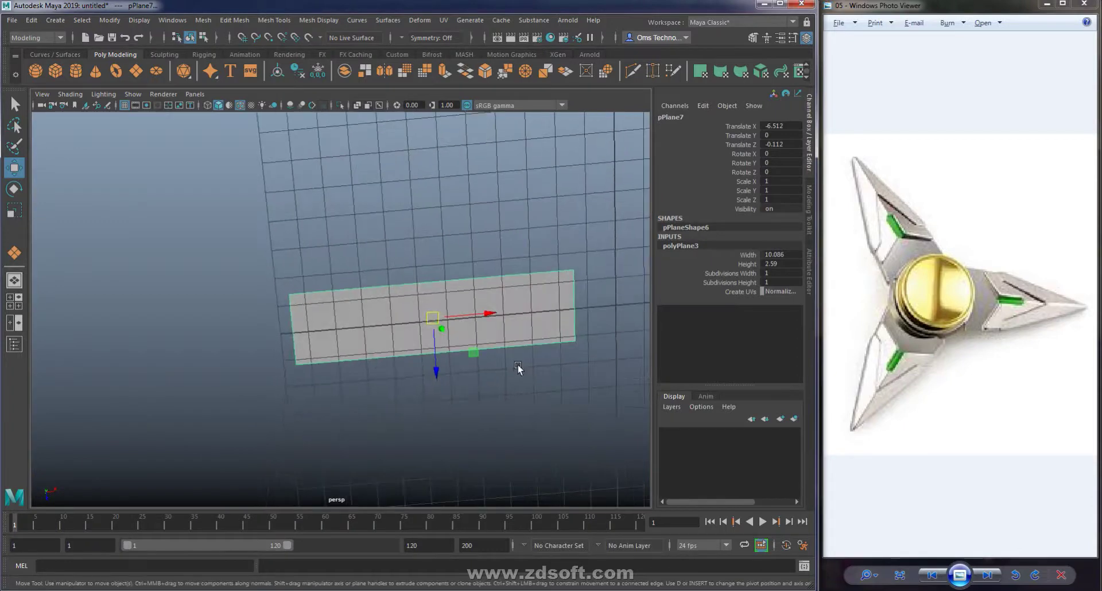
drag(436, 372, 436, 370)
click(781, 144)
text(0)
key(Return)
Scale the plane's left-end vertices together to narrow that end.
mouse_move(554, 399)
alt+mouse_down()
mouse_move(535, 321)
mouse_move(548, 335)
alt+mouse_up()
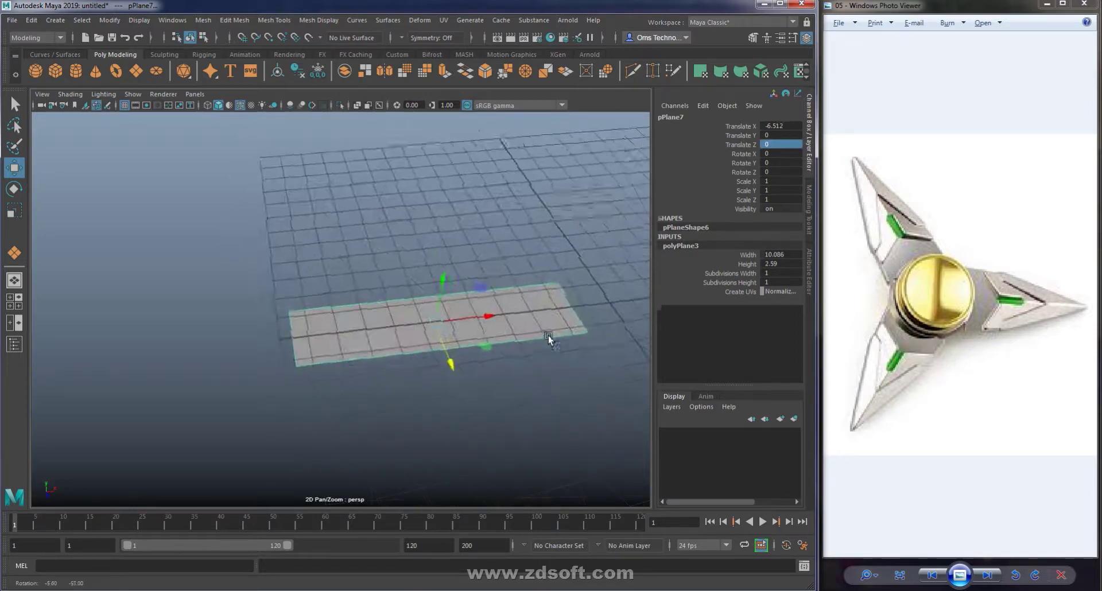
key(F9)
drag(247, 267, 352, 423)
key(r)
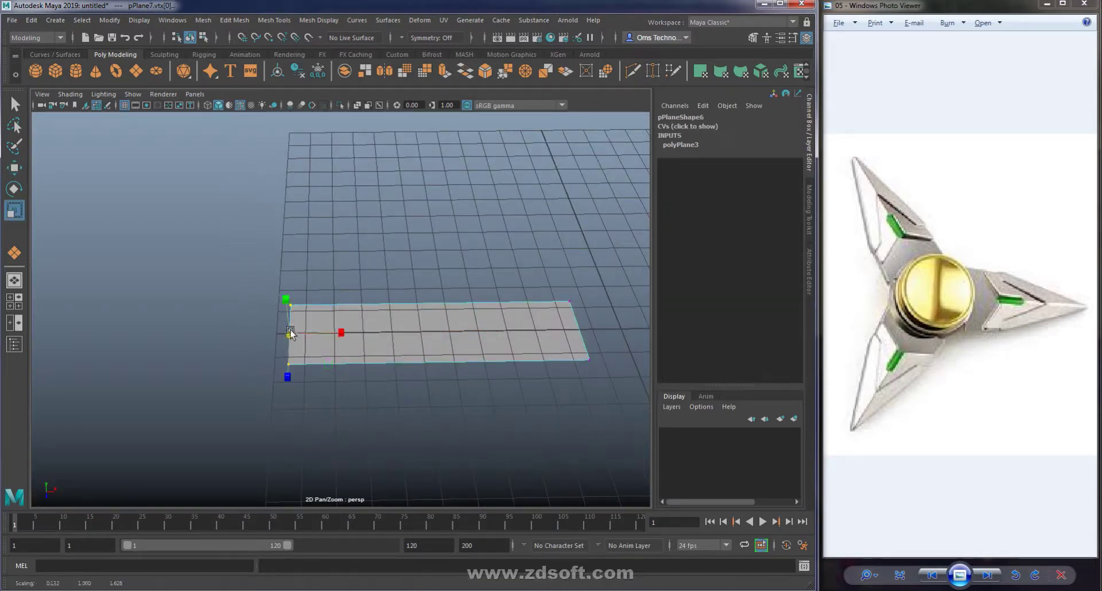
middle_drag(271, 326, 269, 345)
key(w)
Widen the plane's right-end vertices, narrow them slightly, and clear the selection.
drag(532, 257, 611, 382)
key(r)
middle_drag(593, 345, 632, 330)
key(w)
alt+drag(528, 411, 483, 309)
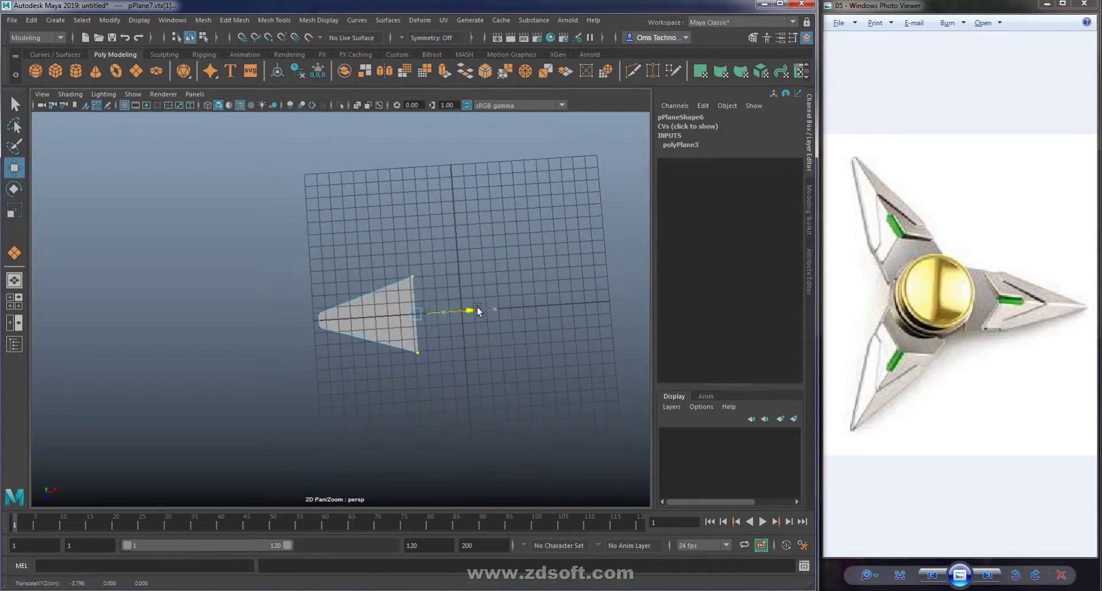
key(r)
drag(426, 370, 425, 350)
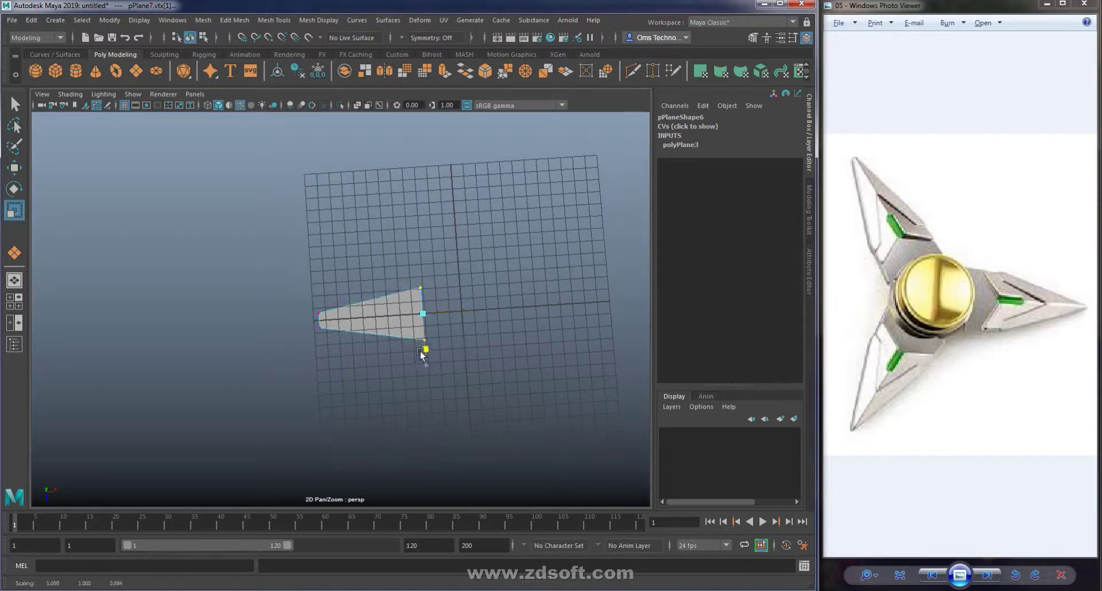
key(w)
scroll(554, 367, up, 3)
click(471, 306)
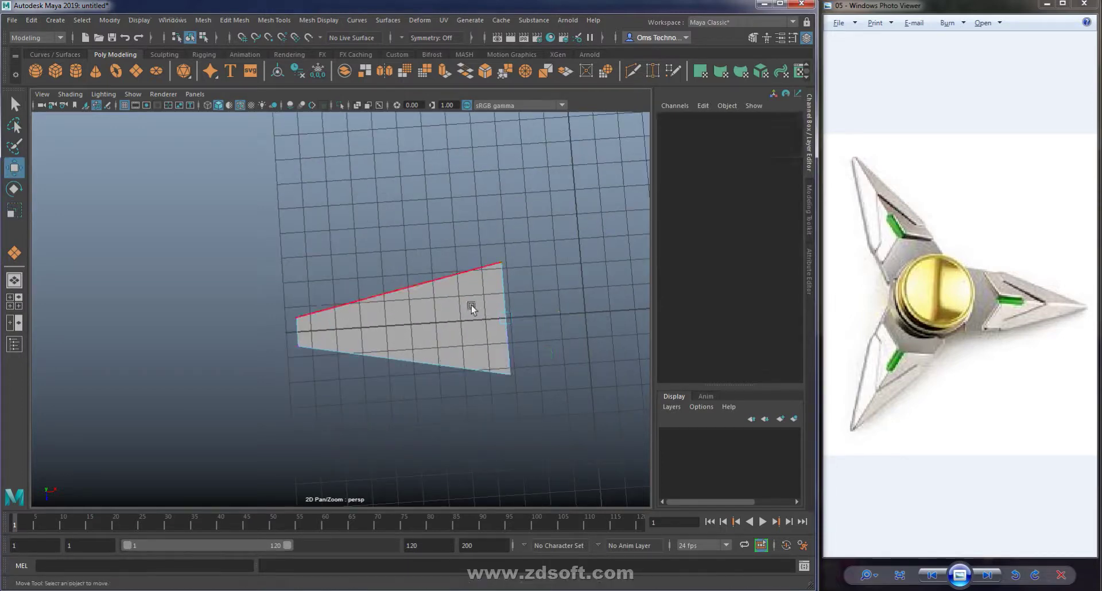
Add a lengthwise edge loop through the blade and pull the left middle vertex into a point.
drag(519, 391, 494, 247)
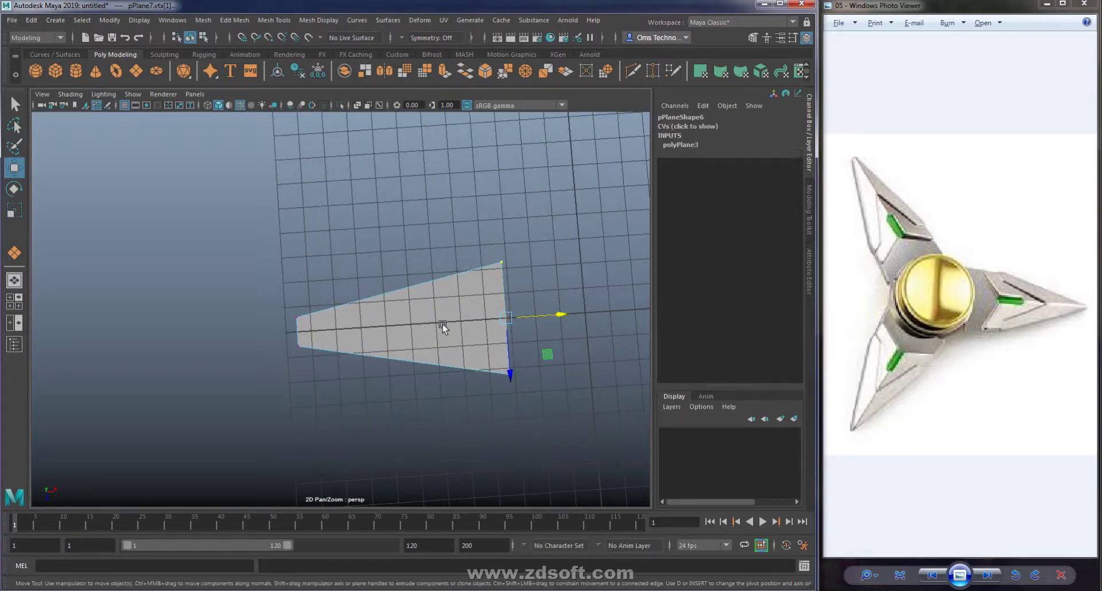
key(ctrl+z)
mouse_move(542, 203)
ctrl+right_down()
mouse_move(447, 245)
mouse_move(363, 230)
ctrl+right_up()
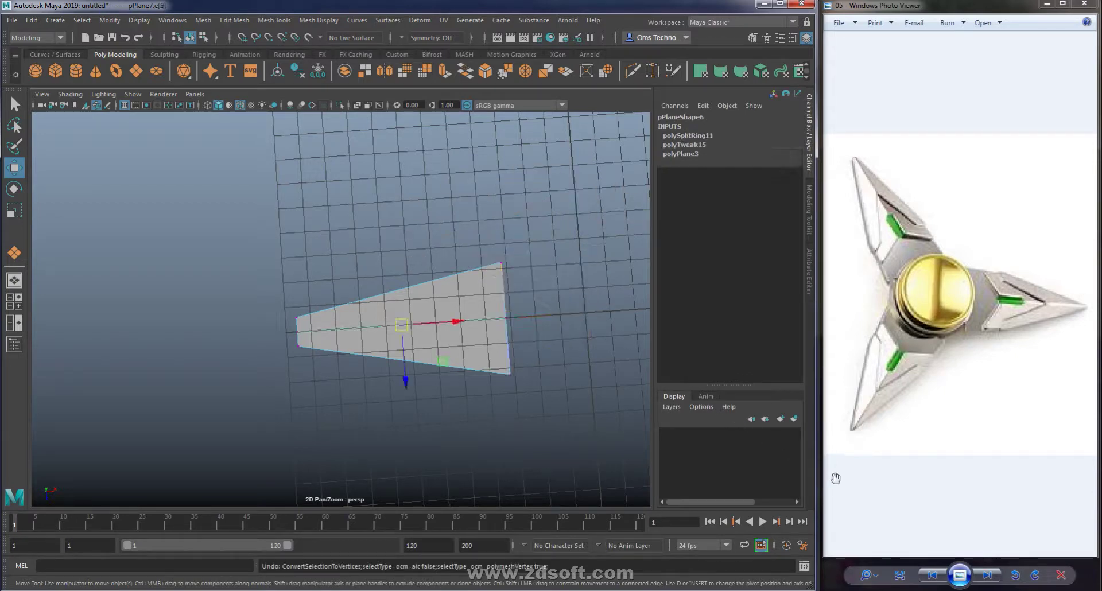
scroll(464, 346, up, 5)
scroll(564, 411, down, 2)
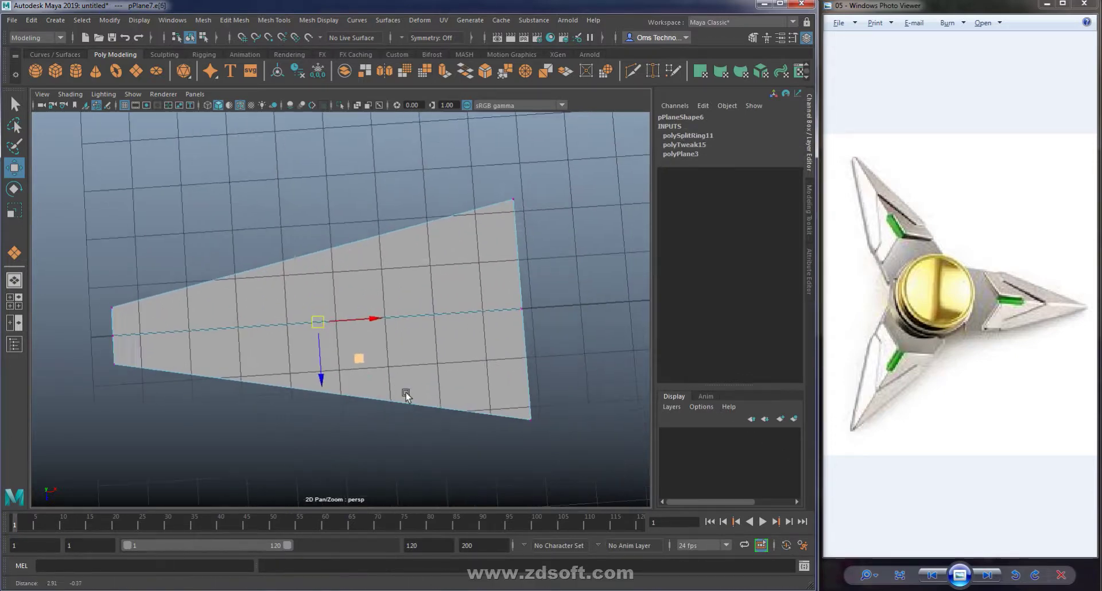
click(46, 340)
mouse_move(83, 325)
mouse_down()
mouse_move(122, 346)
mouse_move(146, 336)
mouse_up()
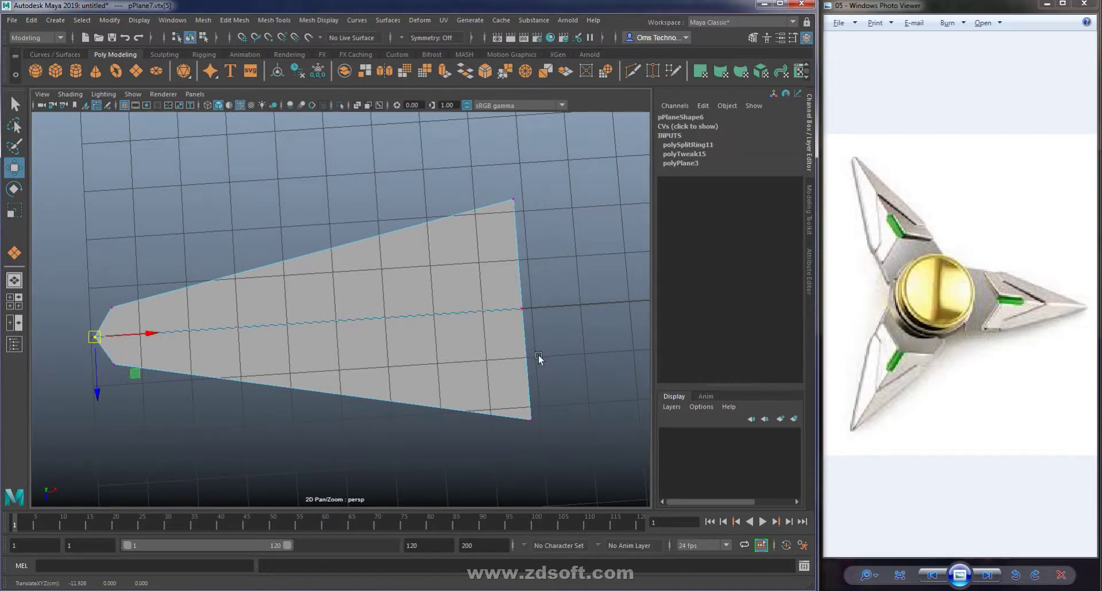
Extrude the right-end edges three times, moving each extrusion further right.
key(F10)
click(518, 243)
shift+click(526, 339)
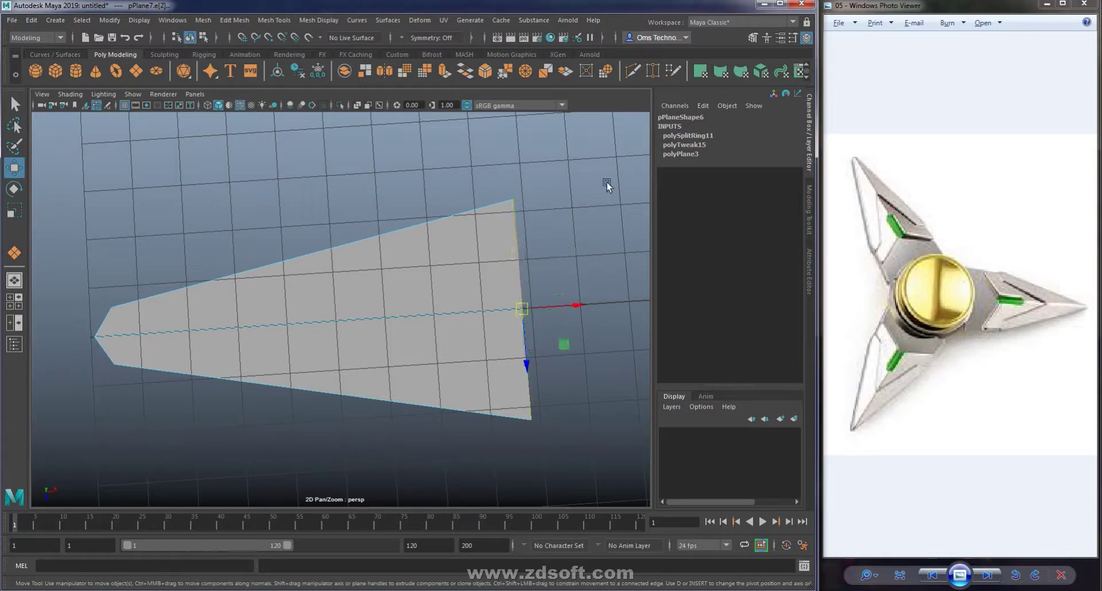
key(ctrl+e)
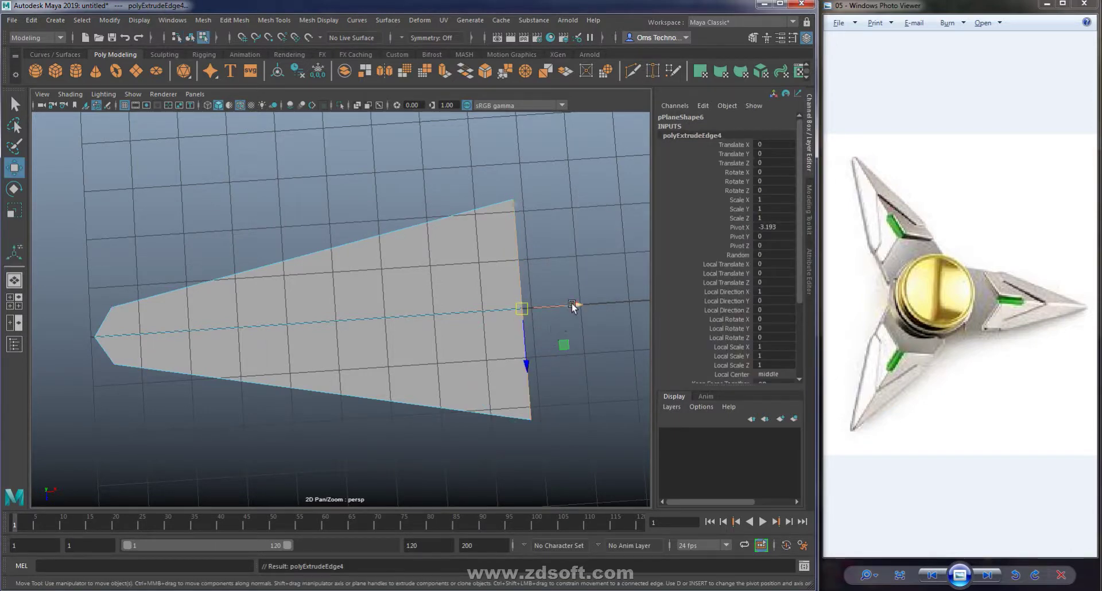
drag(577, 305, 586, 303)
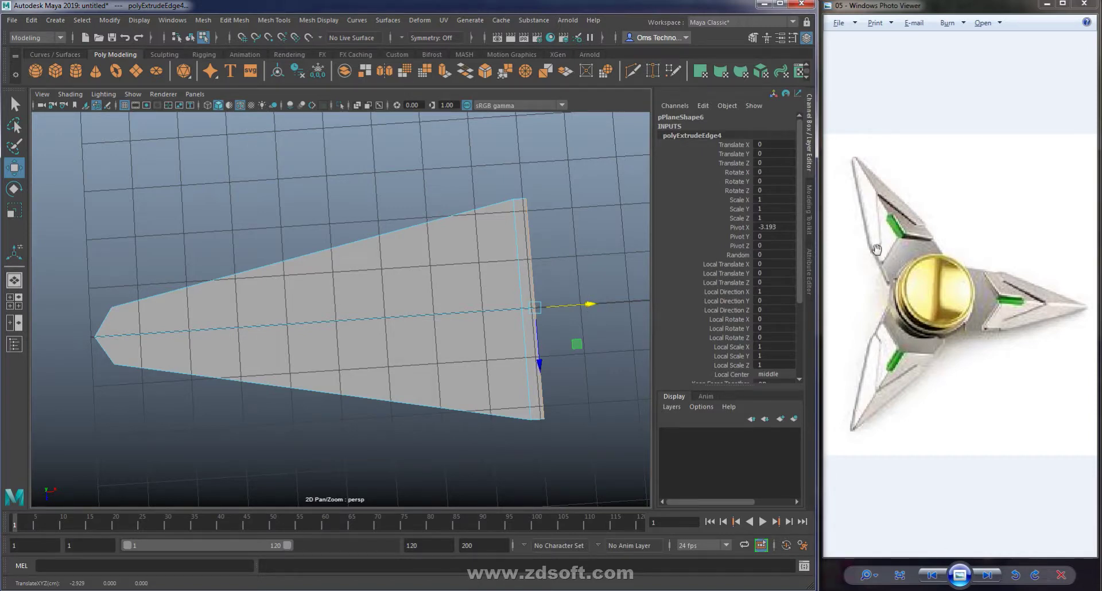
key(ctrl+e)
drag(590, 302, 623, 302)
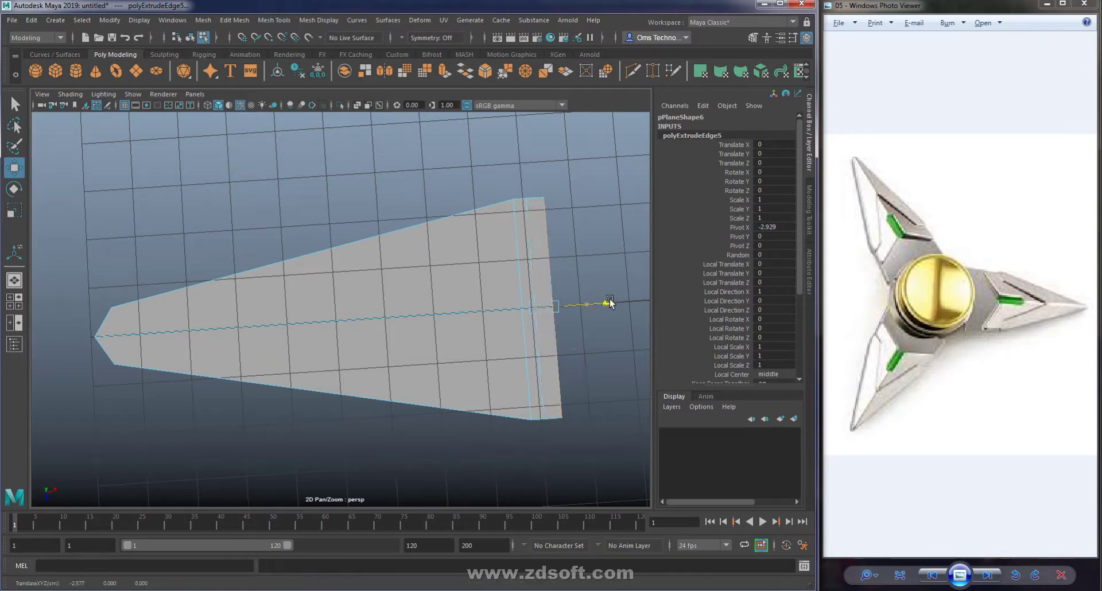
key(ctrl+e)
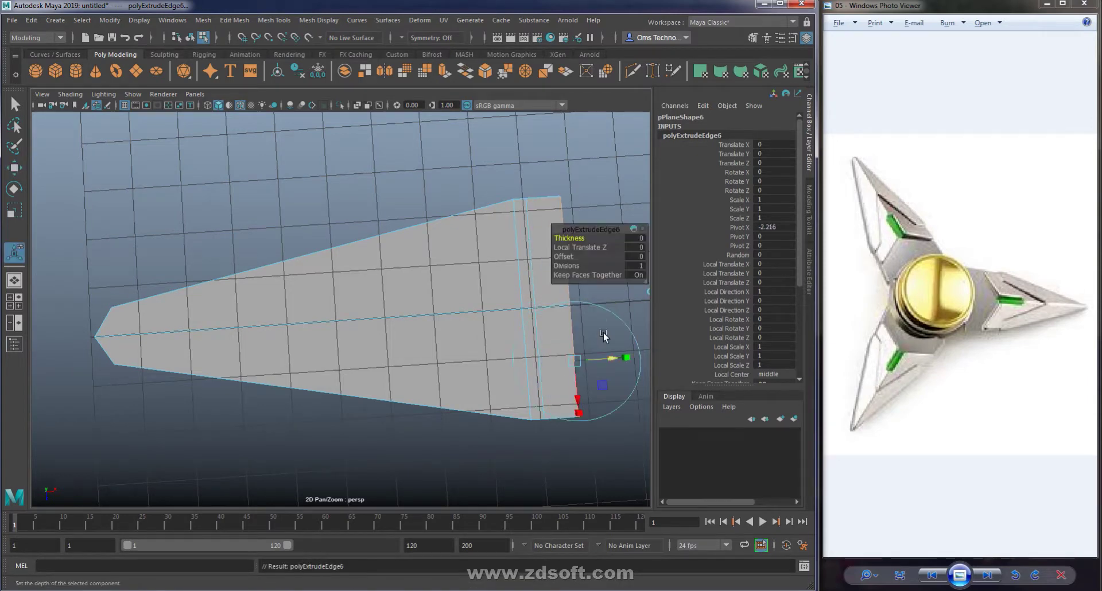
drag(622, 301, 683, 306)
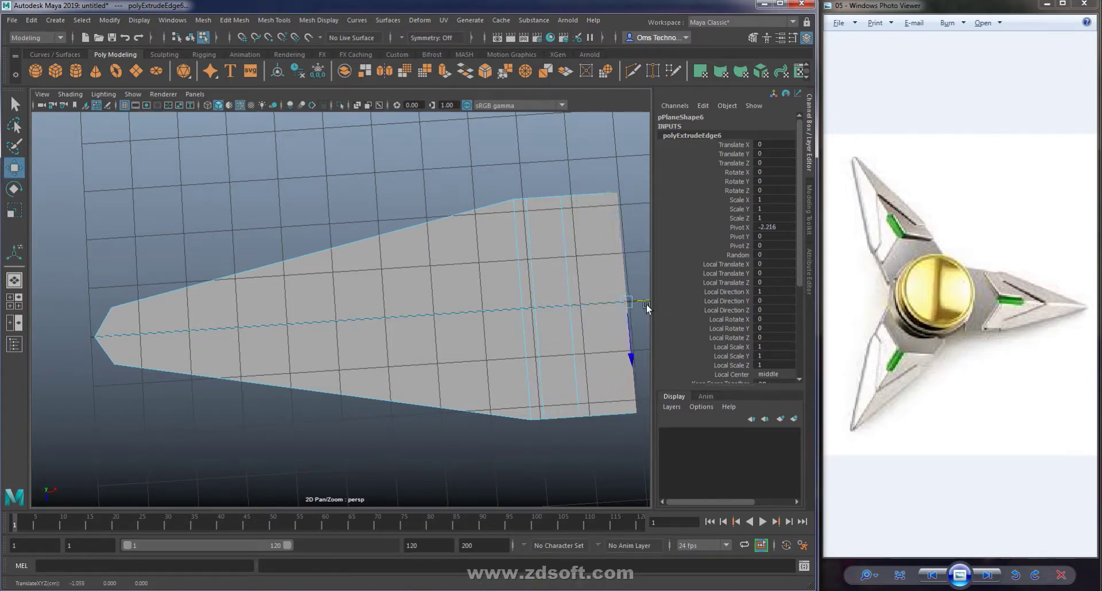
Bevel the centre edge loop and step its Segments from 2 to 3 to 4.
double_click(418, 314)
key(ctrl+b)
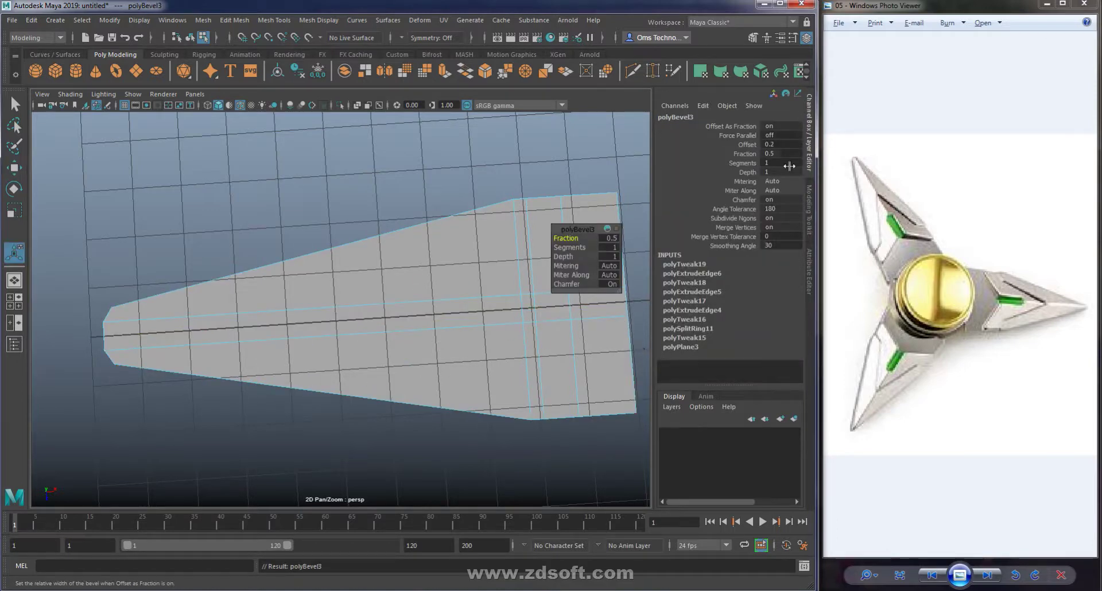
double_click(790, 165)
text(2)
key(Return)
key(3)
double_click(790, 165)
text(3)
key(Return)
double_click(791, 165)
text(4)
key(Return)
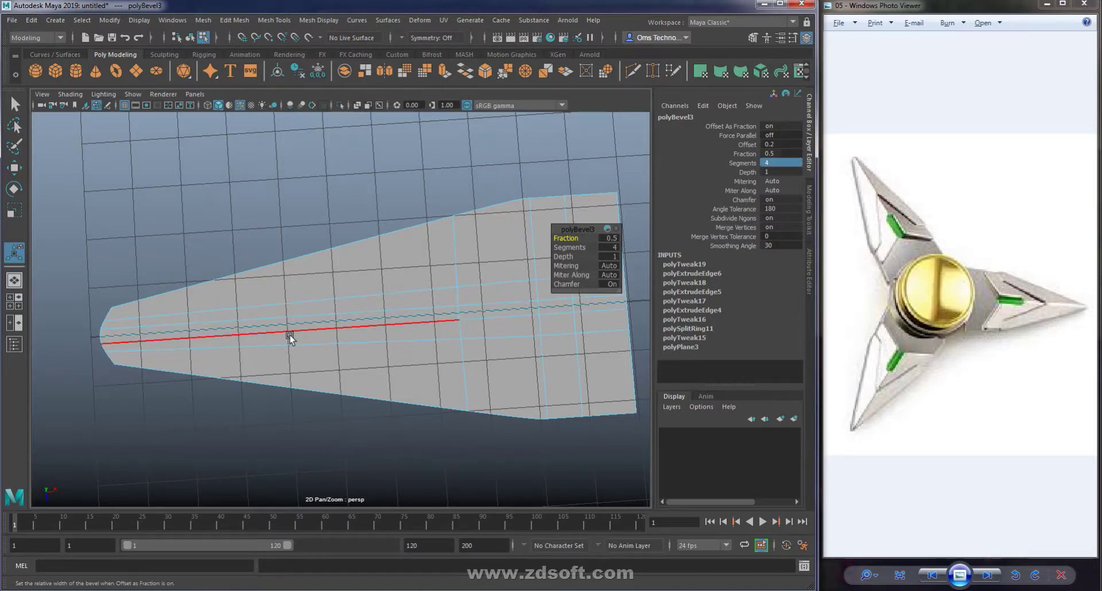
key(q)
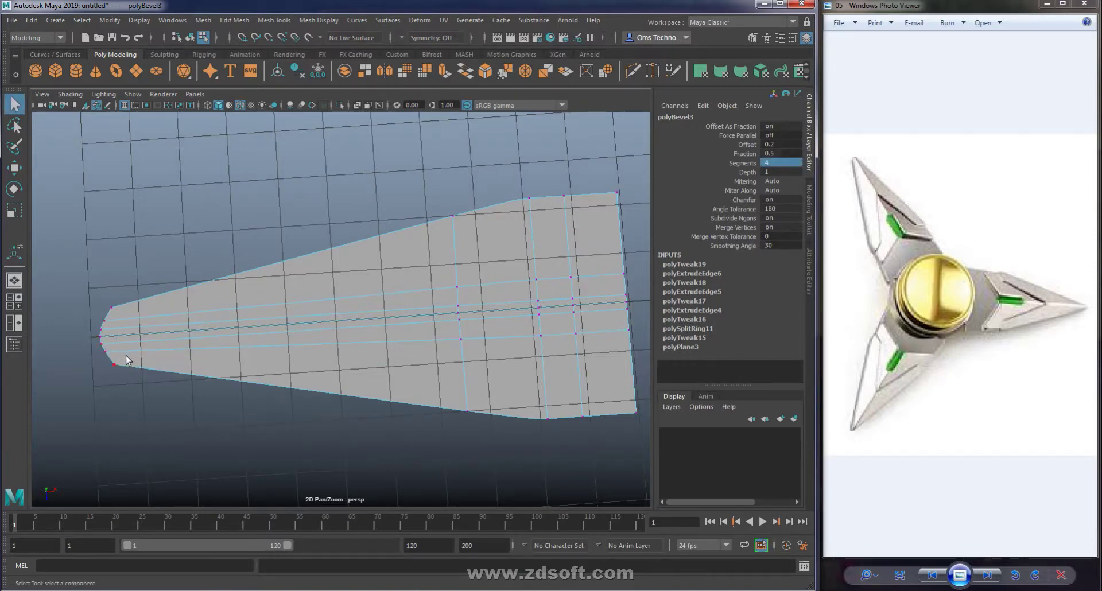
Scale the tip vertices and the wide-end vertex rows apart vertically.
drag(73, 314, 73, 314)
key(r)
mouse_move(101, 387)
mouse_down()
mouse_move(110, 422)
mouse_move(106, 411)
mouse_up()
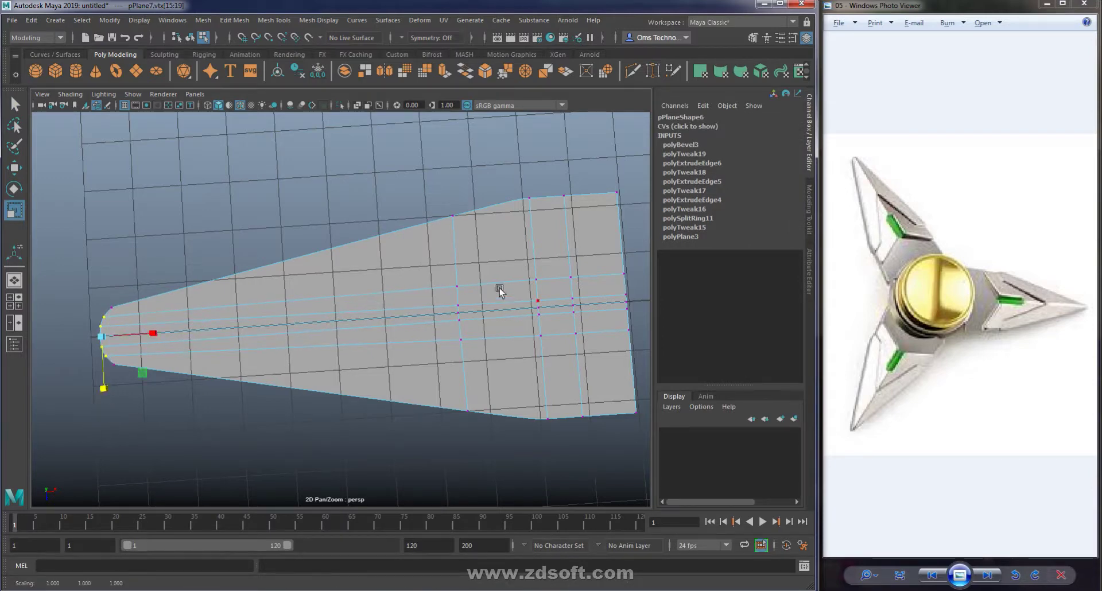
drag(442, 260, 637, 368)
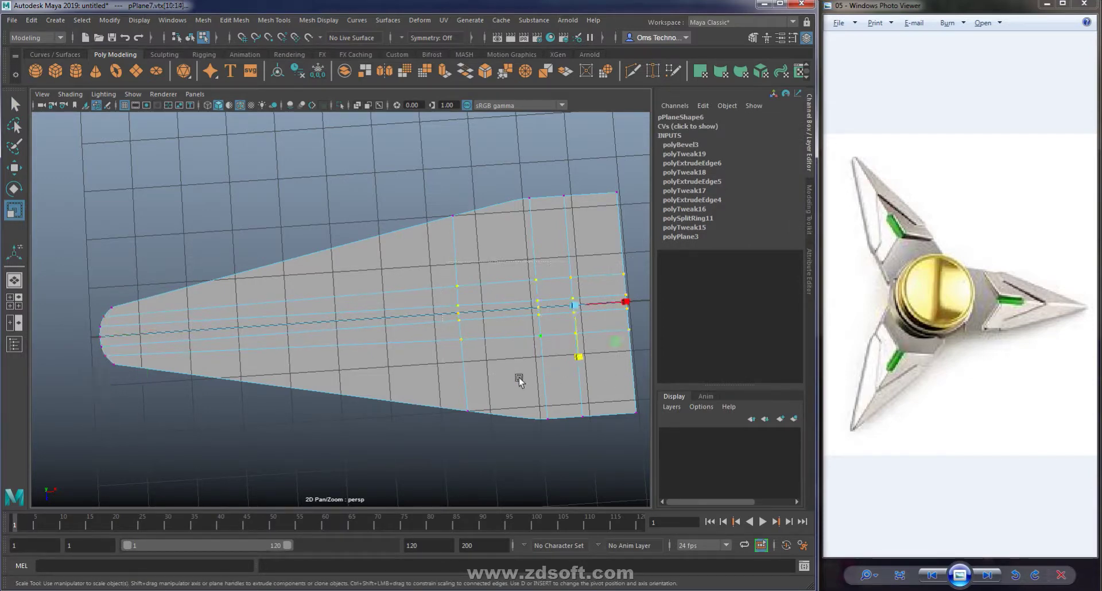
mouse_move(580, 362)
mouse_down()
mouse_move(578, 417)
mouse_move(563, 389)
mouse_up()
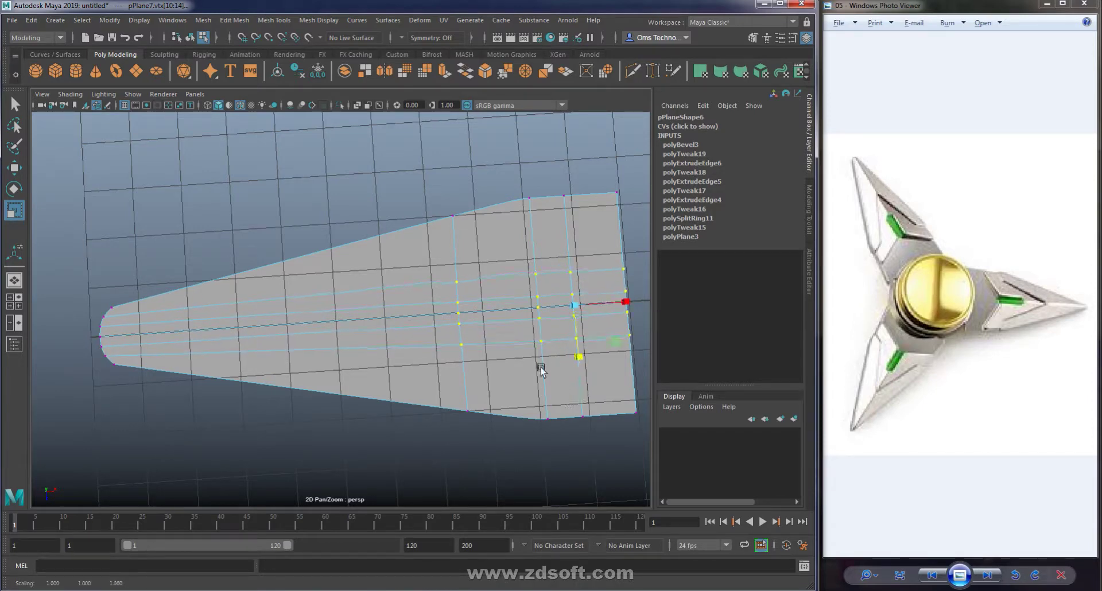
drag(645, 241, 584, 291)
alt+drag(597, 401, 611, 380)
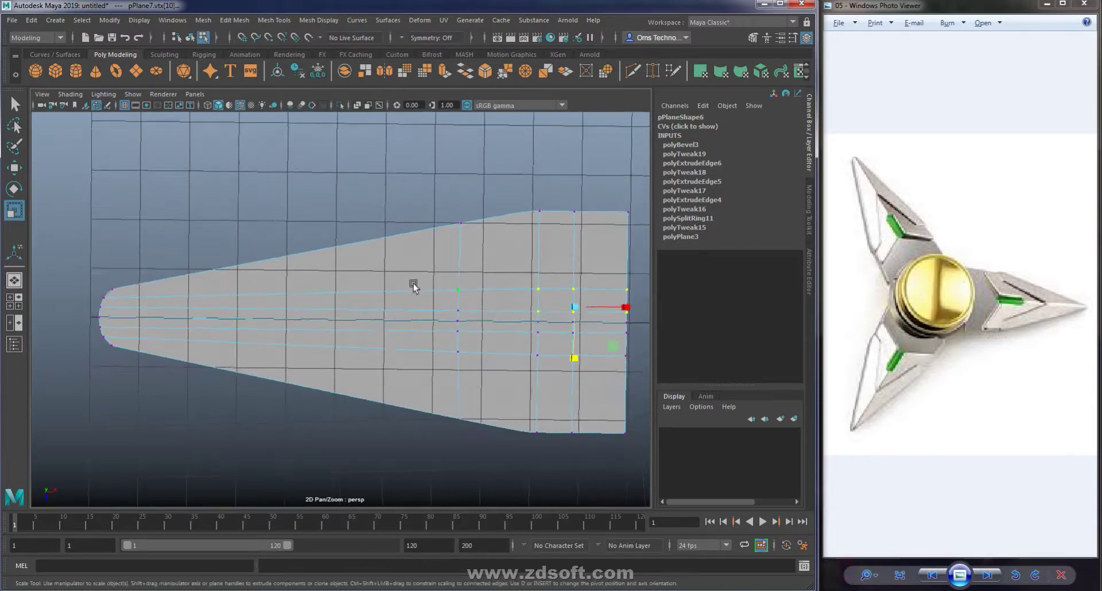
drag(472, 296, 655, 278)
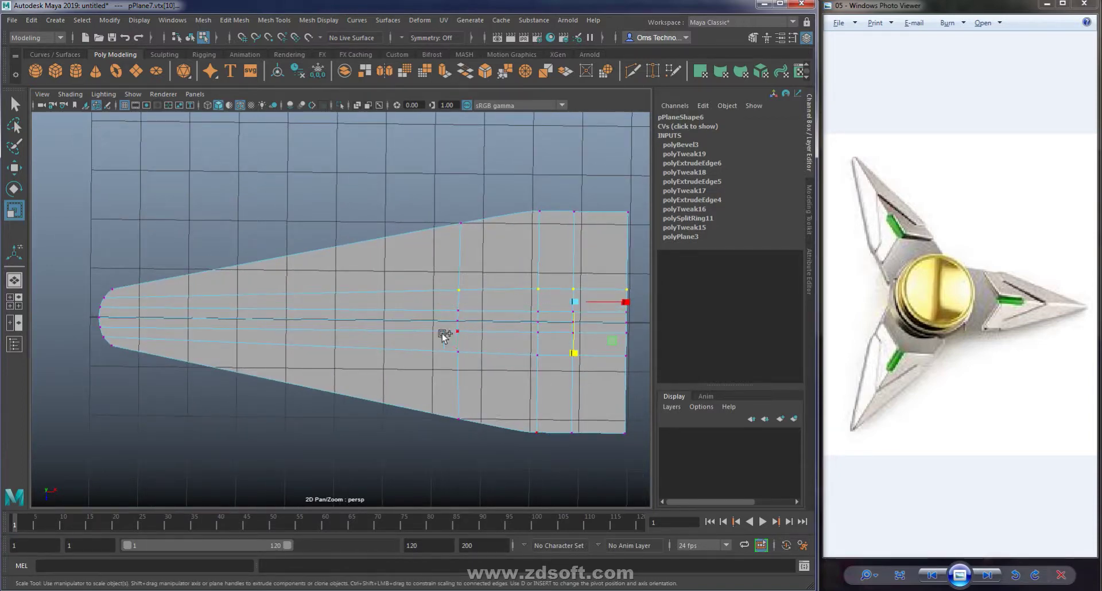
shift+drag(445, 348, 640, 380)
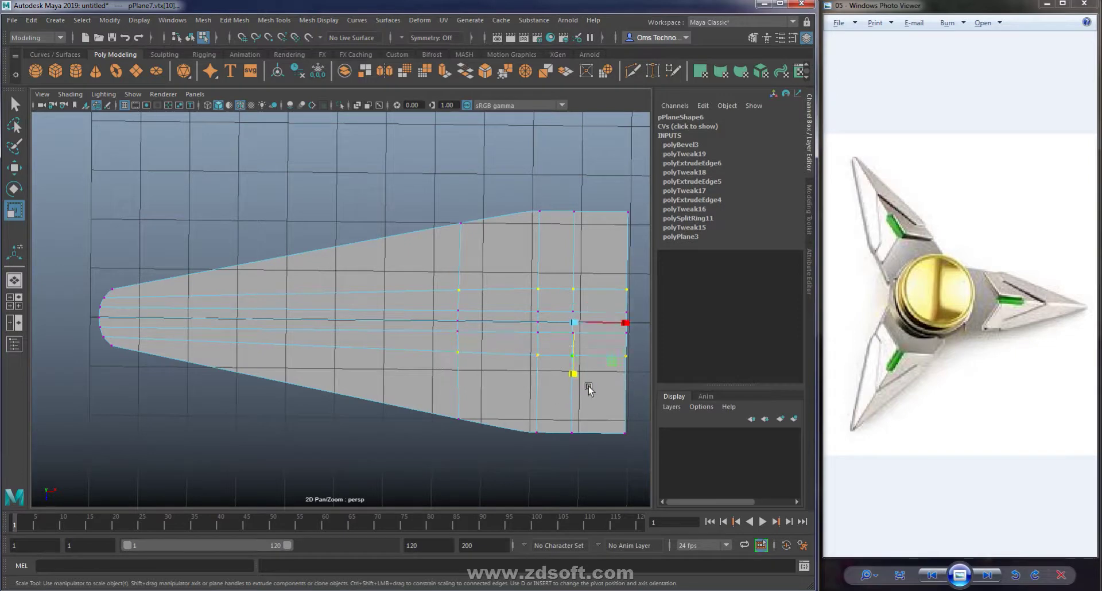
drag(573, 377, 557, 508)
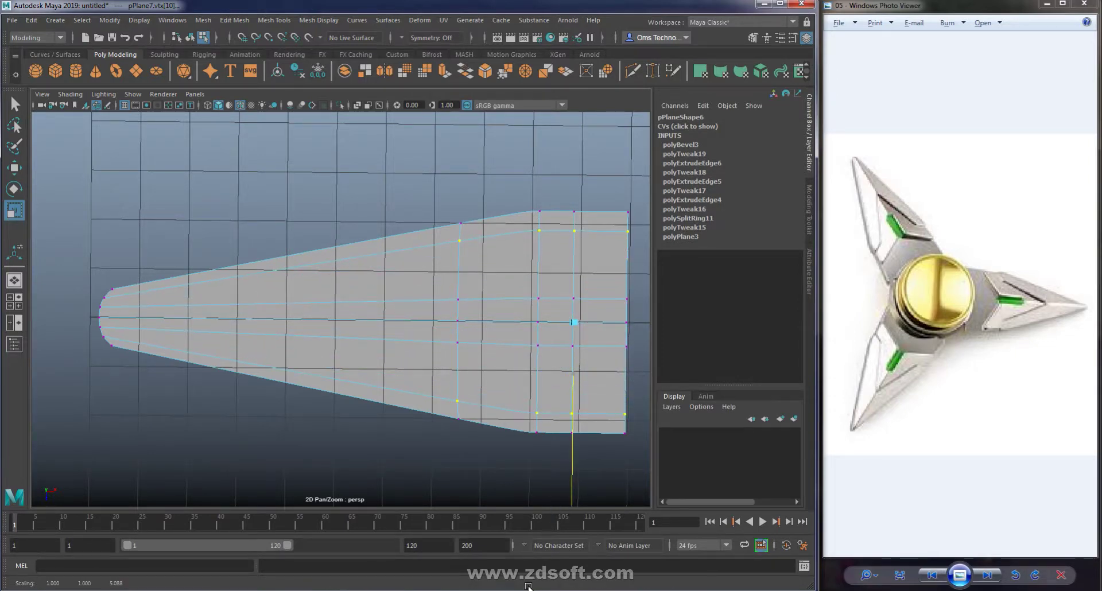
Shift the middle vertex columns leftward to form an arrow-like inner outline.
key(w)
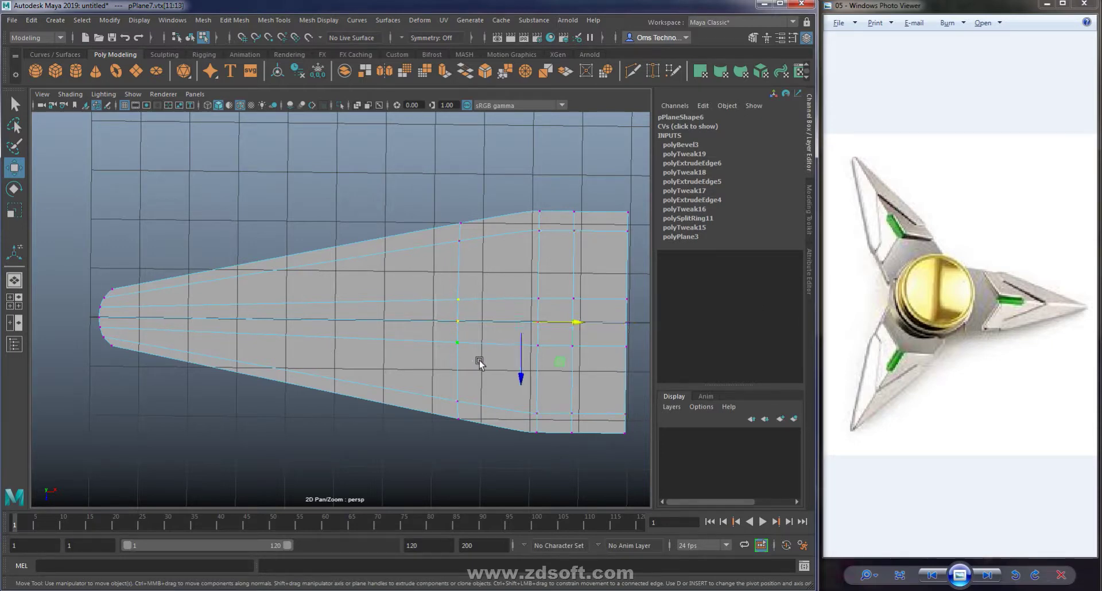
drag(574, 321, 428, 323)
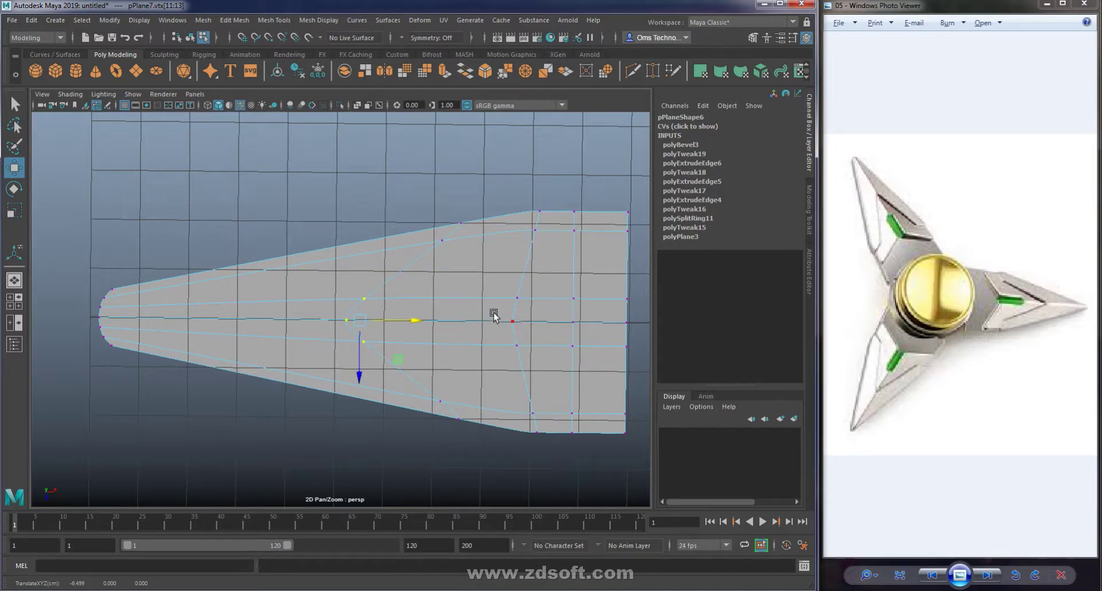
drag(506, 287, 531, 367)
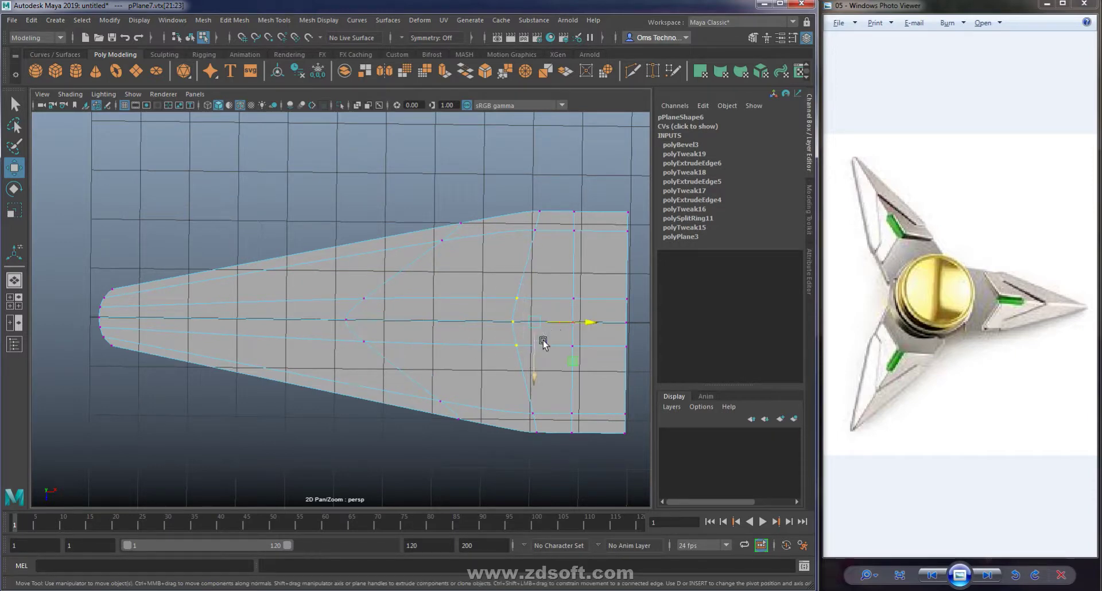
drag(591, 321, 485, 317)
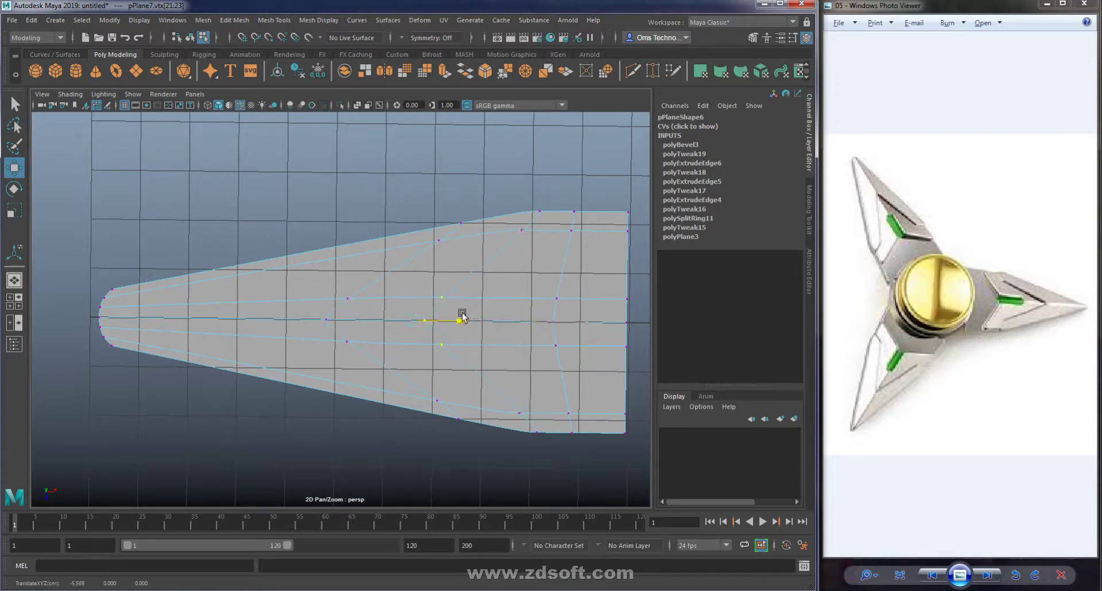
alt+drag(507, 364, 505, 300)
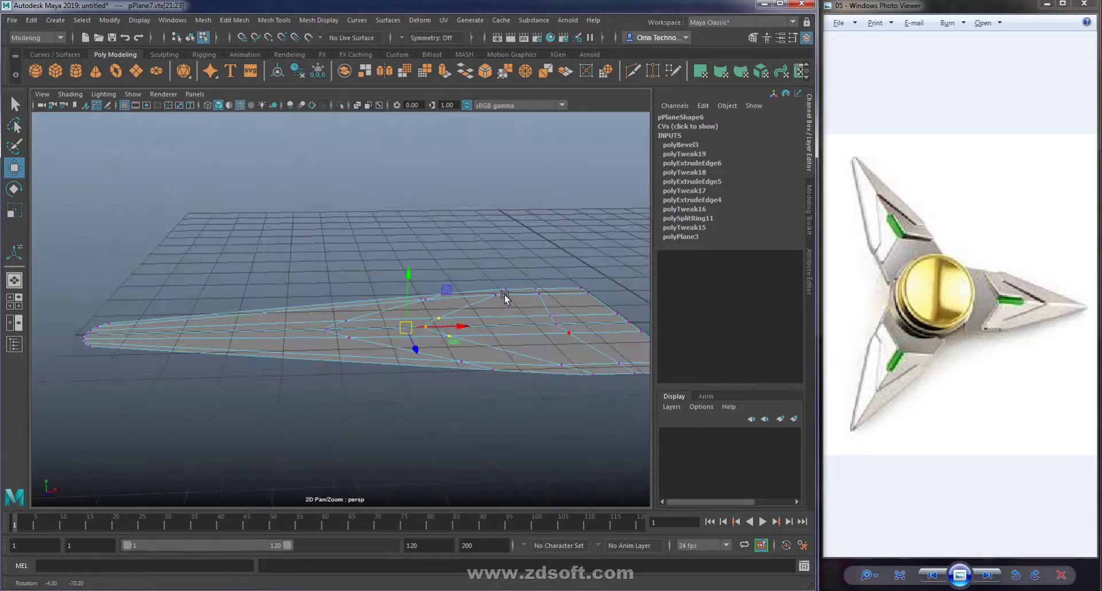
mouse_move(594, 411)
alt+mouse_down()
mouse_move(531, 413)
mouse_move(550, 399)
alt+mouse_up()
key(F11)
double_click(546, 385)
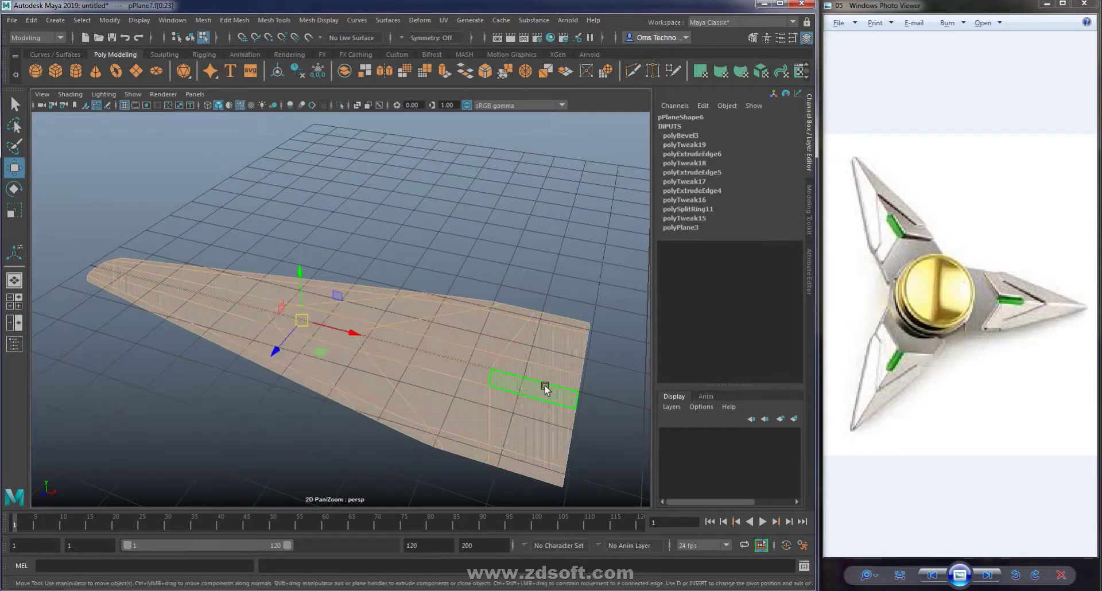
alt+drag(562, 442, 502, 407)
key(ctrl+e)
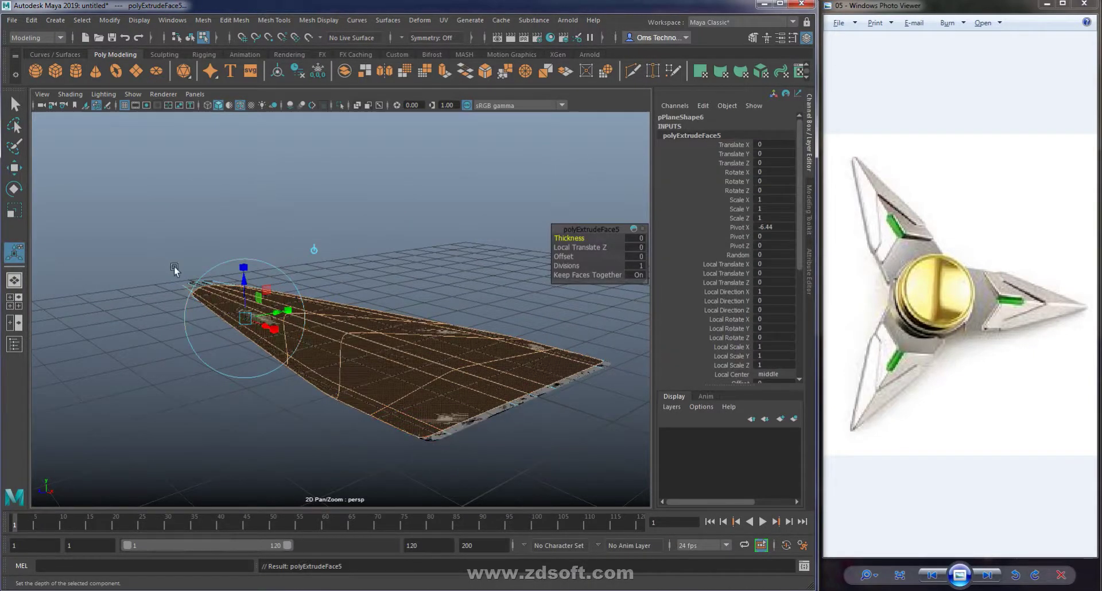
drag(244, 289, 242, 250)
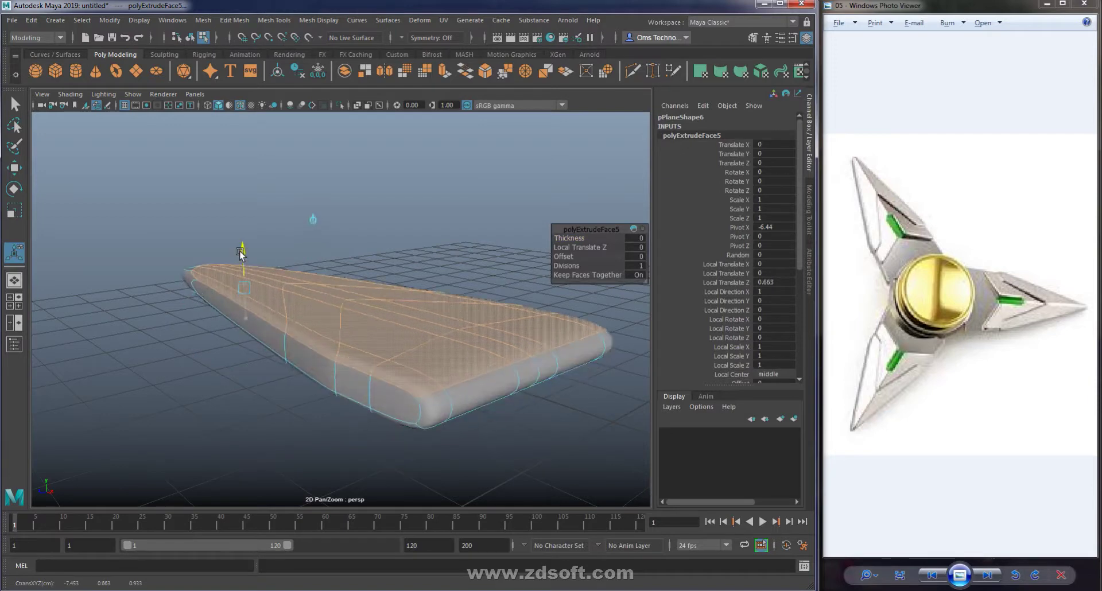
key(ctrl+z)
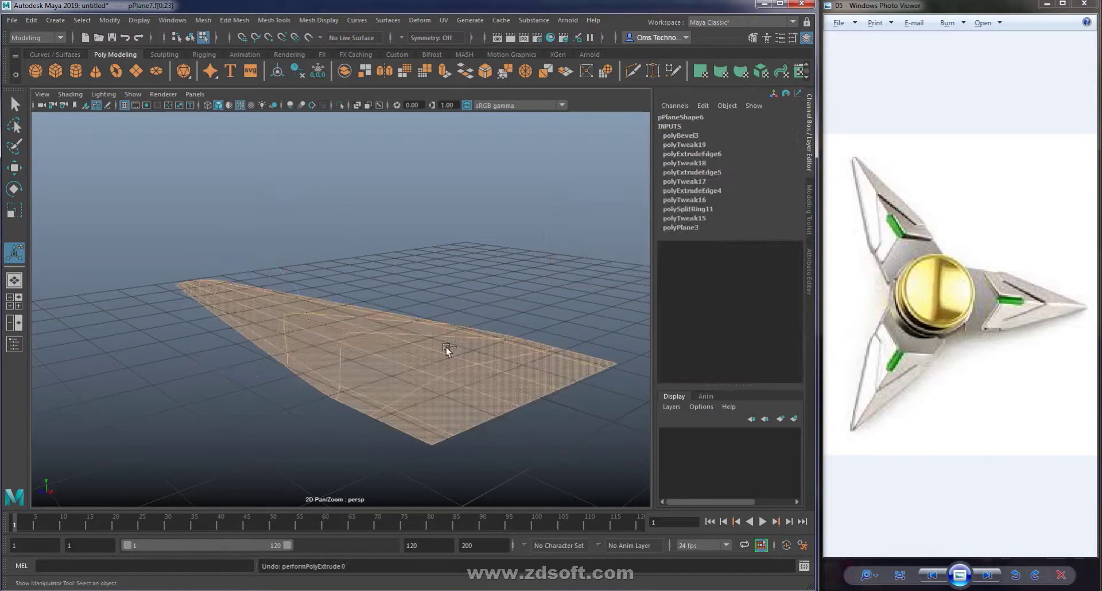
alt+drag(446, 347, 391, 372)
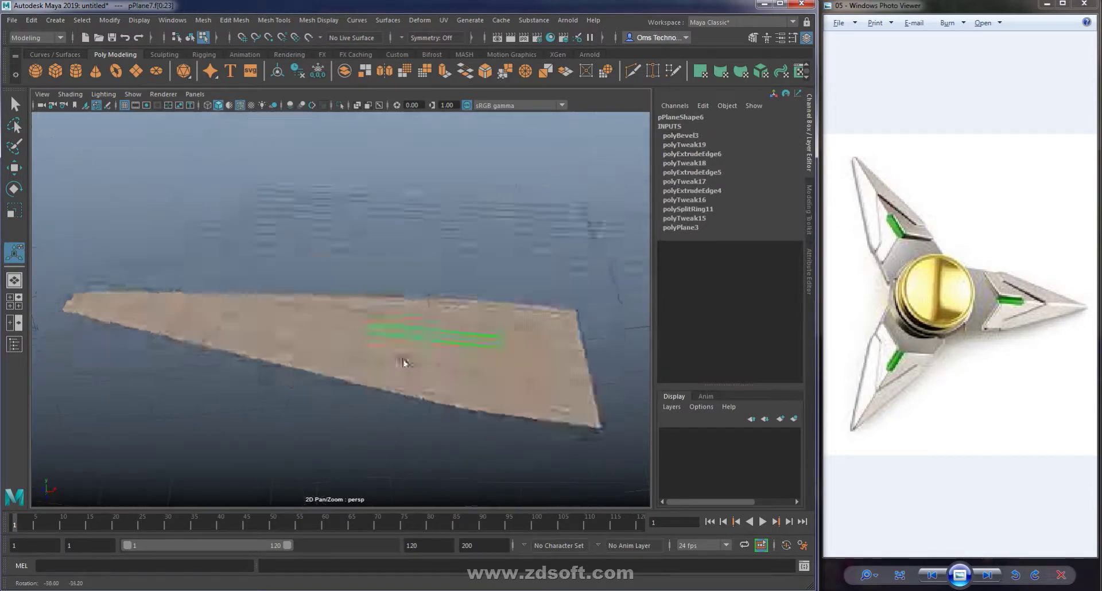
click(388, 288)
key(q)
key(F8)
Show the plane unsmoothed and slide centre-line vertices vtx[12] and vtx[22] toward the wide end.
mouse_move(597, 236)
alt+mouse_down()
mouse_move(509, 438)
mouse_move(487, 349)
alt+mouse_up()
click(488, 350)
key(1)
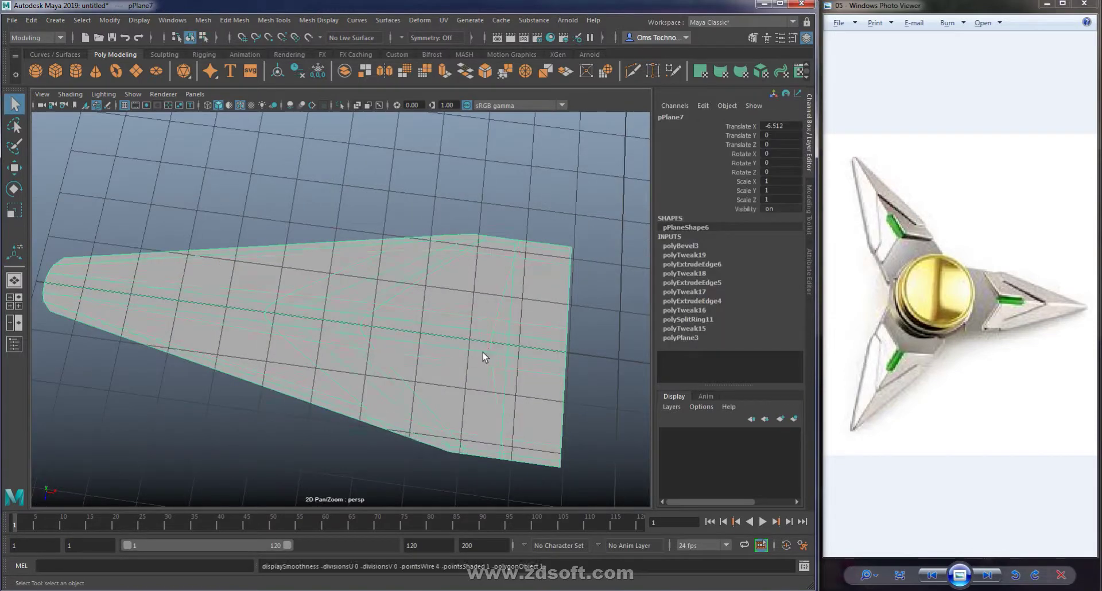
scroll(344, 345, up, 2)
scroll(402, 373, up, 3)
scroll(436, 385, up, 2)
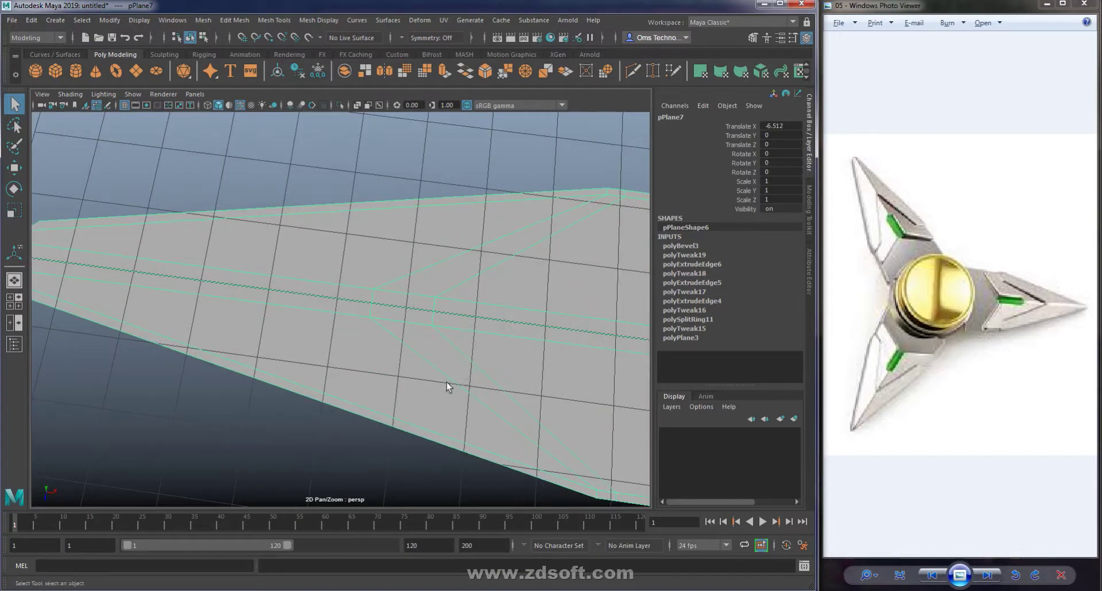
key(F9)
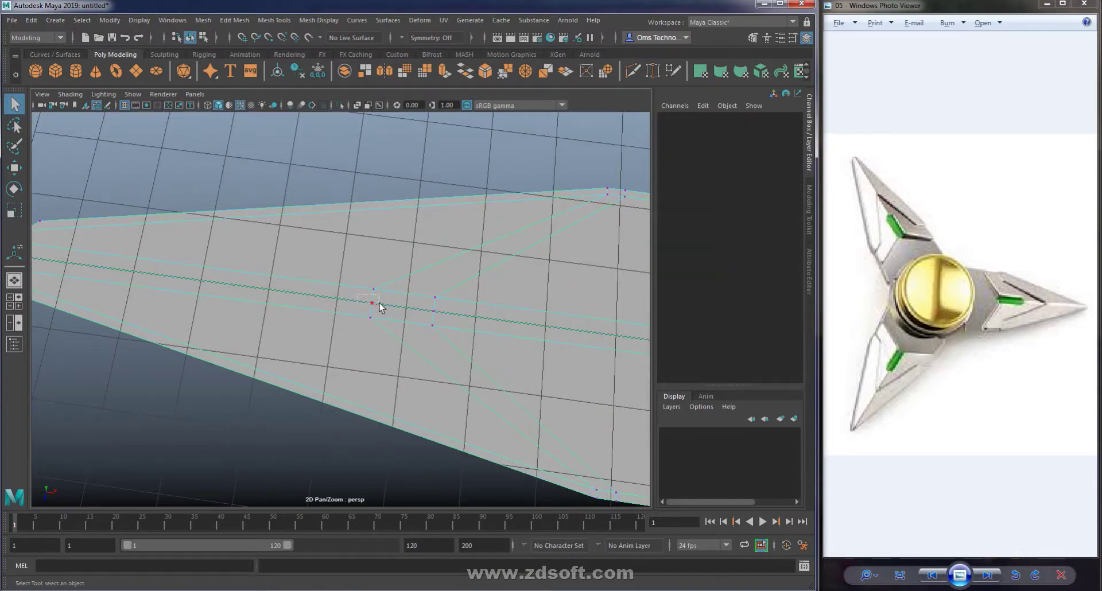
click(380, 307)
key(w)
mouse_move(380, 307)
shift+middle_down()
mouse_move(416, 309)
mouse_move(396, 313)
shift+middle_up()
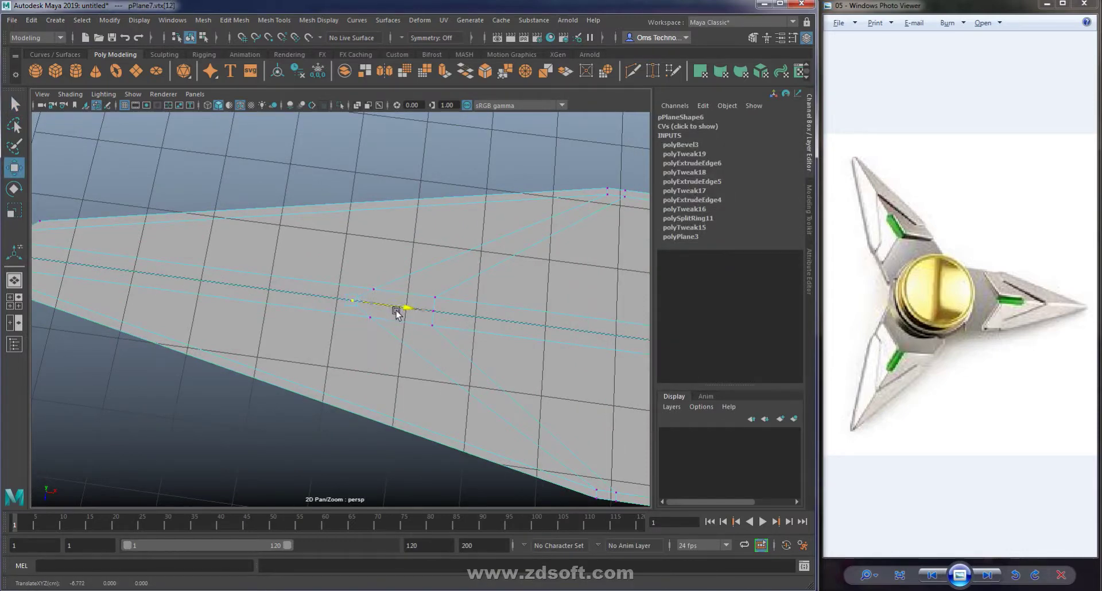
scroll(492, 338, down, 2)
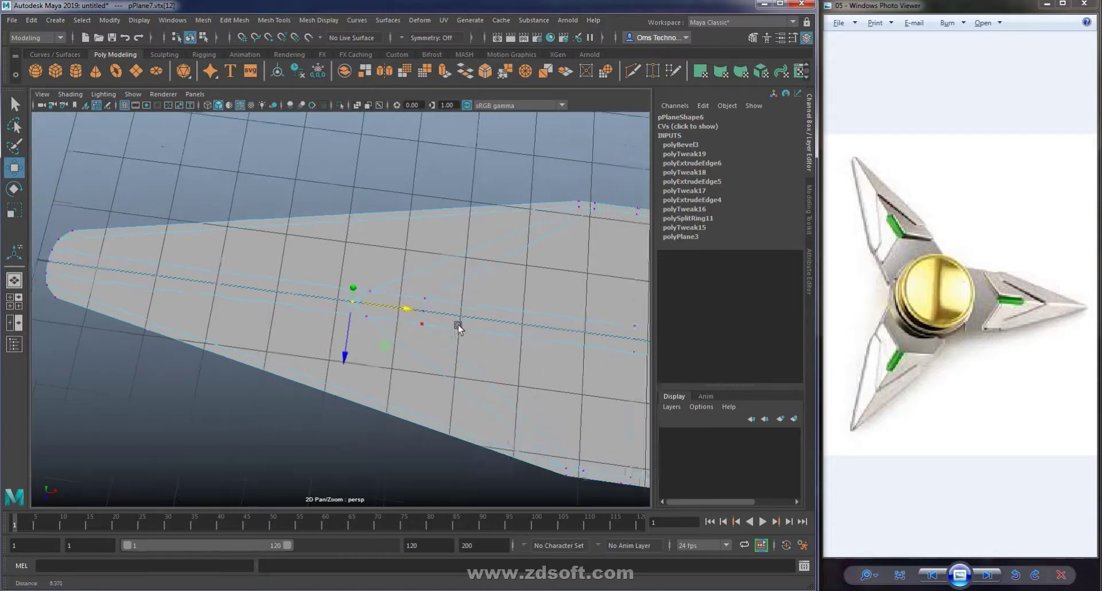
click(421, 312)
shift+middle_drag(477, 319, 469, 321)
Select all of the blade's faces in face mode.
mouse_move(504, 364)
alt+mouse_down()
mouse_move(561, 443)
mouse_move(494, 413)
mouse_move(507, 403)
mouse_move(468, 401)
alt+mouse_up()
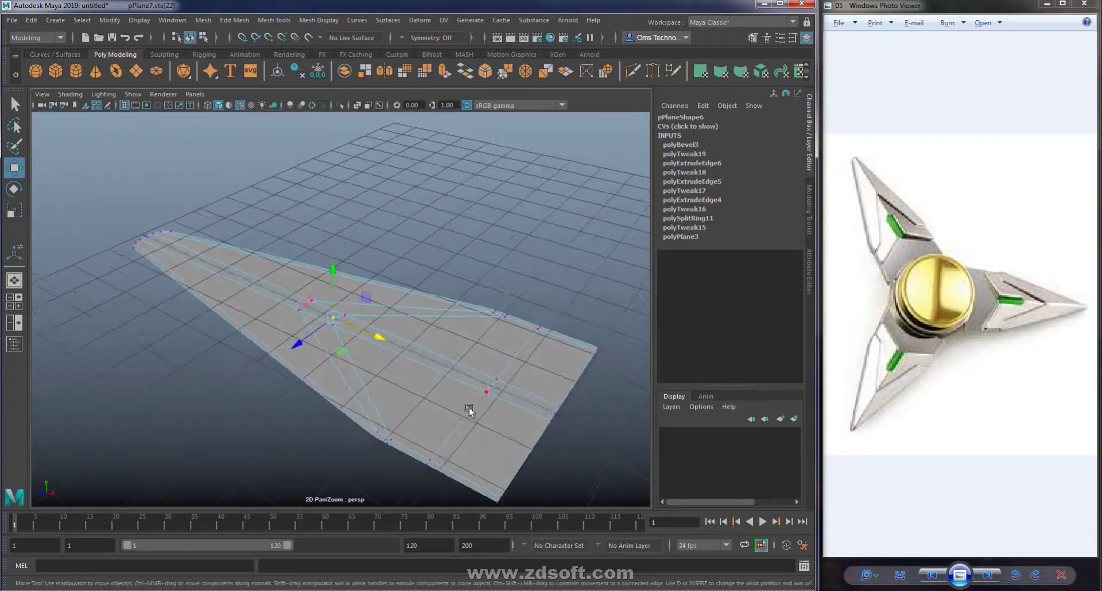
key(F11)
double_click(487, 405)
Extrude all blade faces and raise them to Local Translate Z 0.395.
key(ctrl+e)
alt+drag(456, 402, 396, 390)
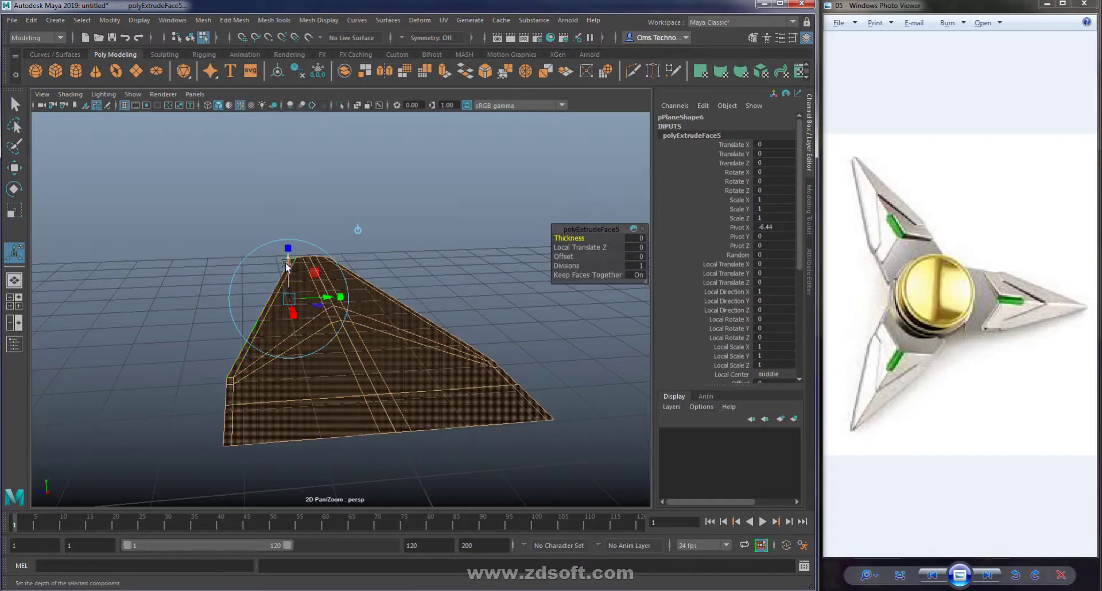
mouse_move(288, 256)
mouse_down()
mouse_move(291, 246)
mouse_move(369, 419)
mouse_move(360, 390)
mouse_up()
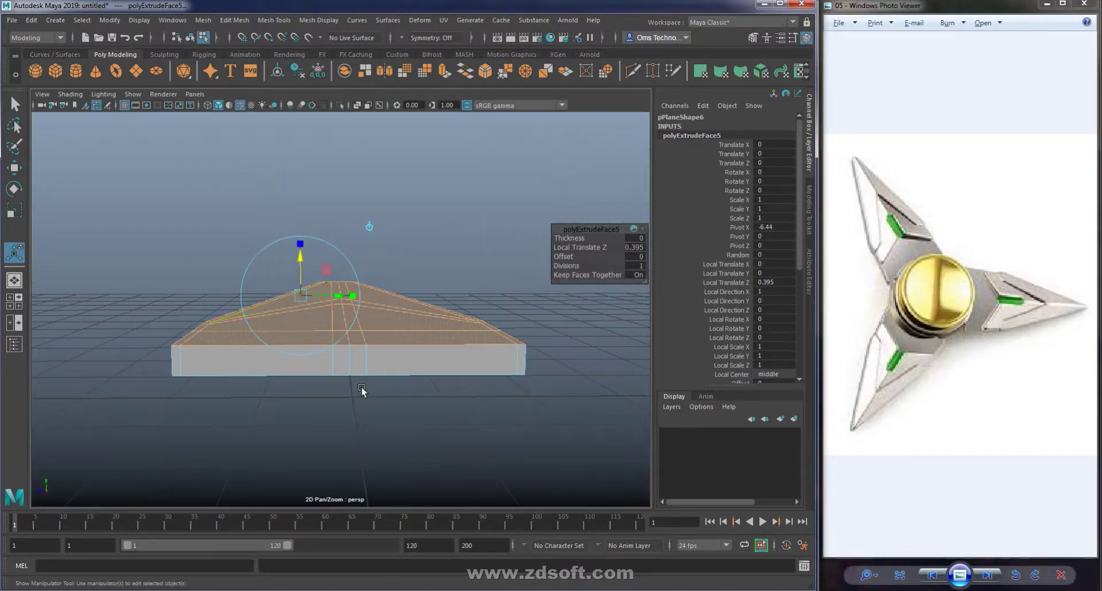
Finish the extrusion, select a side edge, and inspect the solid blade from several angles.
key(q)
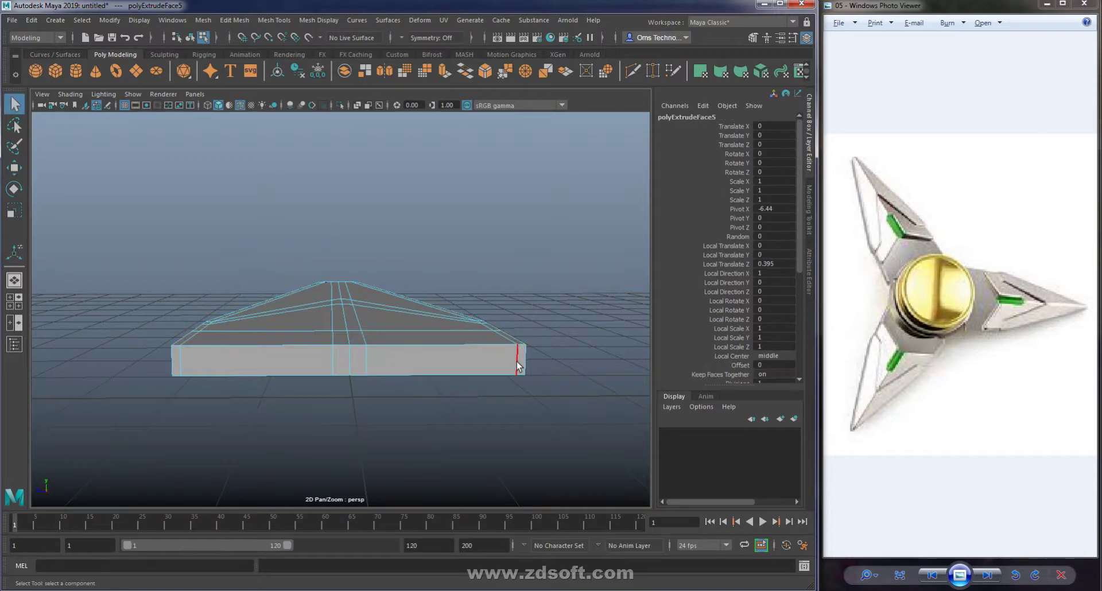
click(518, 365)
mouse_move(182, 359)
alt+mouse_down()
mouse_move(315, 414)
mouse_move(479, 271)
alt+mouse_up()
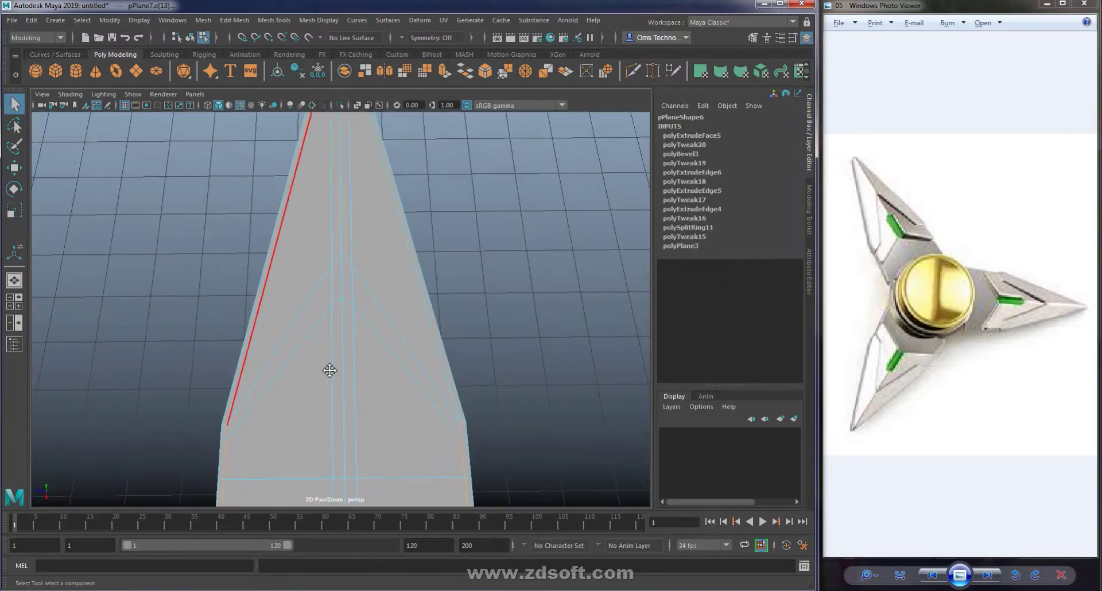
alt+drag(327, 369, 312, 357)
key(r)
drag(291, 184, 288, 183)
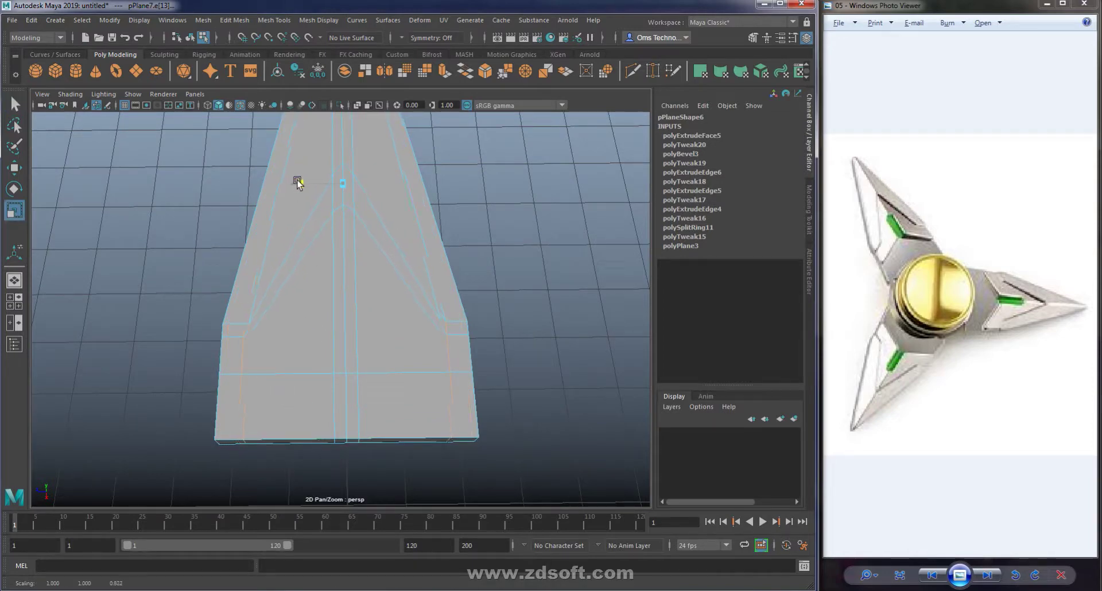
mouse_move(300, 202)
alt+mouse_down()
mouse_move(445, 440)
mouse_move(460, 425)
mouse_move(439, 435)
alt+mouse_up()
alt+drag(410, 261, 435, 342)
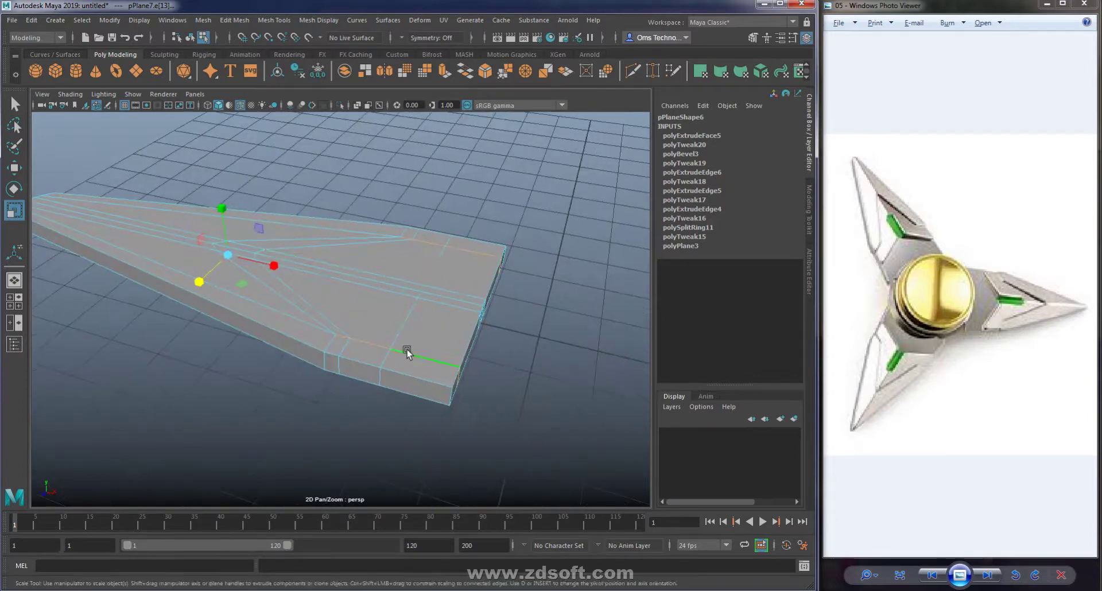
key(w)
Select the top faces f[0:9] on one side of the blade's centre line.
click(425, 361)
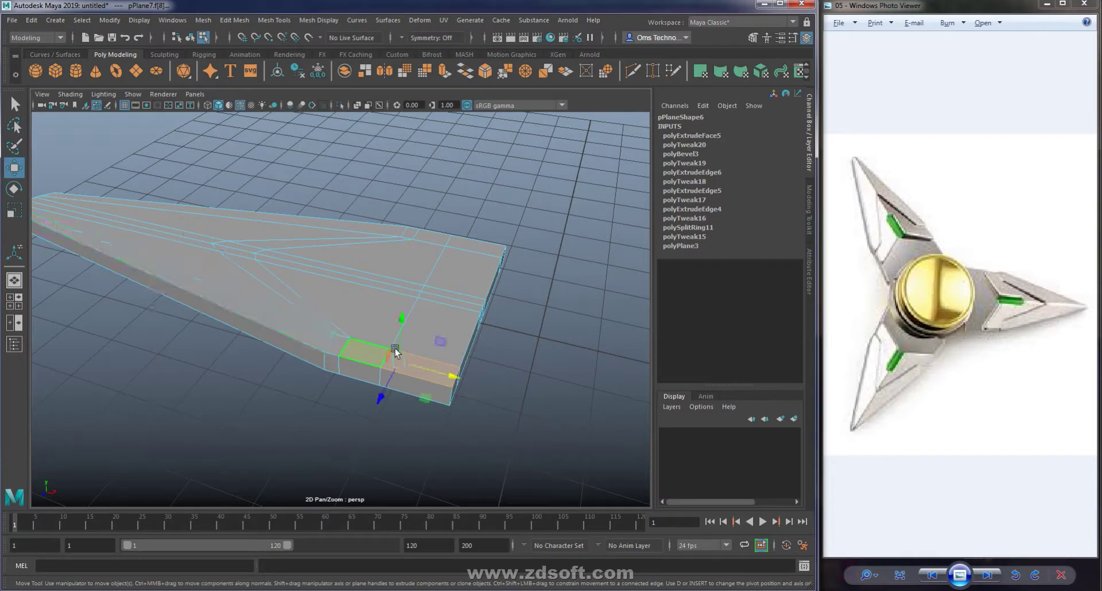
drag(393, 352, 365, 352)
click(283, 307)
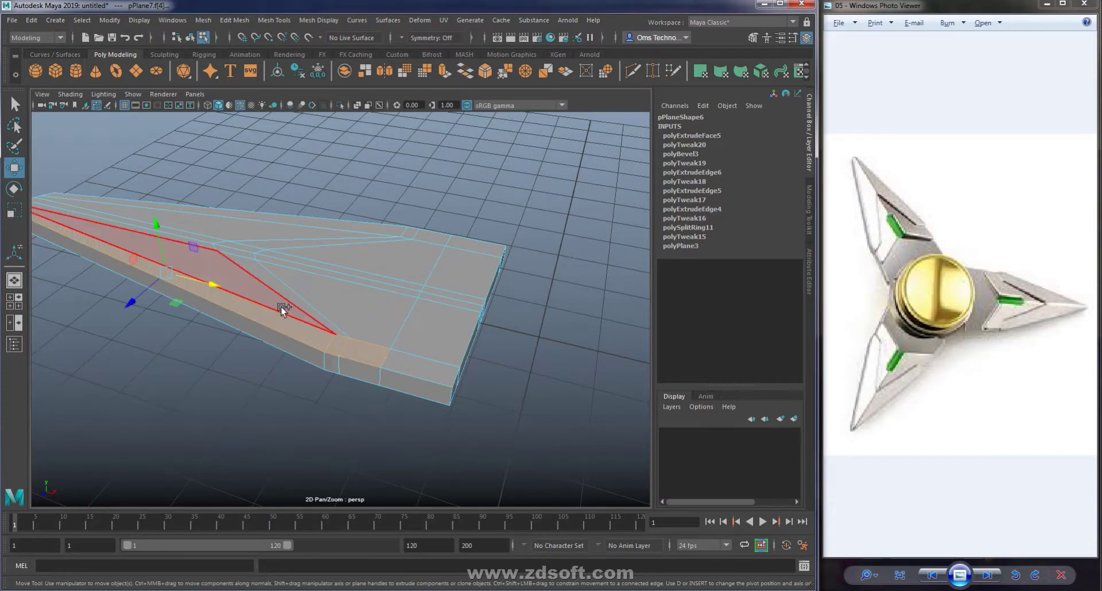
shift+click(246, 251)
shift+click(298, 230)
shift+click(148, 227)
shift+click(325, 290)
shift+click(380, 247)
shift+click(430, 237)
shift+click(413, 237)
mouse_move(381, 382)
alt+mouse_down()
mouse_move(411, 468)
mouse_move(423, 377)
mouse_move(400, 264)
alt+mouse_up()
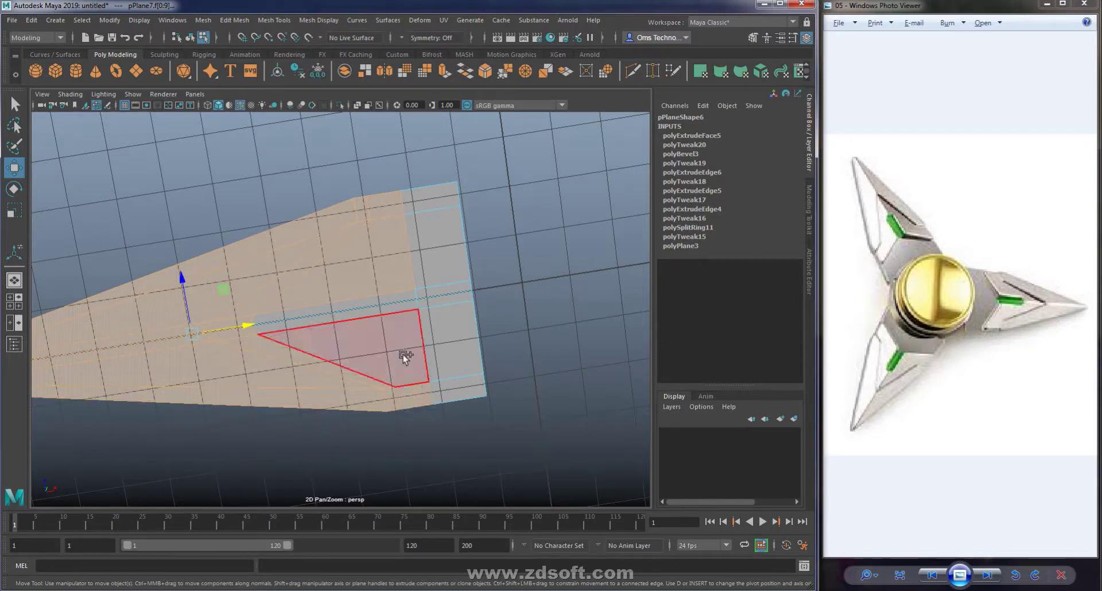
mouse_move(424, 348)
alt+mouse_down()
mouse_move(364, 465)
mouse_move(384, 454)
alt+mouse_up()
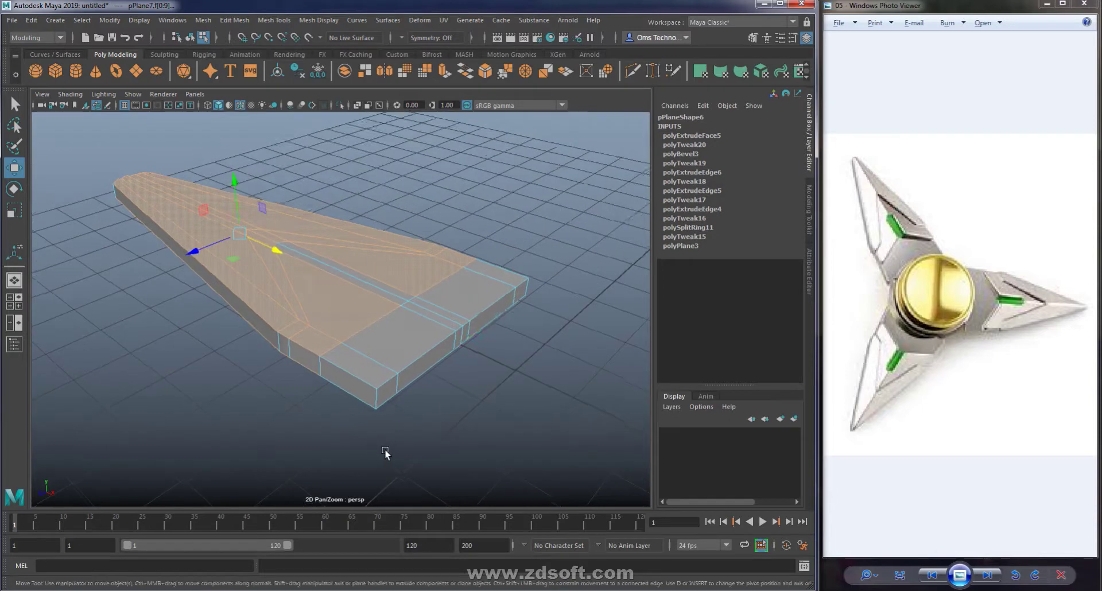
Extrude the selected top faces and raise them by 0.403.
key(ctrl+e)
alt+drag(546, 401, 492, 377)
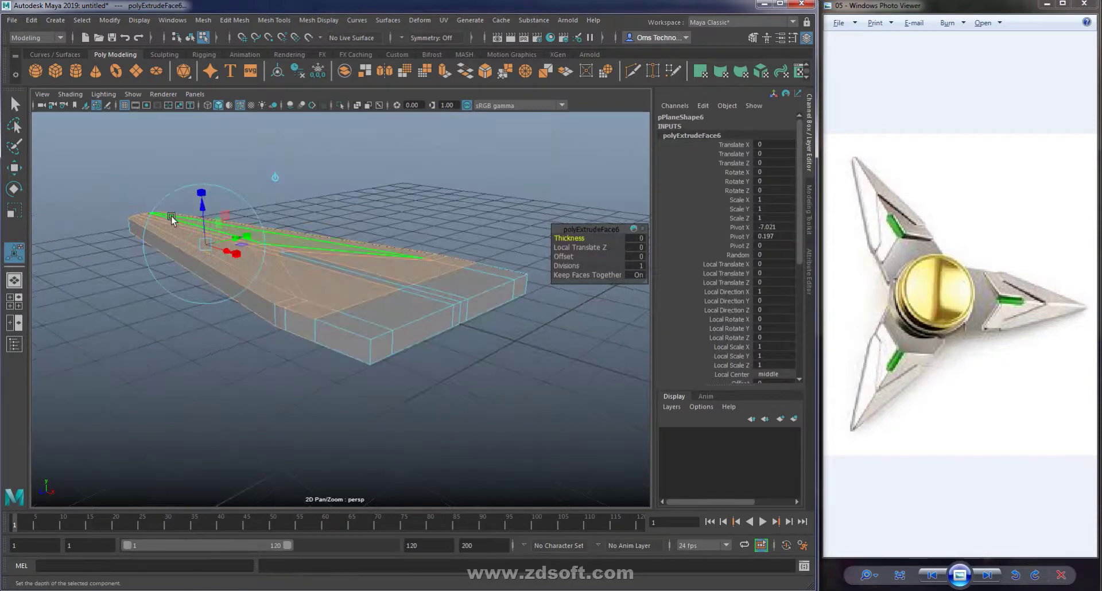
drag(205, 205, 196, 191)
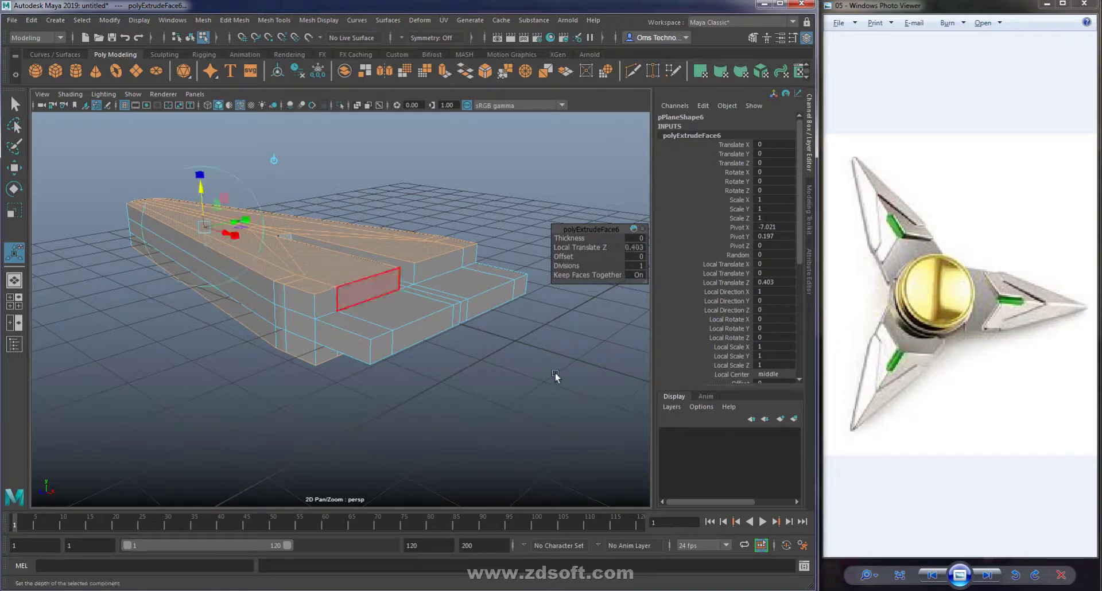
alt+drag(465, 287, 486, 357)
alt+drag(518, 387, 531, 383)
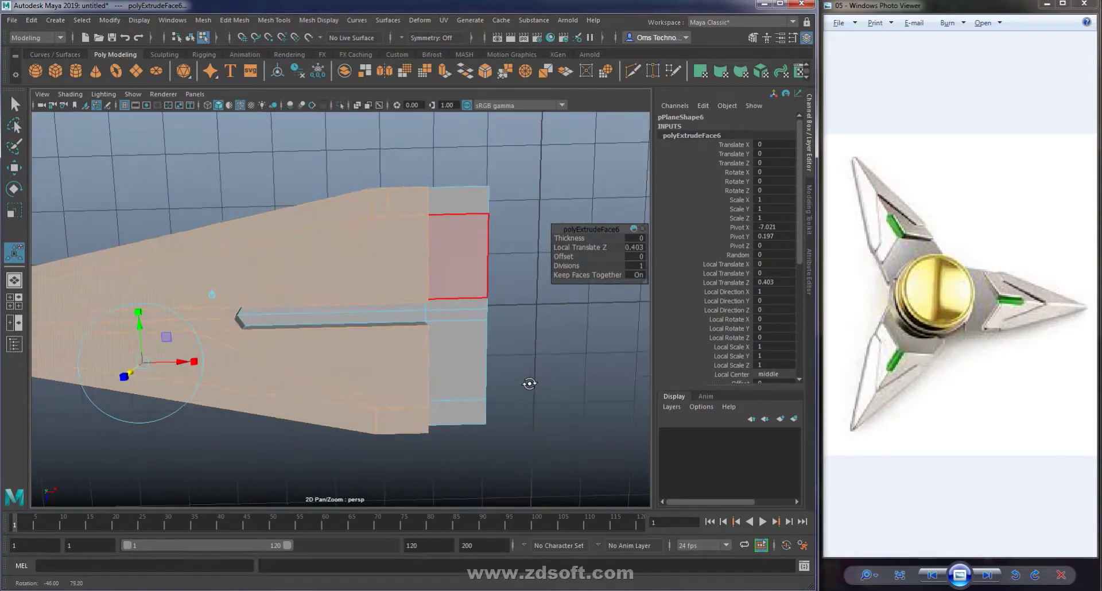
mouse_move(346, 424)
alt+mouse_down()
mouse_move(411, 426)
mouse_move(394, 369)
mouse_move(406, 389)
alt+mouse_up()
drag(454, 167, 554, 376)
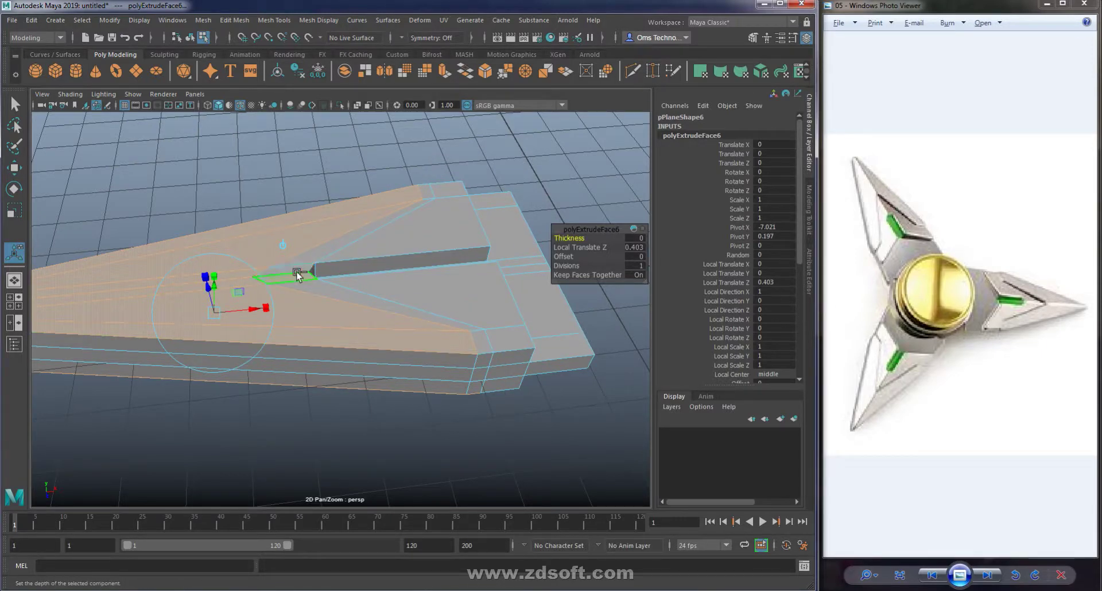
mouse_move(434, 423)
alt+mouse_down()
mouse_move(408, 352)
mouse_move(416, 266)
alt+mouse_up()
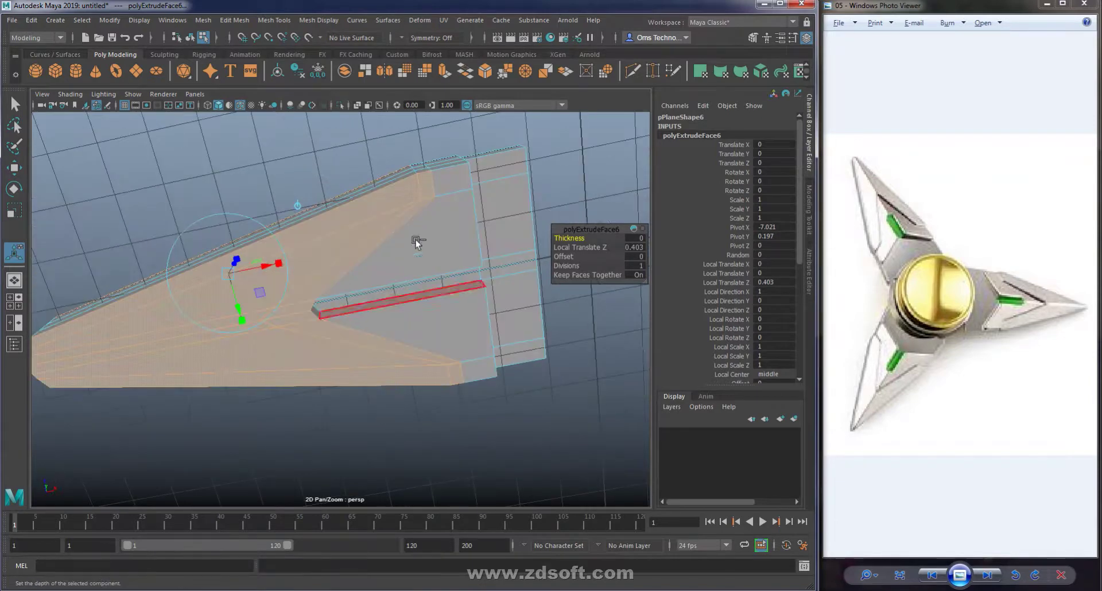
Extrude another top face by 0.392, then select the left-end vertices.
click(405, 219)
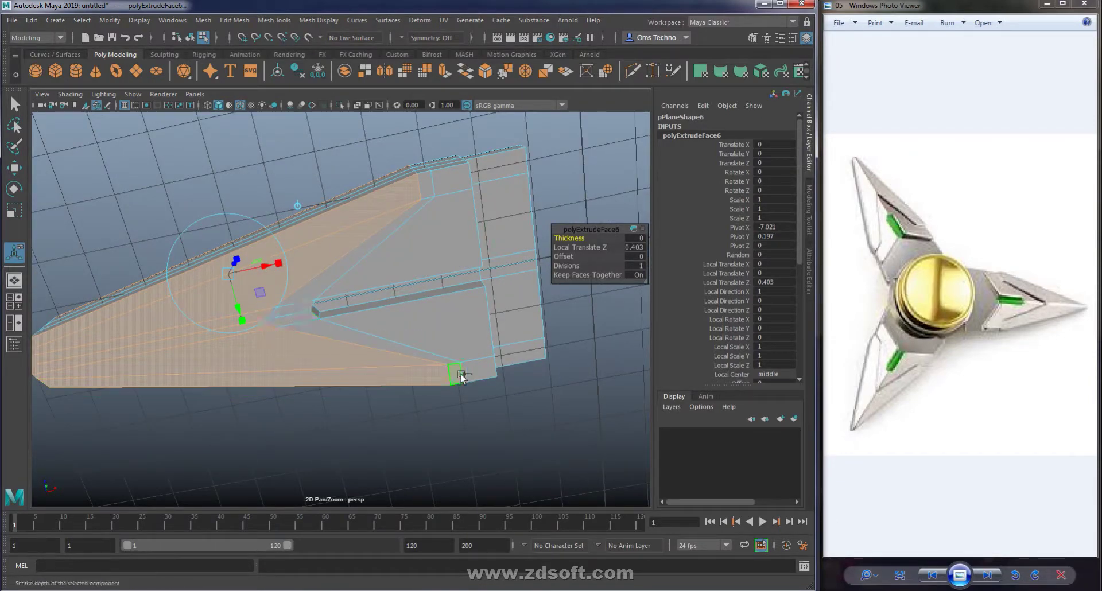
mouse_move(438, 320)
alt+mouse_down()
mouse_move(513, 343)
mouse_move(505, 290)
alt+mouse_up()
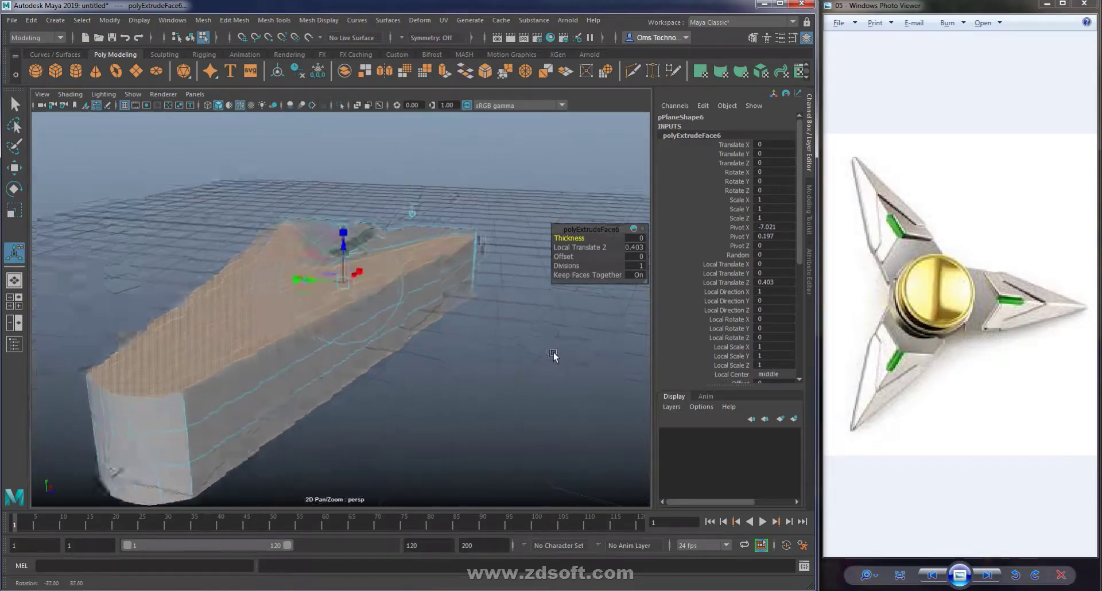
key(ctrl+e)
mouse_move(377, 254)
mouse_down()
mouse_move(376, 229)
mouse_move(284, 285)
mouse_move(327, 271)
mouse_up()
alt+right_drag(328, 271, 172, 315)
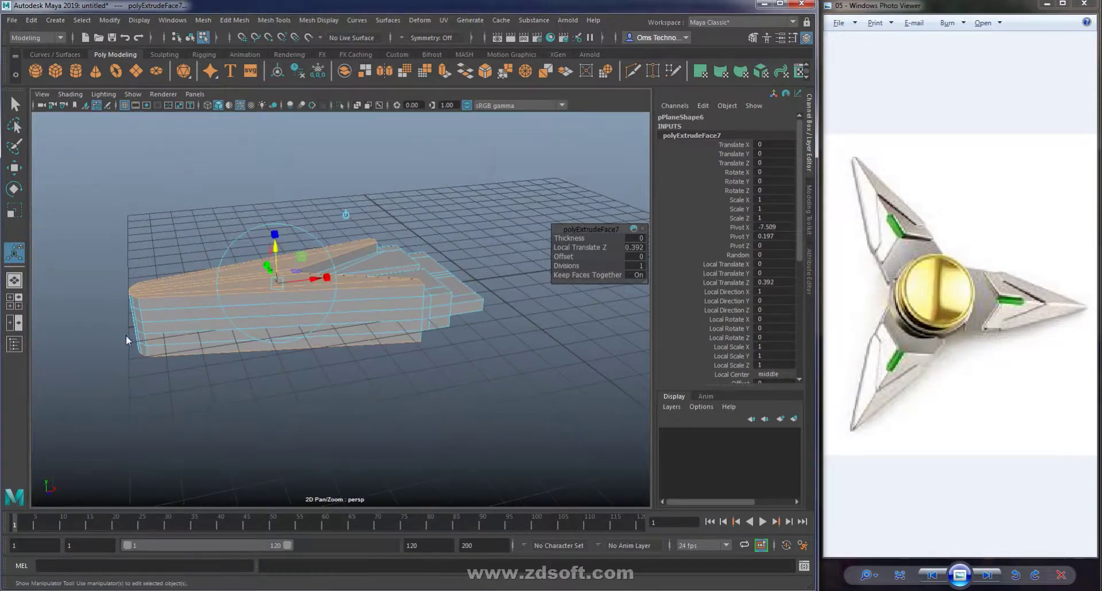
key(F9)
drag(103, 270, 161, 368)
Scale the selected end vertices together into a narrow tip.
key(r)
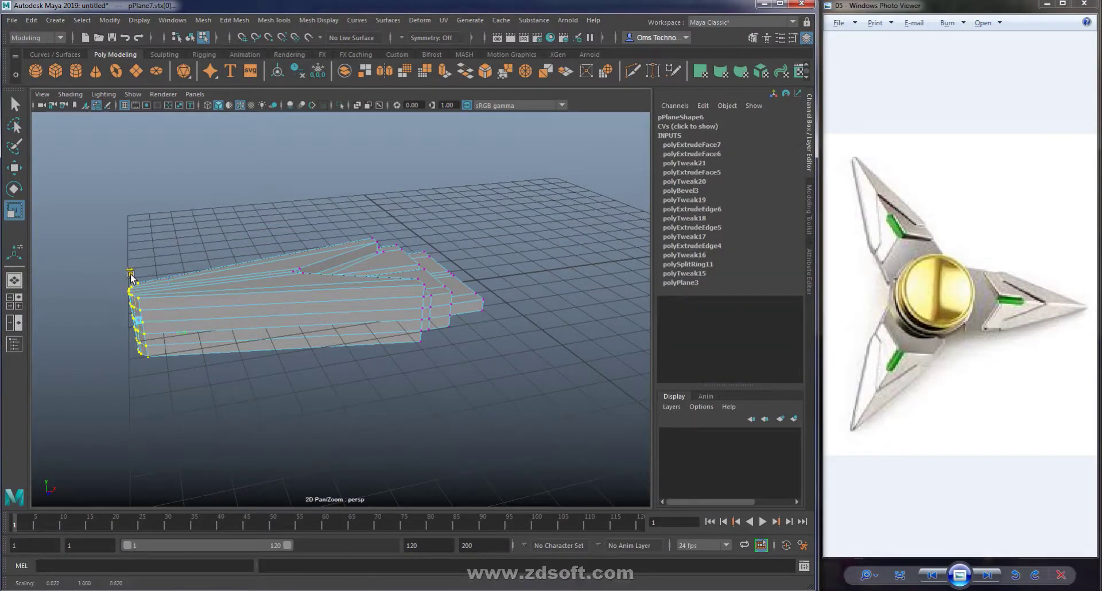
drag(131, 282, 135, 322)
key(w)
mouse_move(472, 396)
alt+mouse_down()
mouse_move(370, 409)
mouse_move(295, 445)
mouse_move(298, 521)
mouse_move(380, 377)
mouse_move(393, 396)
mouse_move(370, 392)
alt+mouse_up()
mouse_move(370, 392)
alt+right_down()
mouse_move(442, 409)
mouse_move(445, 419)
alt+right_up()
Select two faces on the lower front step, inspect them closely, then clear the selection.
key(F11)
click(402, 388)
shift+click(488, 356)
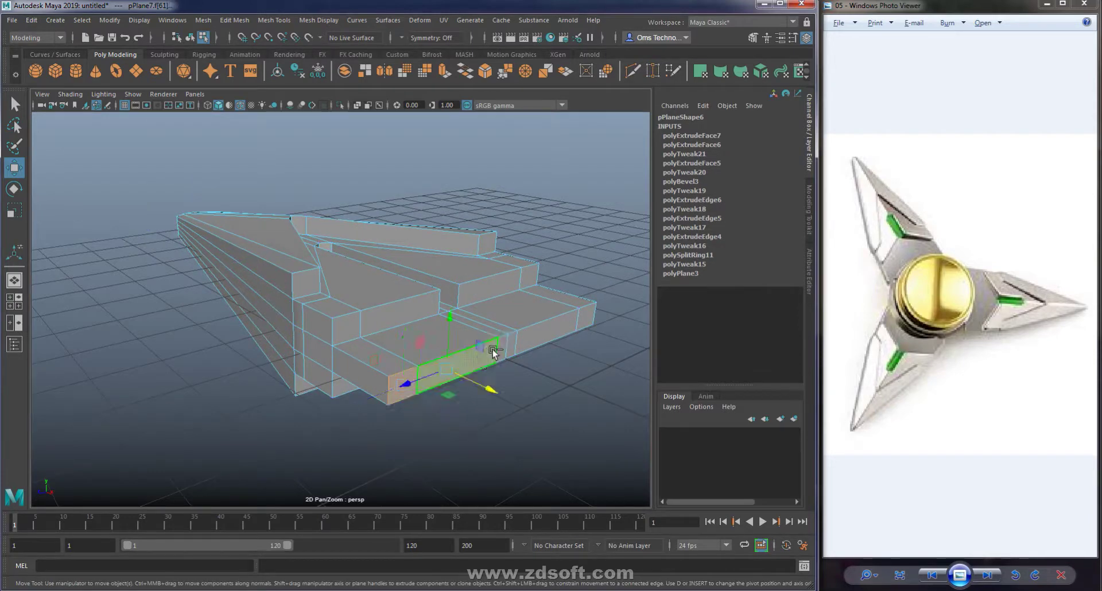
shift+click(548, 339)
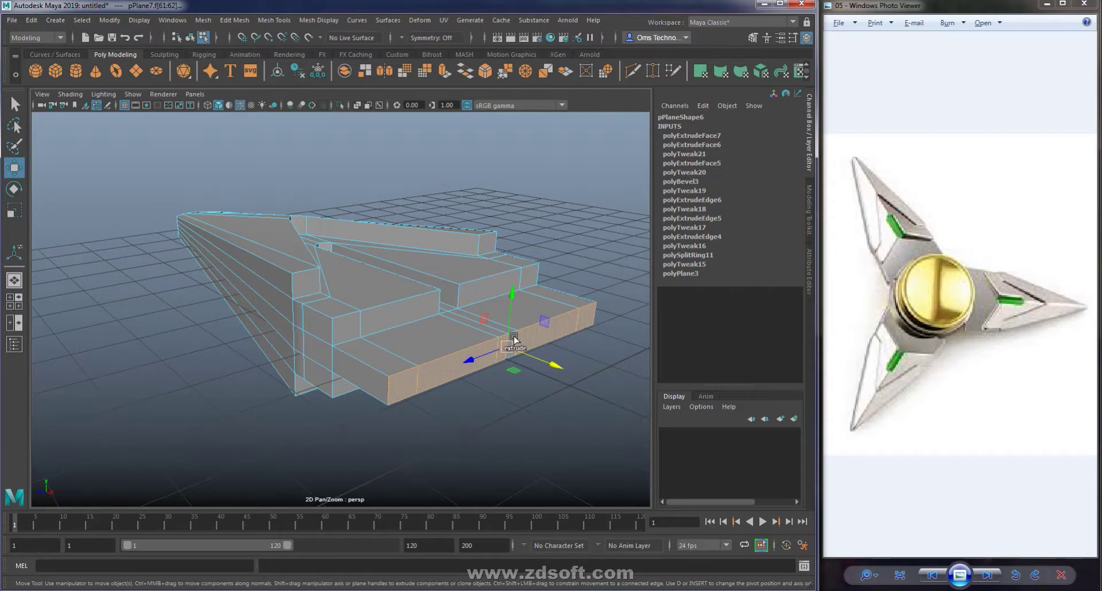
alt+right_drag(545, 318, 590, 395)
alt+middle_drag(591, 395, 433, 362)
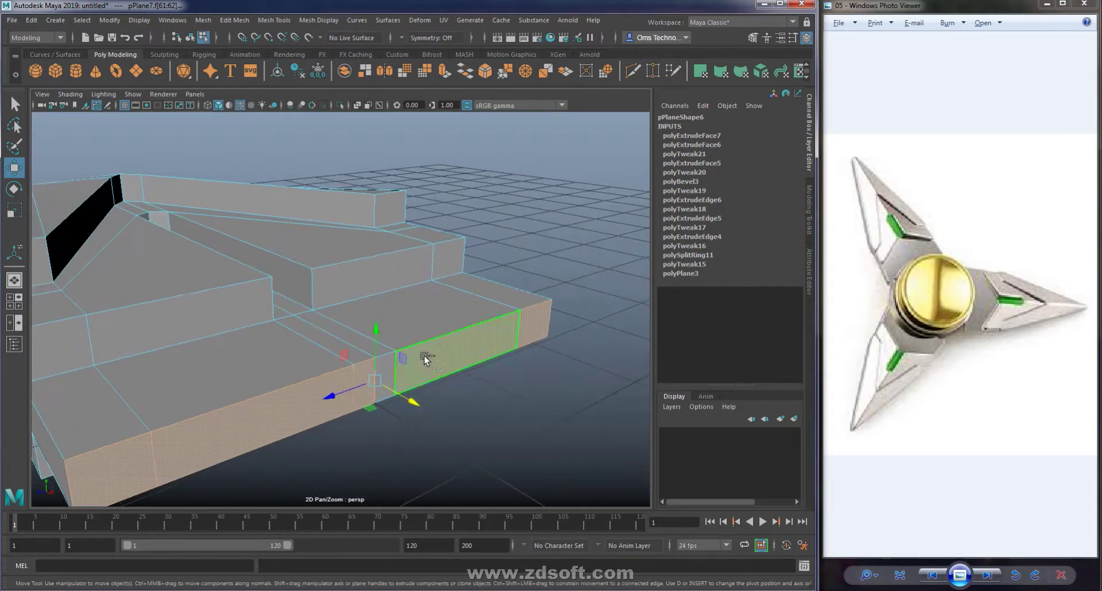
click(544, 464)
mouse_move(509, 328)
alt+mouse_down()
mouse_move(263, 342)
mouse_move(308, 492)
mouse_move(287, 364)
mouse_move(218, 345)
mouse_move(268, 357)
mouse_move(346, 338)
mouse_move(320, 365)
mouse_move(265, 374)
mouse_move(406, 327)
mouse_move(431, 401)
alt+mouse_up()
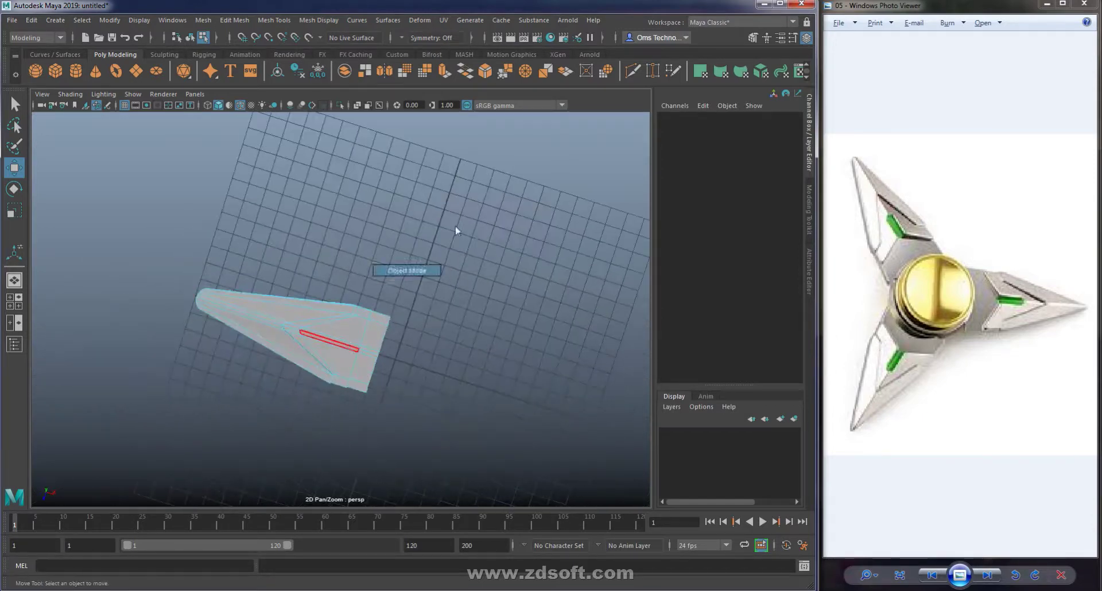
Slide the blade out along X and snap its pivot to the grid origin.
click(373, 370)
mouse_move(408, 377)
alt+right_down()
mouse_move(396, 373)
mouse_move(481, 447)
alt+right_up()
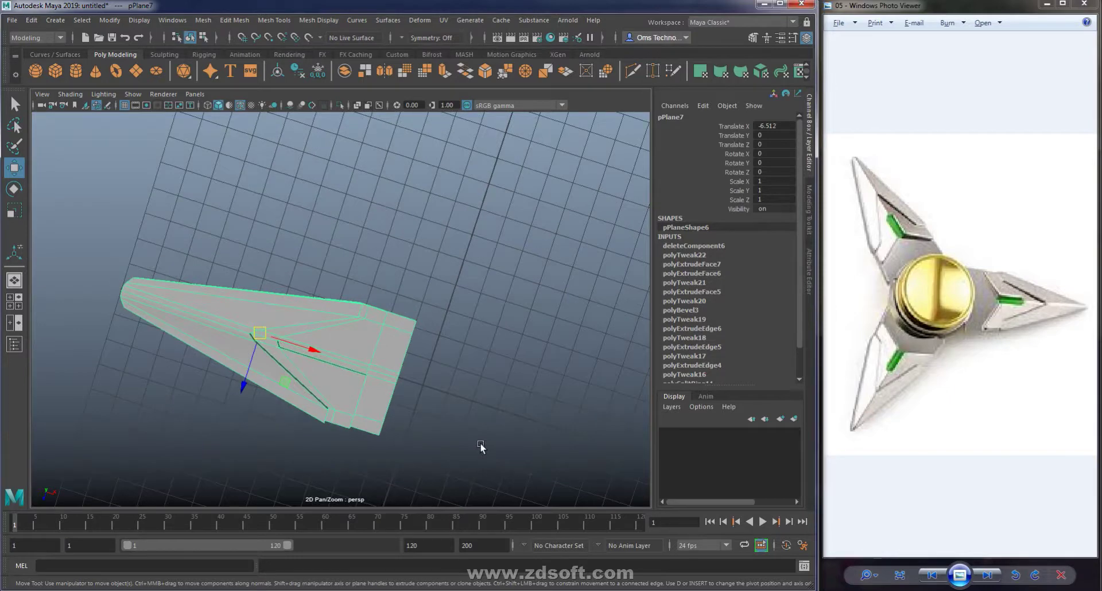
mouse_move(320, 355)
mouse_down()
mouse_move(222, 320)
mouse_move(341, 371)
mouse_move(400, 353)
mouse_up()
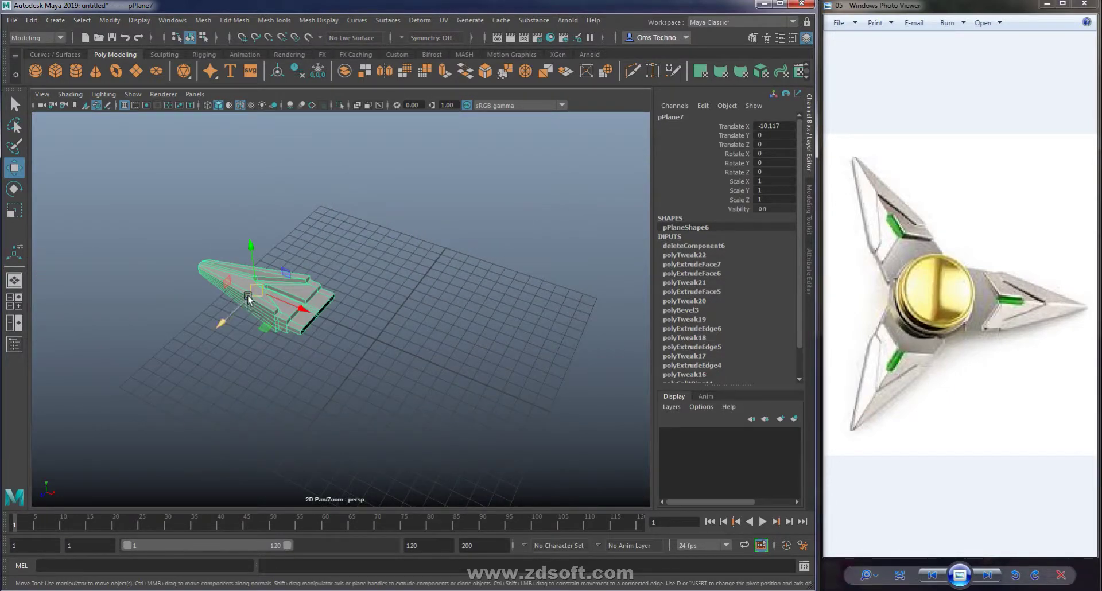
drag(298, 312, 342, 351)
key(d)
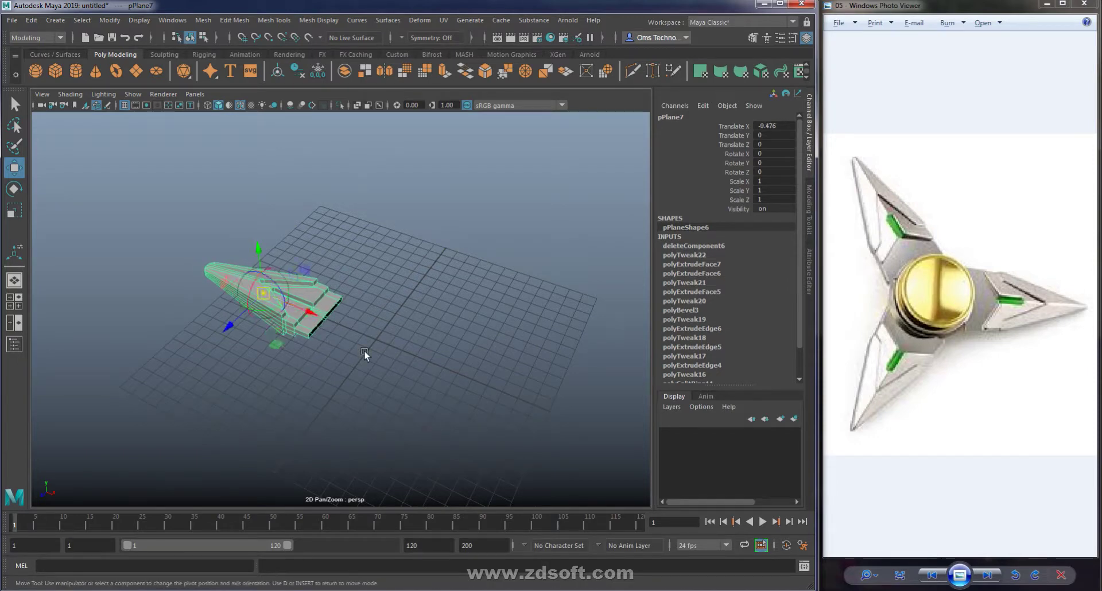
key(x)
middle_drag(364, 350, 377, 341)
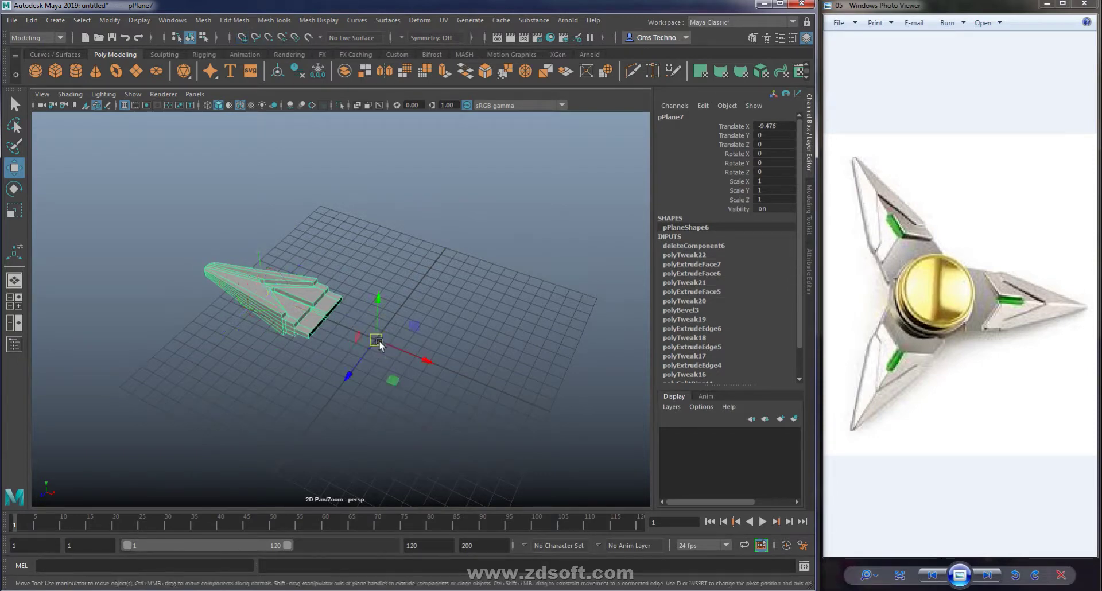
Duplicate the blade rotated 120 degrees in Y, then again for 240 degrees.
key(e)
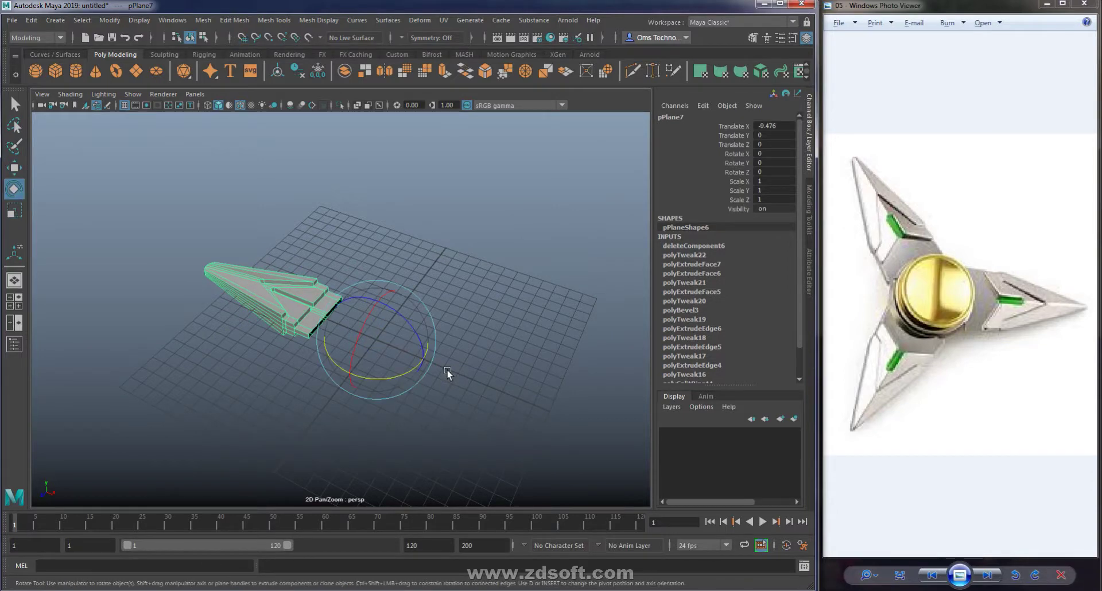
key(ctrl+d)
drag(395, 378, 271, 390)
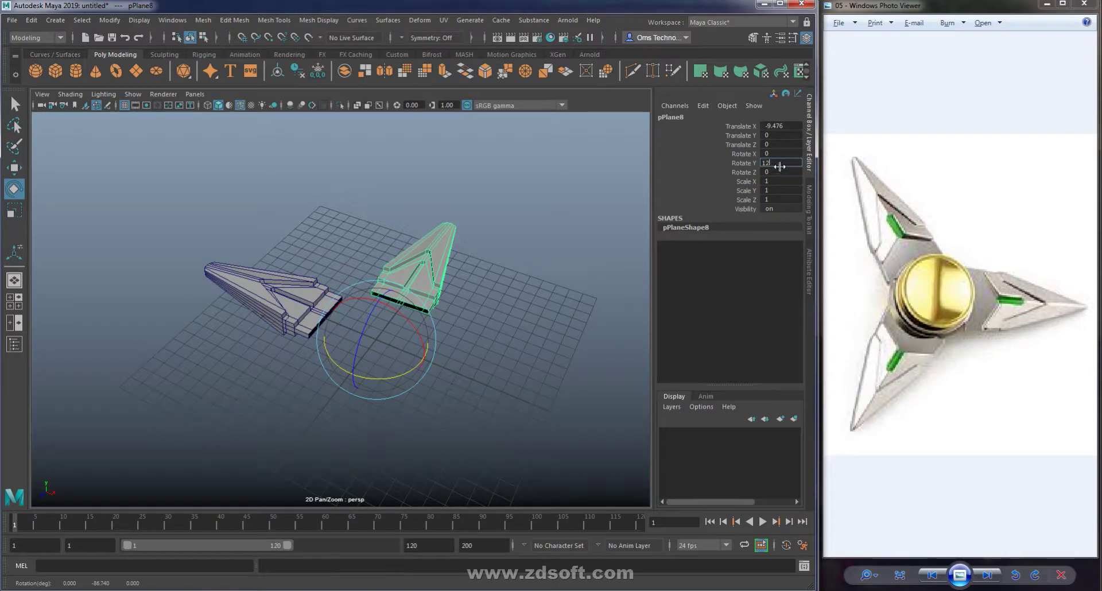
text(0)
key(Return)
key(shift+d)
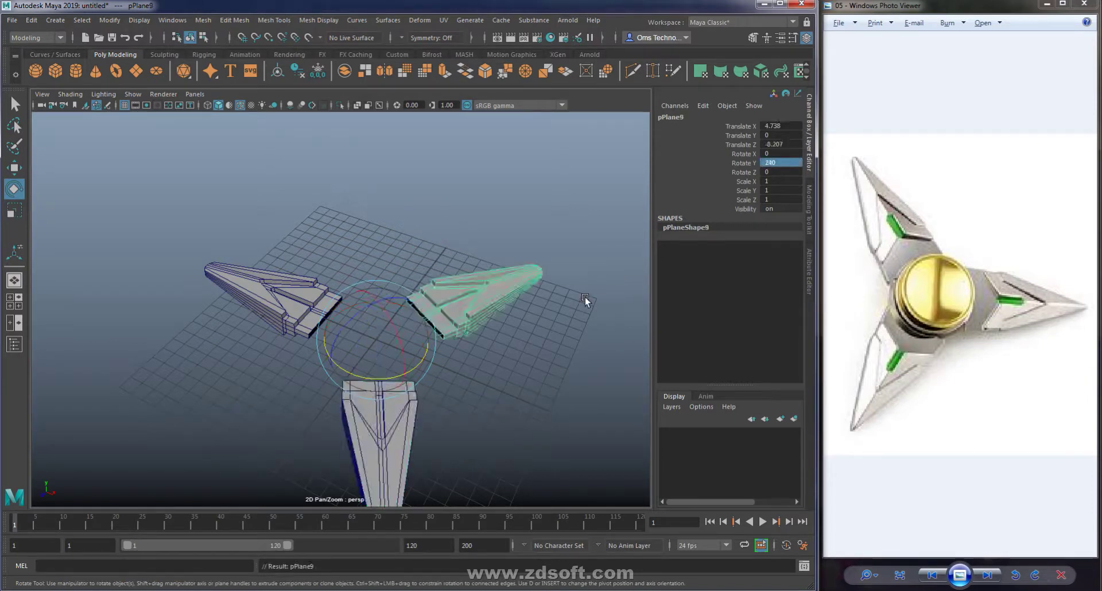
Select all three blades and merge them with Mesh > Combine.
click(537, 396)
mouse_move(538, 399)
alt+mouse_down()
mouse_move(490, 418)
mouse_move(517, 463)
alt+mouse_up()
drag(552, 164, 196, 458)
alt+drag(418, 418, 416, 363)
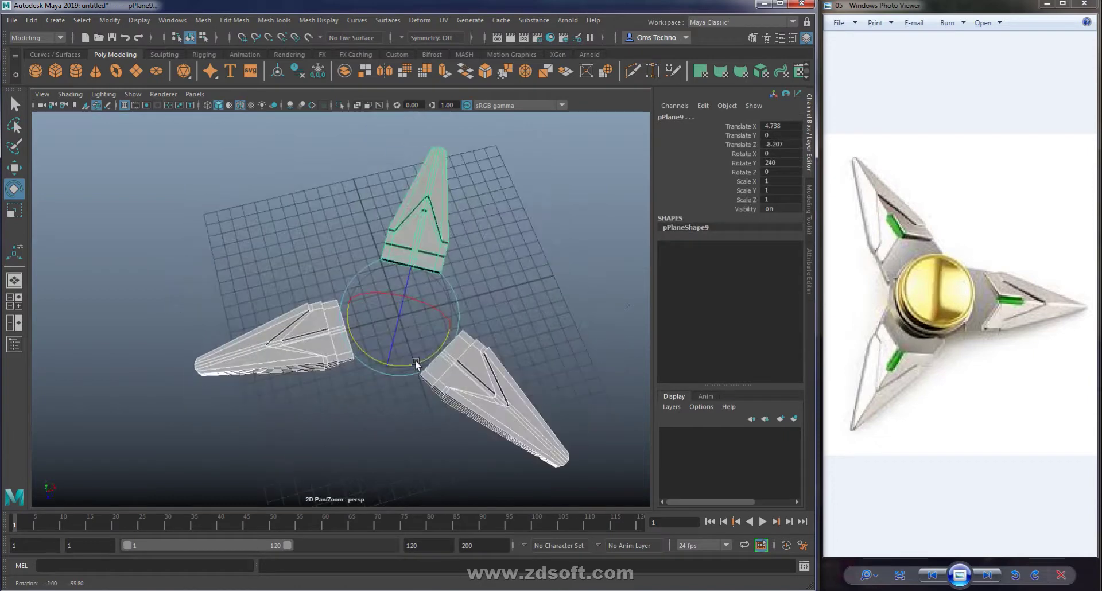
click(57, 21)
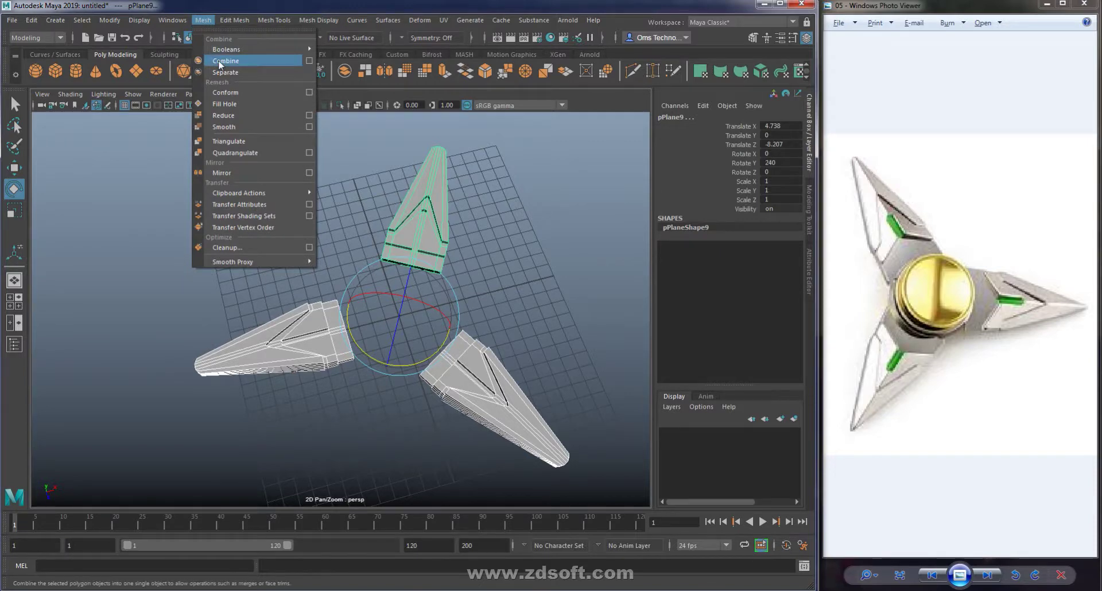
click(221, 61)
click(594, 335)
alt+drag(465, 306, 448, 301)
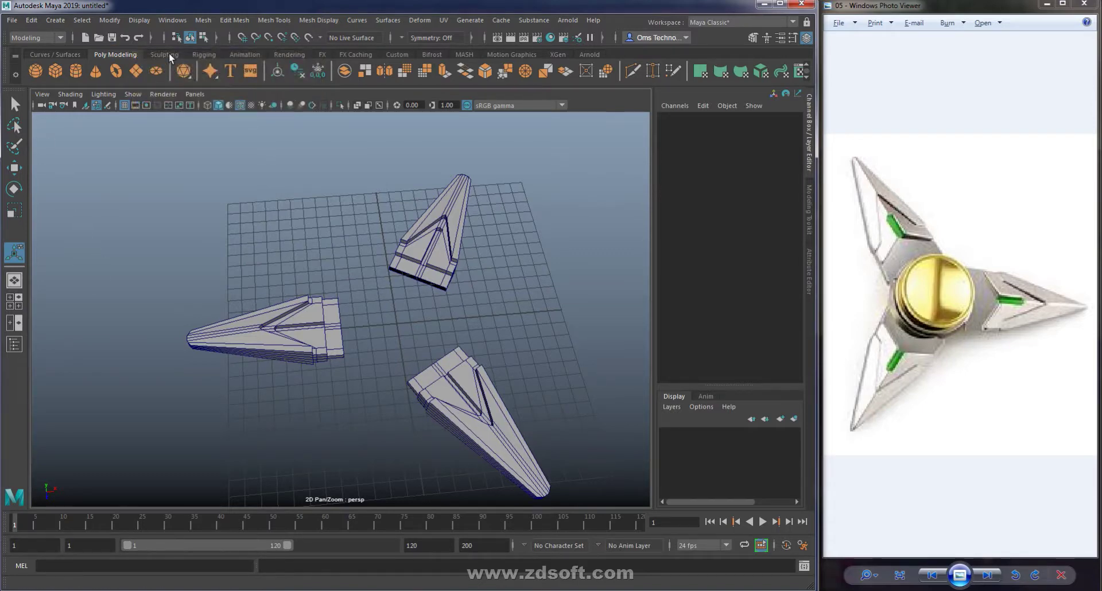
Draw a polygon pipe at the spinner's centre and flatten it to Y scale 0.403.
click(54, 20)
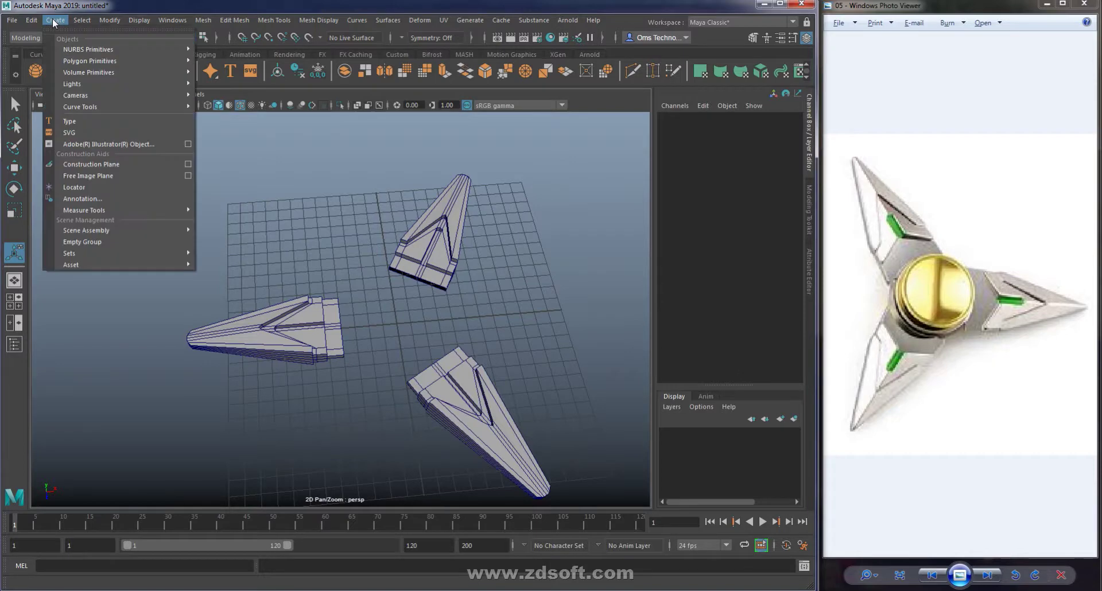
mouse_move(90, 61)
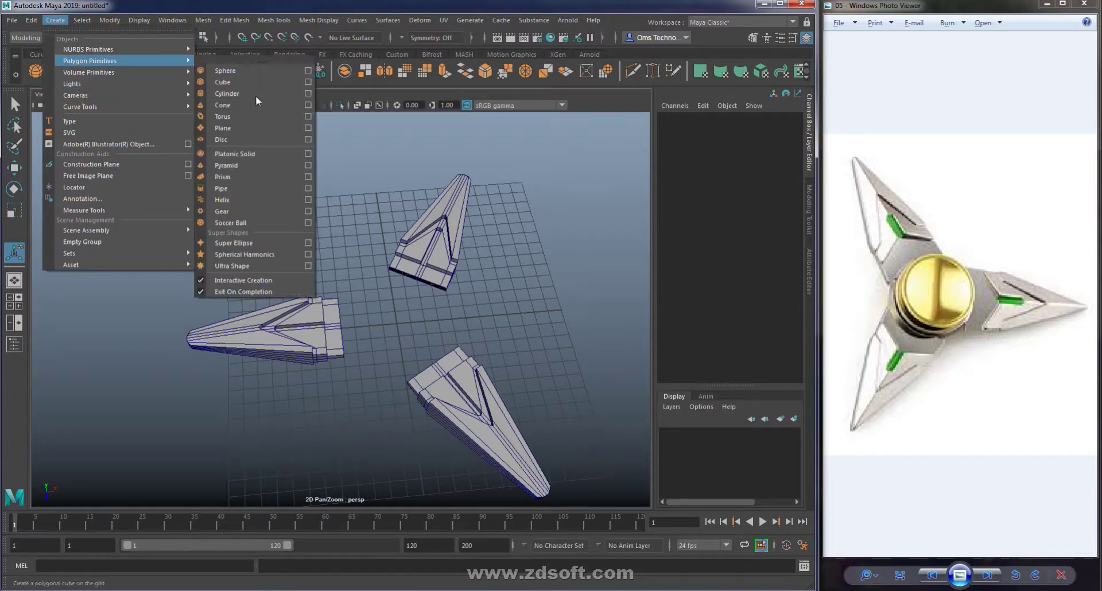
click(240, 189)
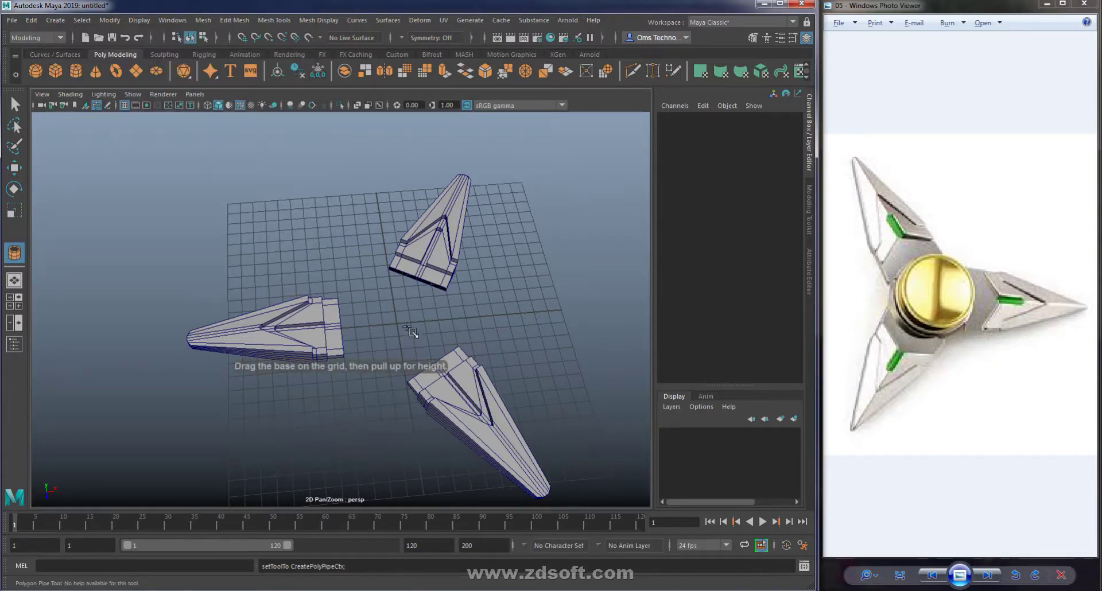
mouse_move(397, 322)
mouse_down()
mouse_move(440, 350)
mouse_move(430, 286)
mouse_move(402, 249)
mouse_up()
key(w)
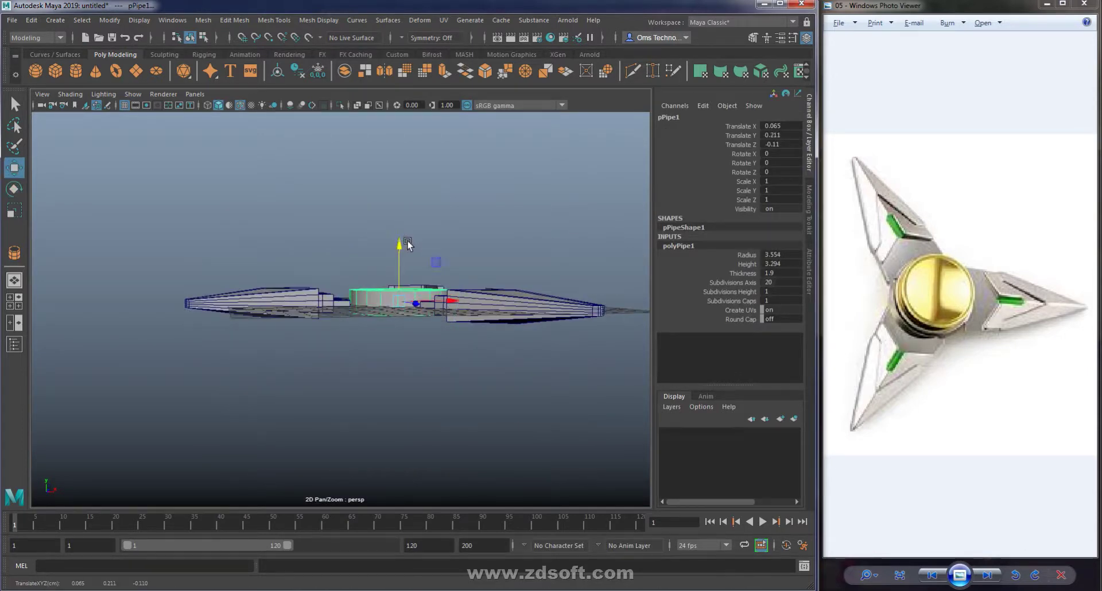
key(r)
mouse_move(400, 248)
mouse_down()
mouse_move(426, 342)
mouse_move(484, 407)
mouse_up()
key(w)
Set the pipe's Subdivisions Axis to 24.
scroll(465, 382, up, 3)
scroll(409, 331, up, 2)
mouse_move(409, 331)
alt+mouse_down()
mouse_move(419, 356)
mouse_move(459, 322)
alt+mouse_up()
scroll(477, 311, down, 3)
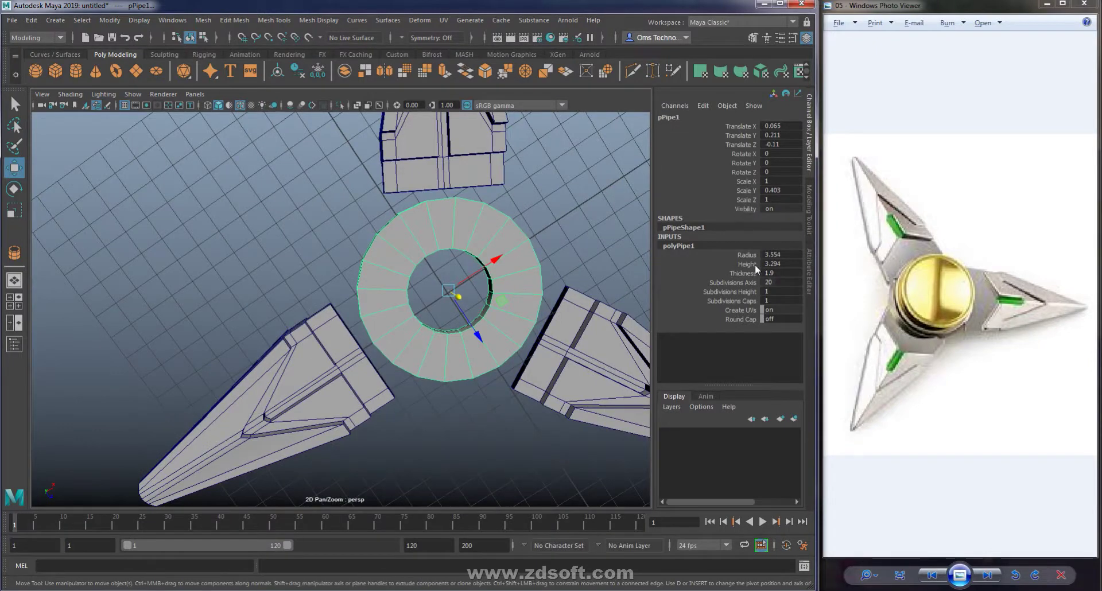
double_click(785, 282)
key(Return)
click(728, 281)
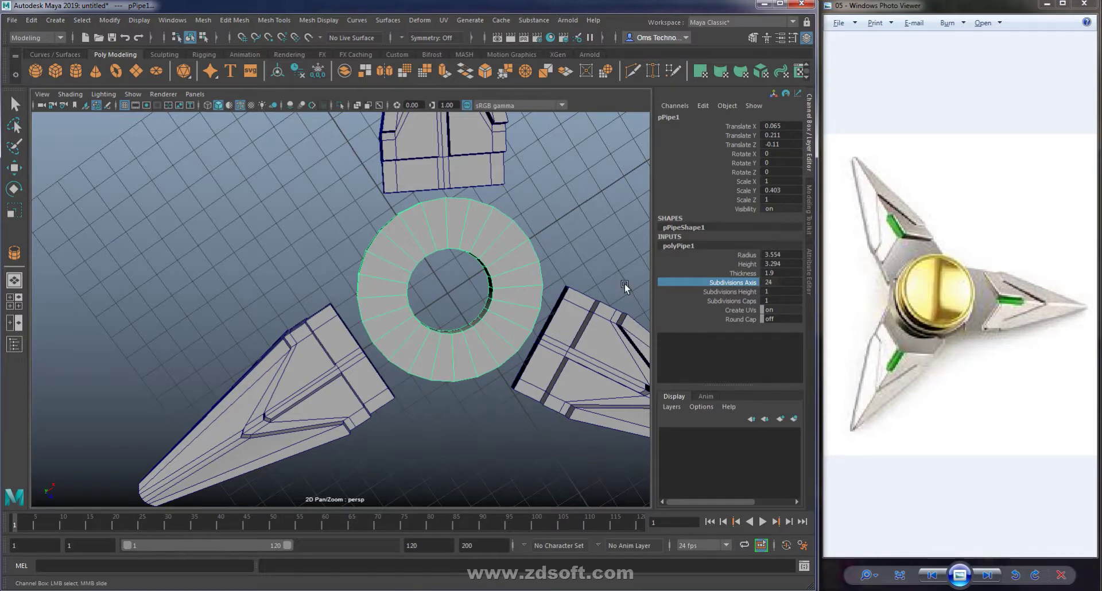
Select the combined blade mesh with the Move tool active.
alt+drag(505, 287, 504, 241)
alt+right_drag(504, 241, 525, 313)
alt+drag(525, 313, 458, 330)
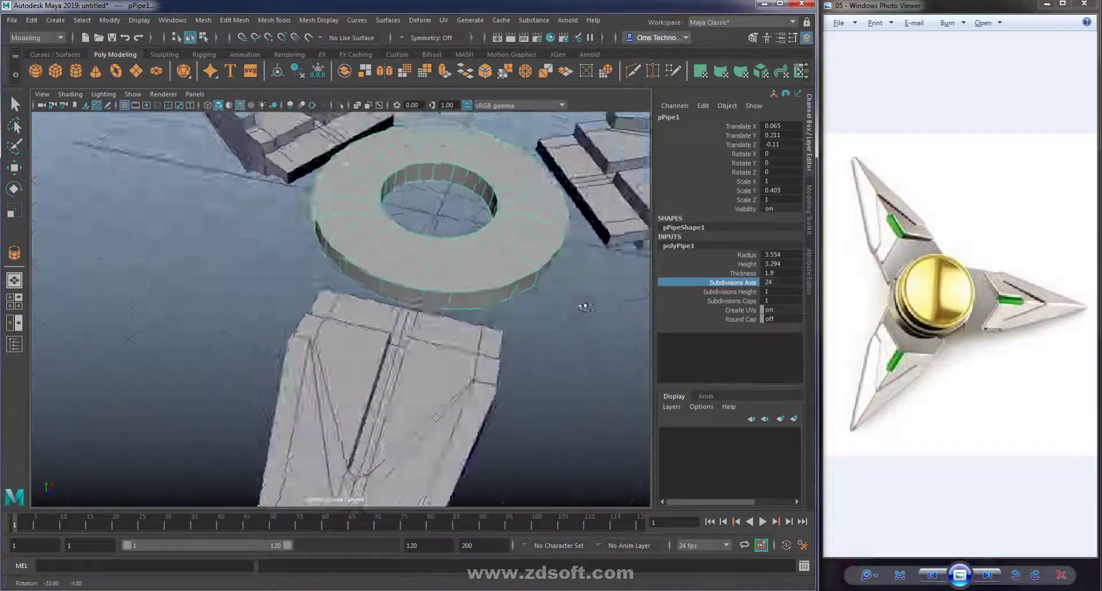
click(434, 306)
key(w)
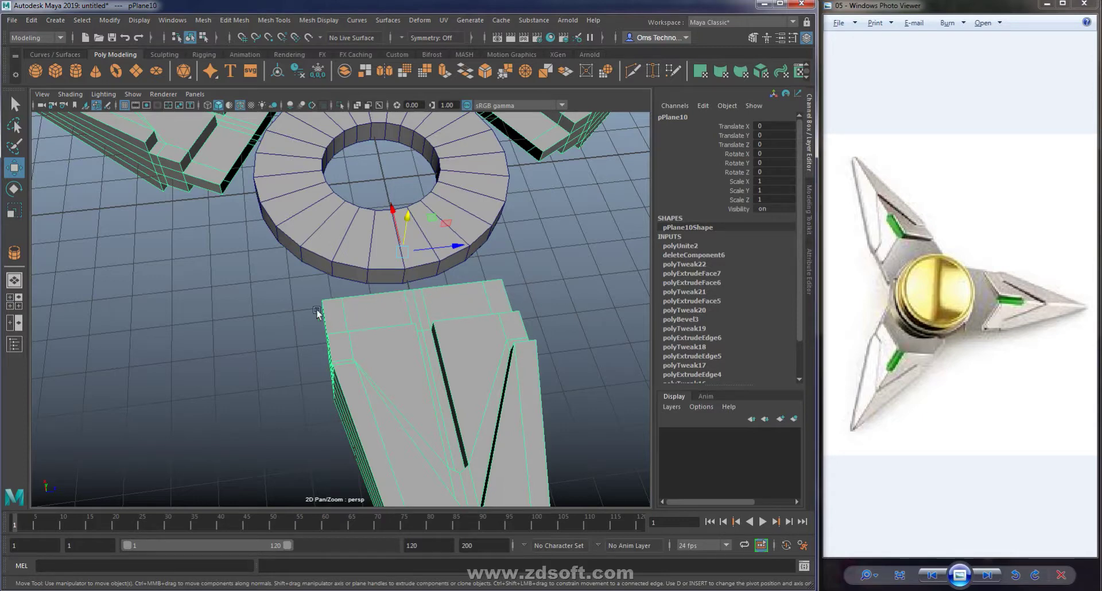
Add the hub ring to the selection and combine it with the blades.
mouse_move(323, 312)
alt+mouse_down()
mouse_move(356, 333)
mouse_move(386, 327)
mouse_move(342, 360)
mouse_move(405, 290)
alt+mouse_up()
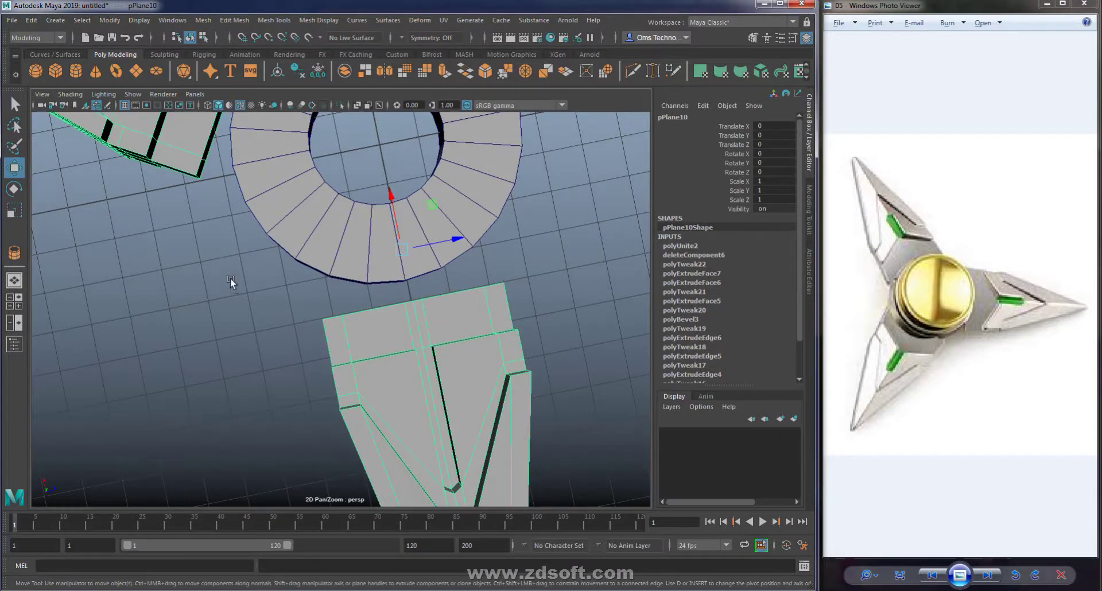
scroll(257, 374, down, 3)
scroll(257, 373, down, 2)
scroll(405, 282, up, 2)
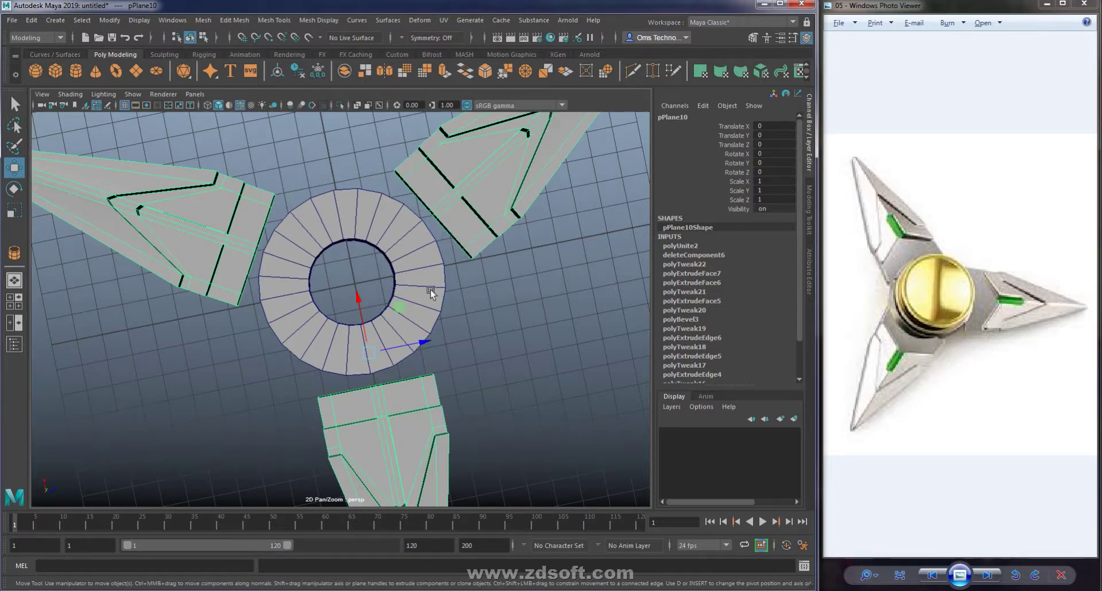
alt+drag(428, 291, 429, 280)
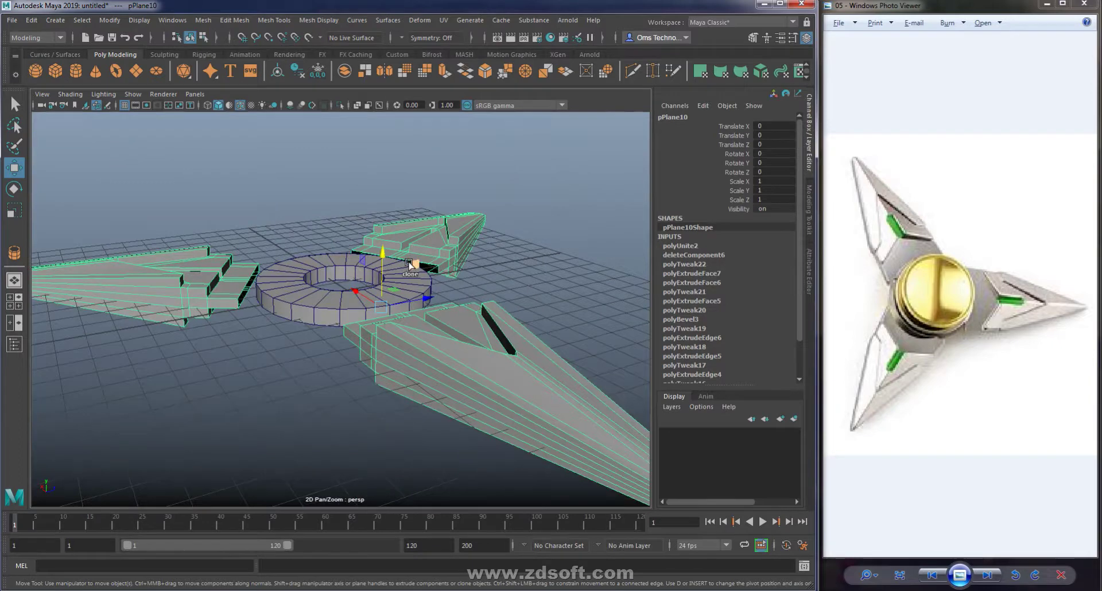
click(430, 281)
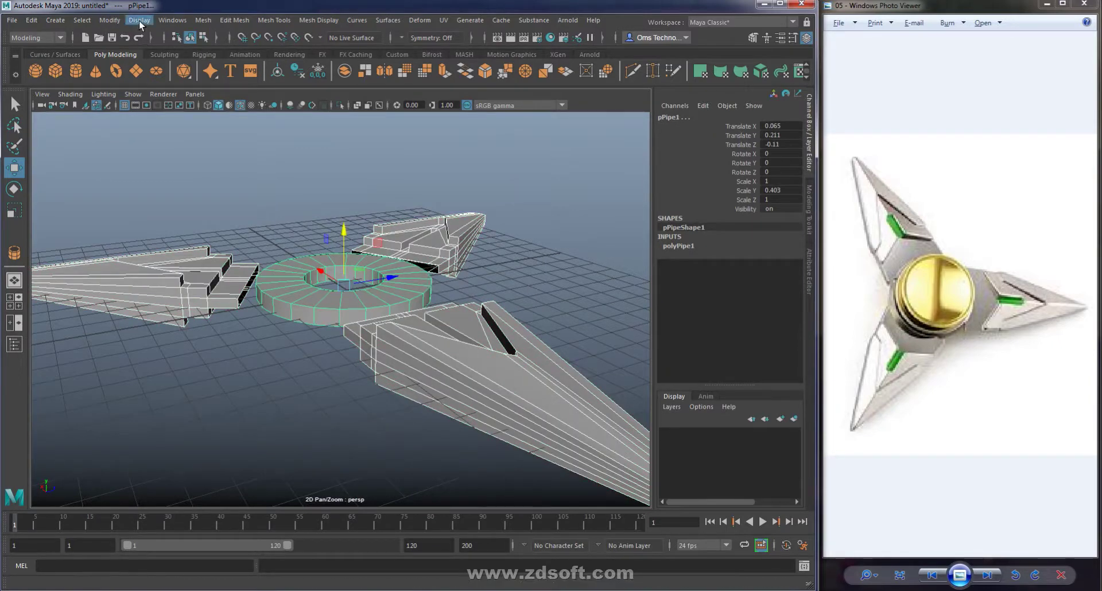
click(202, 21)
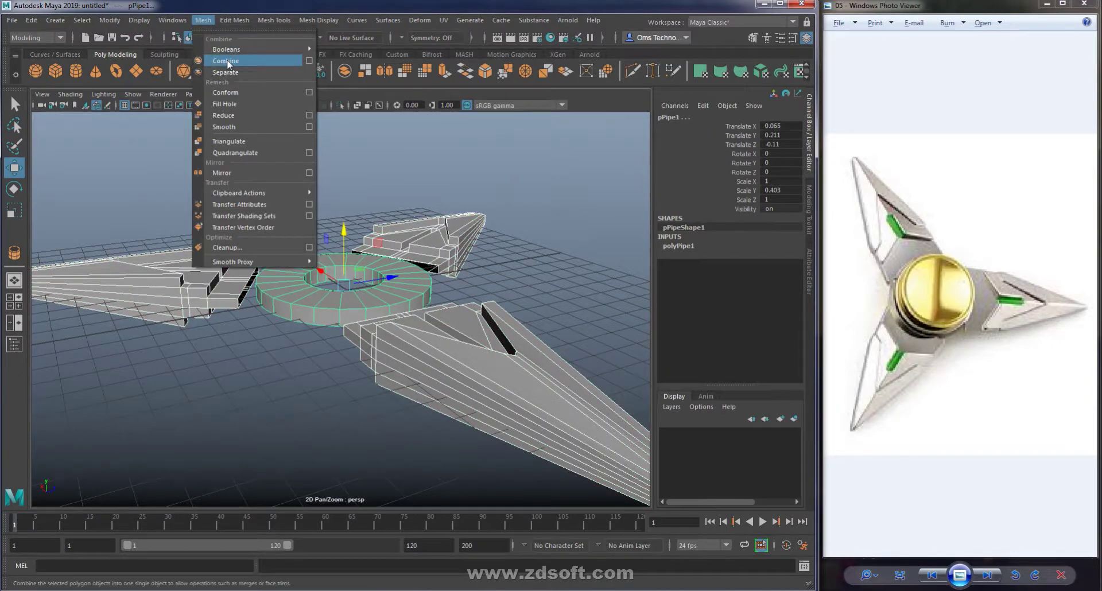
click(223, 60)
Select the loop of outer-side faces on the ring and delete them.
alt+drag(414, 317, 401, 344)
alt+right_drag(401, 344, 499, 407)
mouse_move(500, 407)
alt+mouse_down()
mouse_move(580, 381)
mouse_move(457, 381)
mouse_move(494, 380)
alt+mouse_up()
alt+right_drag(494, 380, 516, 396)
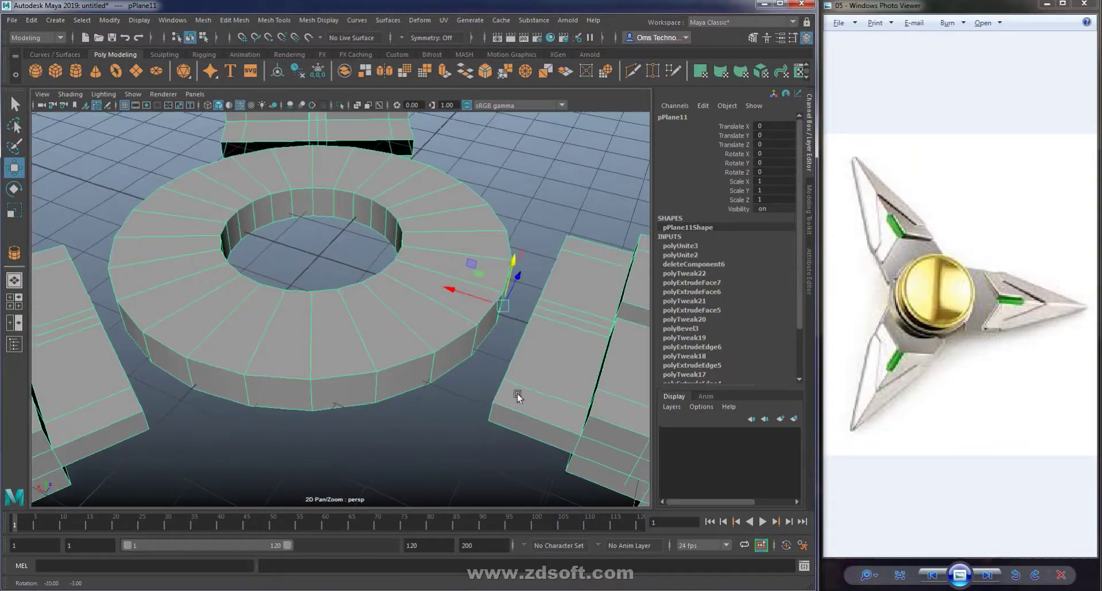
key(F11)
click(409, 384)
mouse_move(535, 366)
alt+mouse_down()
mouse_move(475, 381)
mouse_move(428, 371)
alt+mouse_up()
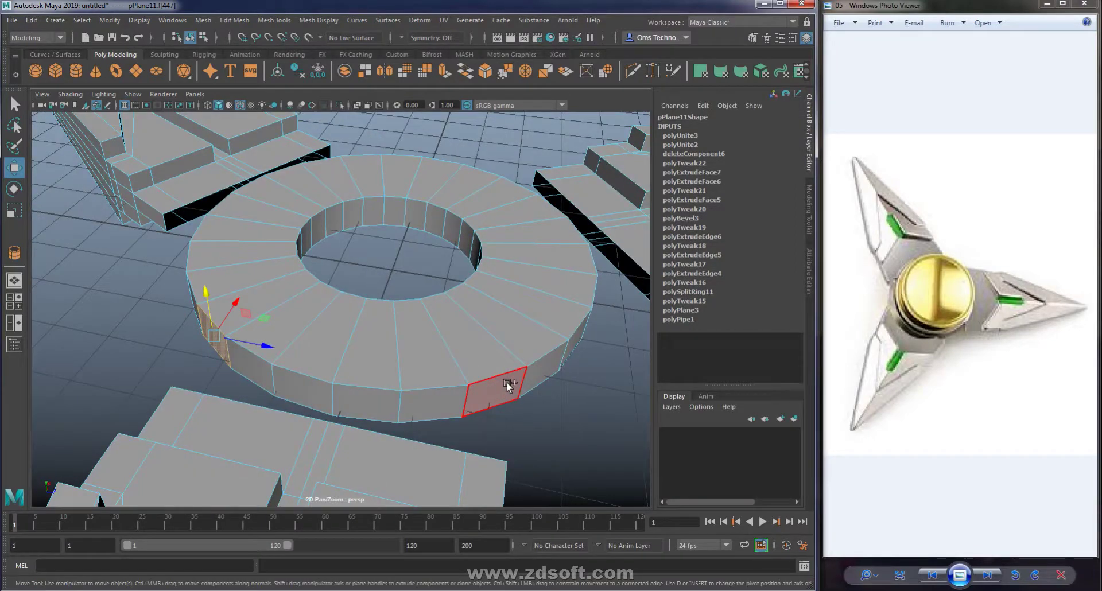
shift+double_click(507, 383)
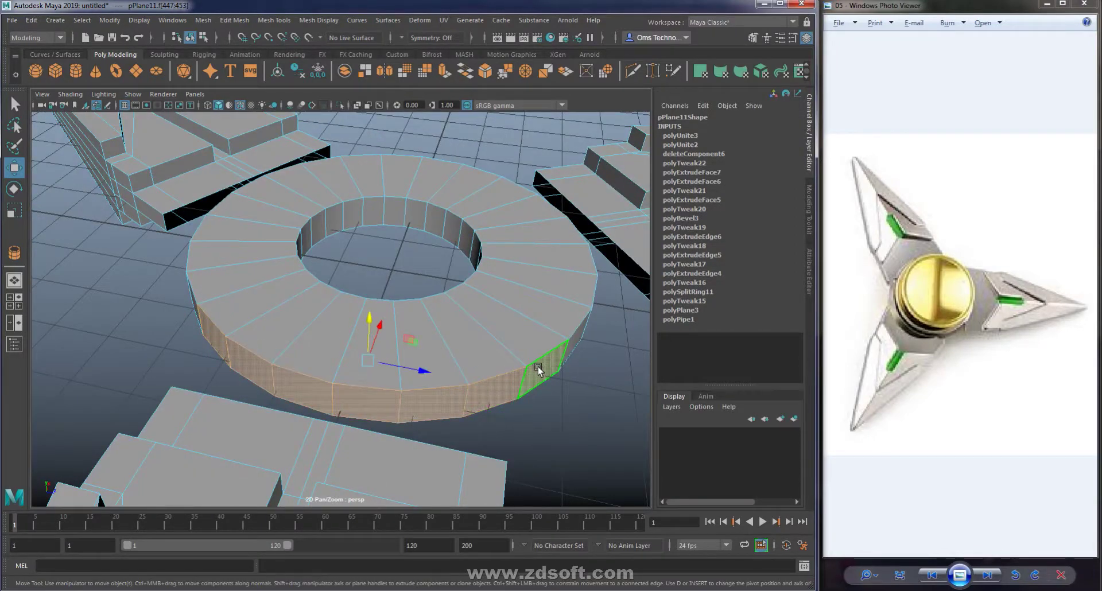
key(Delete)
mouse_move(382, 374)
alt+mouse_down()
mouse_move(460, 377)
mouse_move(423, 382)
mouse_move(473, 410)
mouse_move(467, 394)
alt+mouse_up()
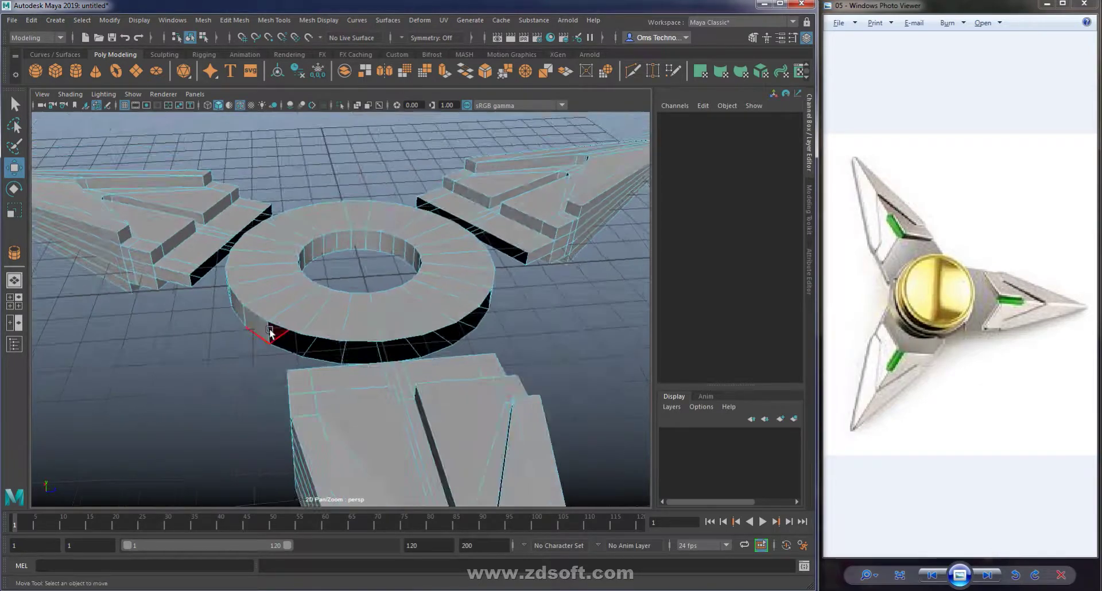
key(ctrl+z)
mouse_move(485, 301)
alt+mouse_down()
mouse_move(525, 428)
mouse_move(561, 376)
mouse_move(590, 390)
alt+mouse_up()
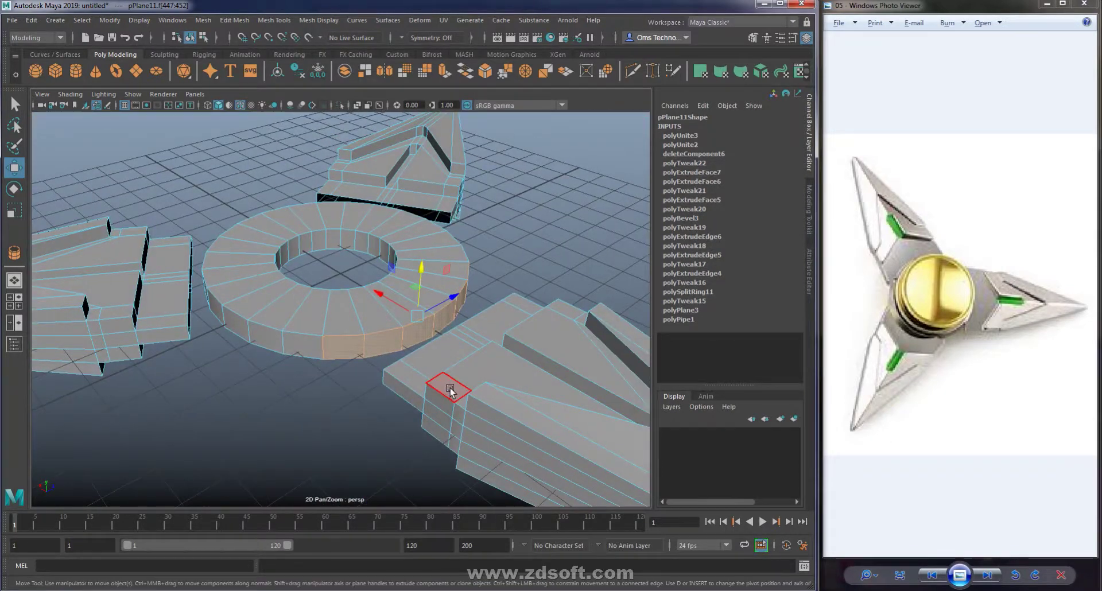
key(Delete)
Target Weld the first arm vertex onto its ring vertex.
key(F9)
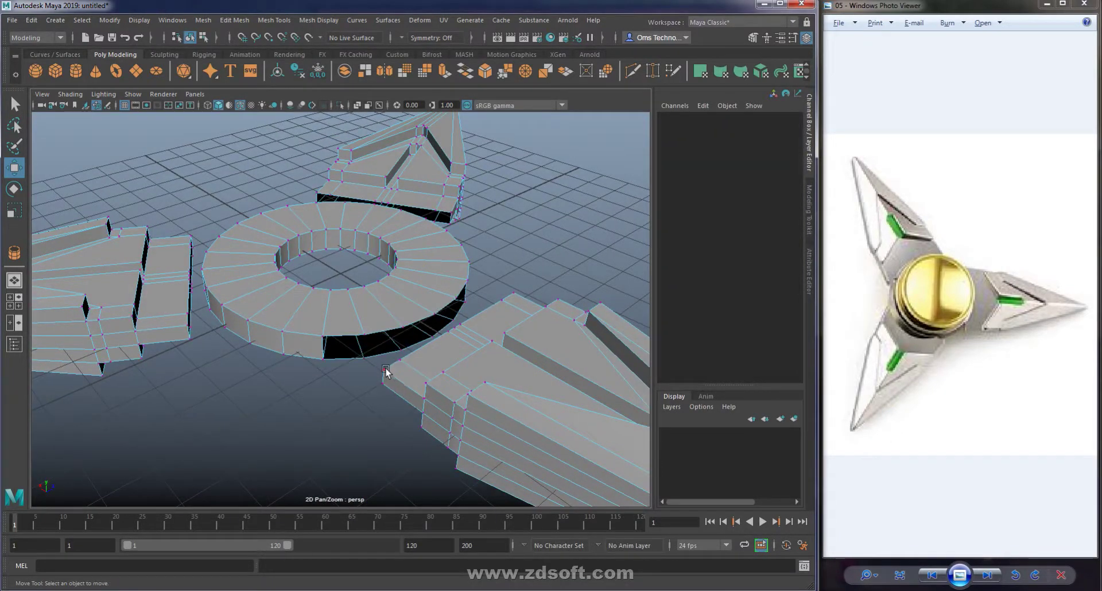
click(383, 369)
shift+right_drag(399, 350, 427, 448)
mouse_move(383, 369)
mouse_down()
mouse_move(301, 327)
mouse_move(322, 336)
mouse_up()
shift+right_click(451, 366)
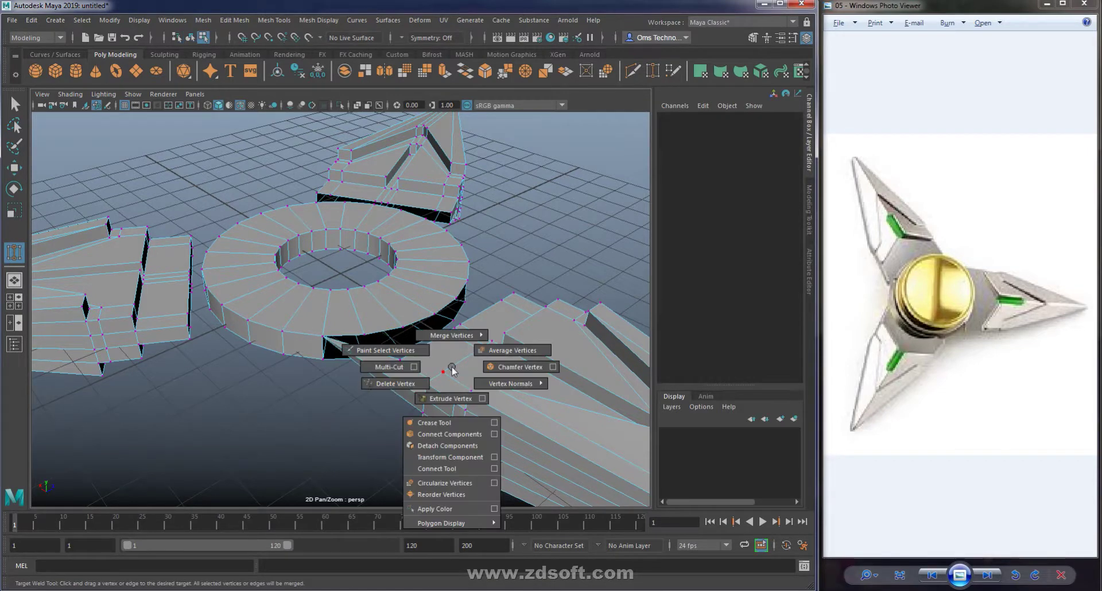
Weld the arm's edge vertices one by one onto the ring vertices.
mouse_move(452, 370)
shift+right_down()
mouse_move(447, 326)
mouse_move(436, 368)
shift+right_up()
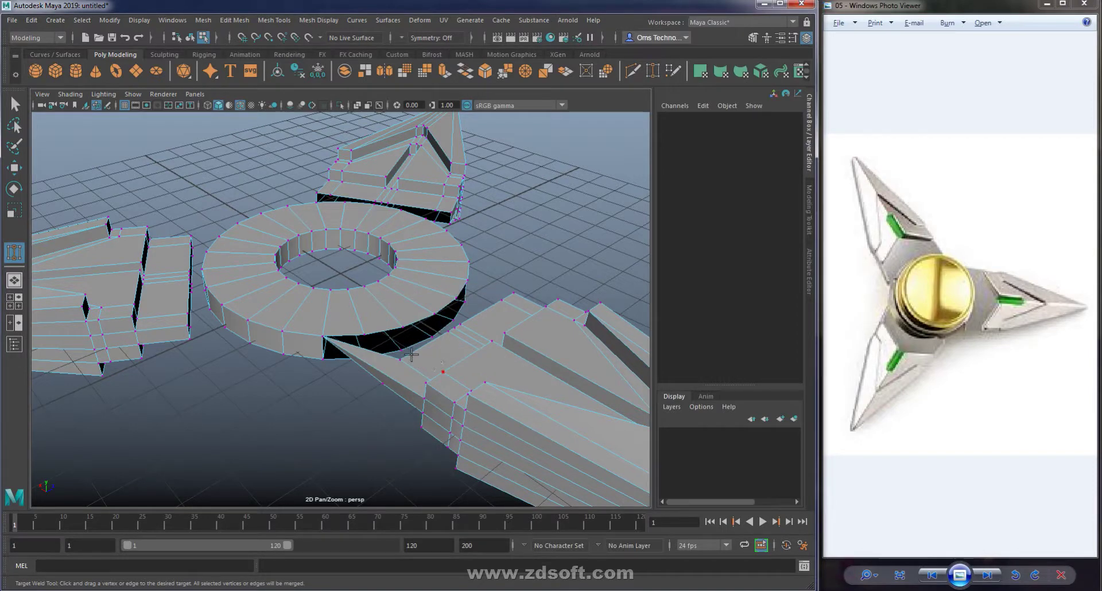
drag(399, 360, 385, 336)
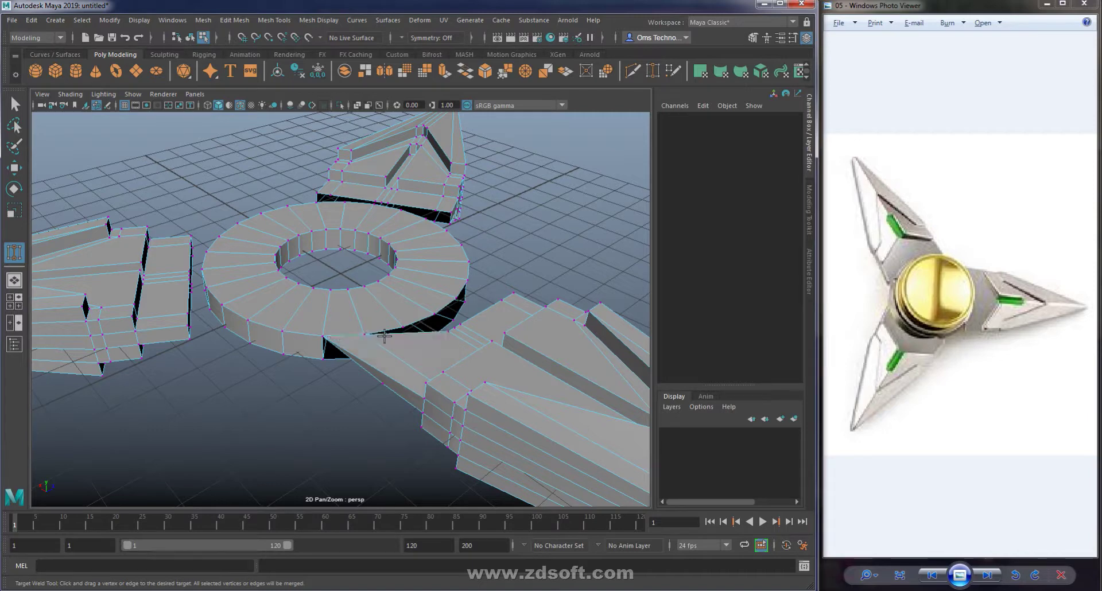
drag(452, 331, 400, 320)
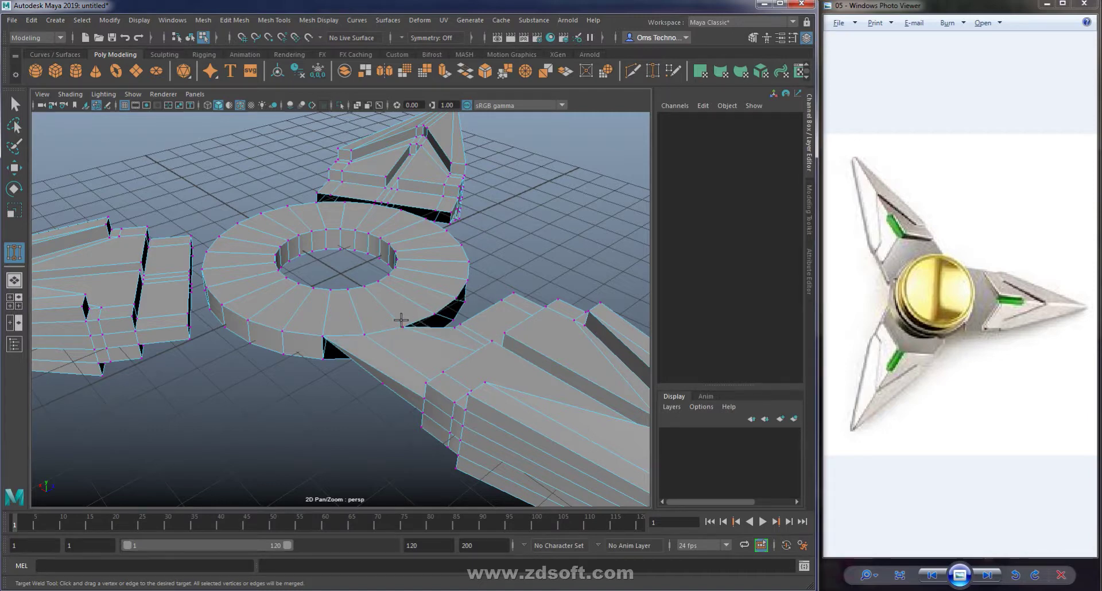
mouse_move(425, 312)
mouse_down()
mouse_move(466, 328)
mouse_move(458, 297)
mouse_up()
alt+drag(458, 297, 343, 365)
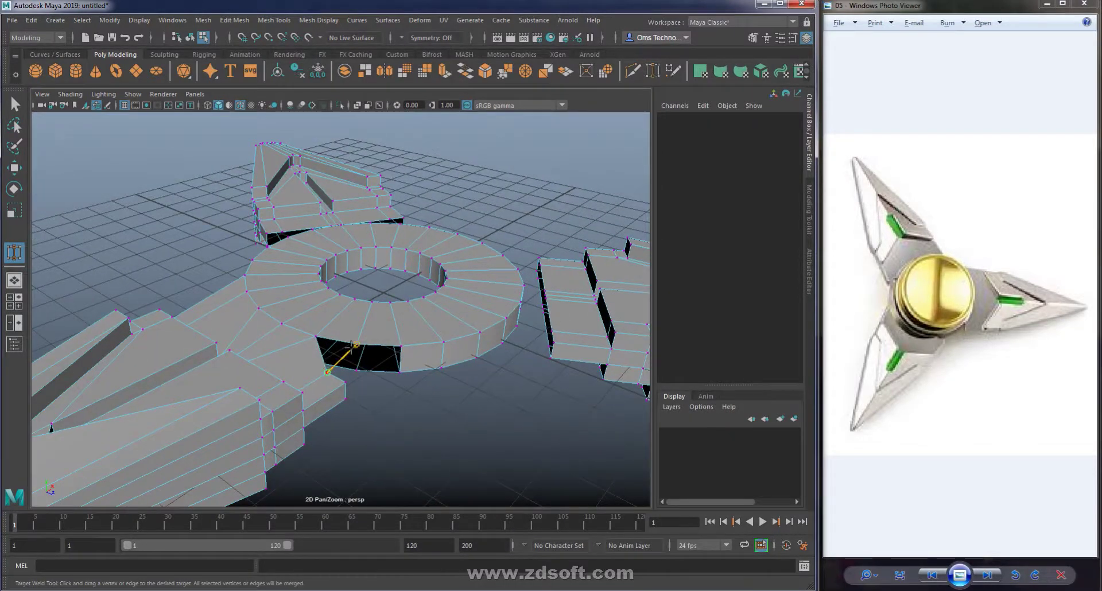
drag(328, 372, 352, 345)
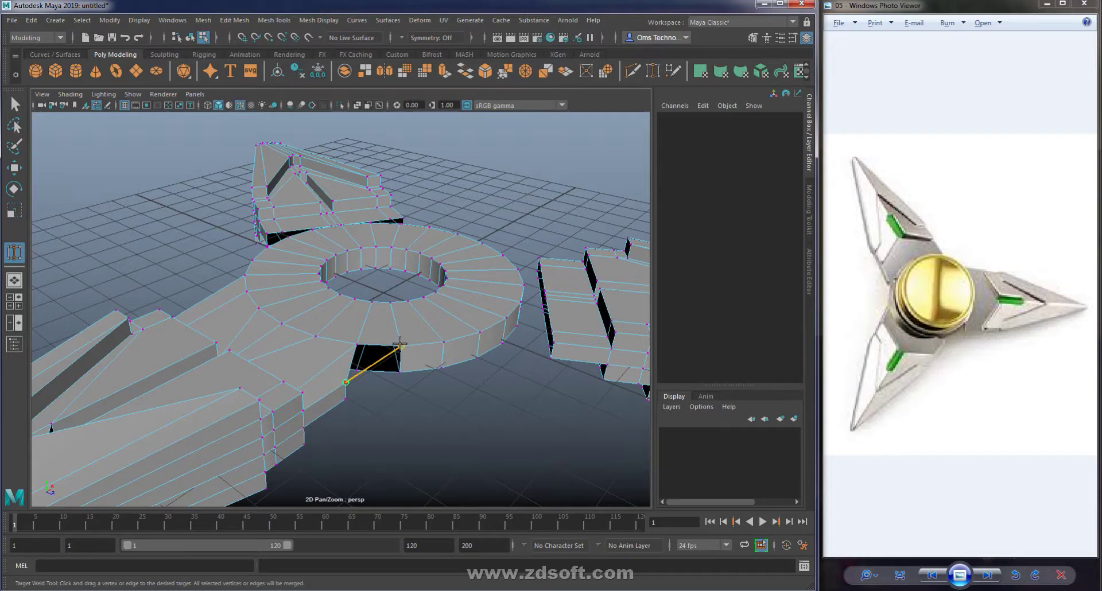
alt+drag(346, 379, 393, 316)
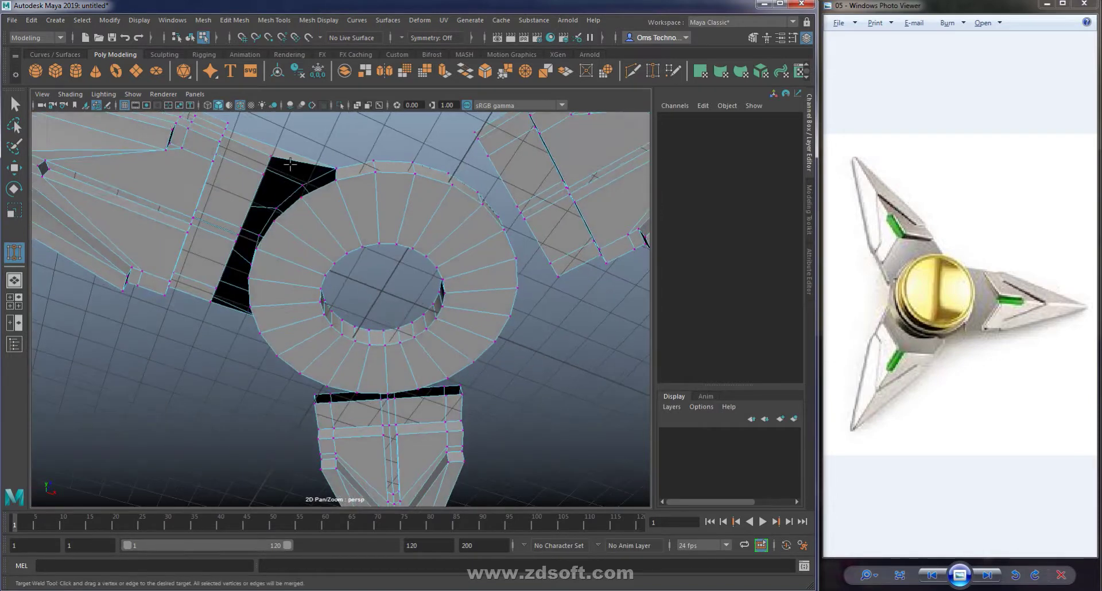
From below, weld the remaining hole vertices until the gap closes.
drag(298, 164, 303, 183)
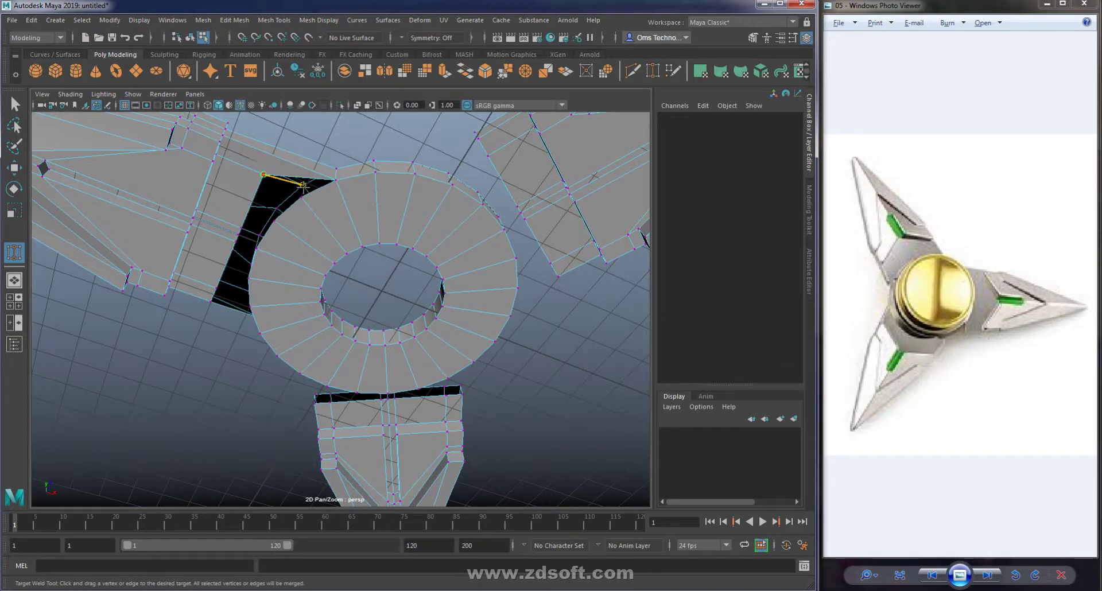
drag(303, 184, 301, 198)
mouse_move(239, 226)
mouse_down()
mouse_move(262, 240)
mouse_move(248, 279)
mouse_move(229, 240)
mouse_up()
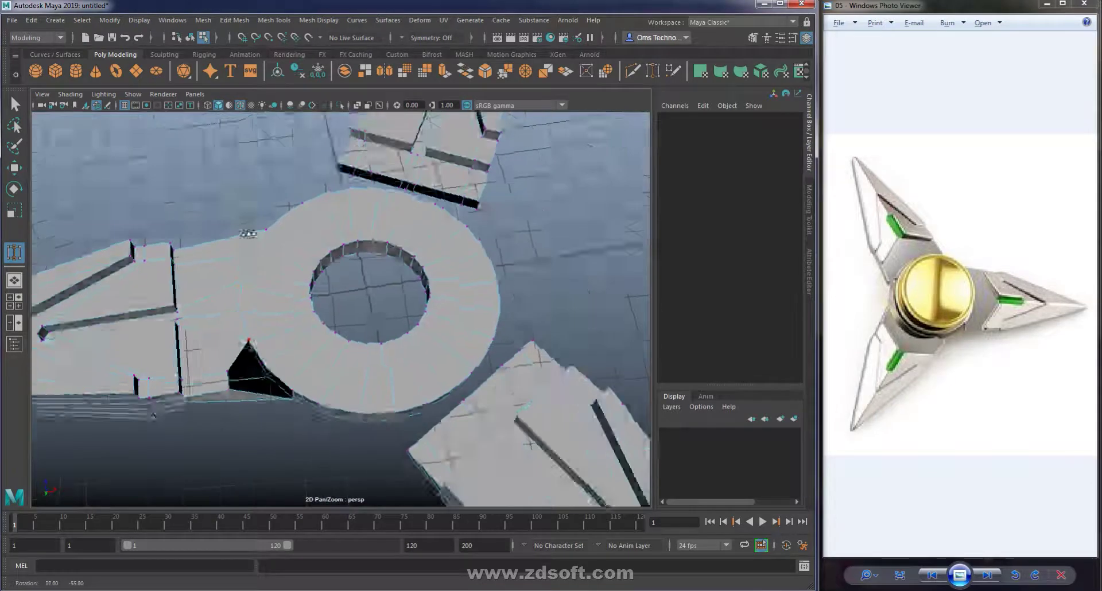
mouse_move(251, 397)
mouse_down()
mouse_move(267, 407)
mouse_move(340, 383)
mouse_up()
mouse_move(470, 350)
alt+mouse_down()
mouse_move(386, 351)
mouse_move(571, 315)
alt+mouse_up()
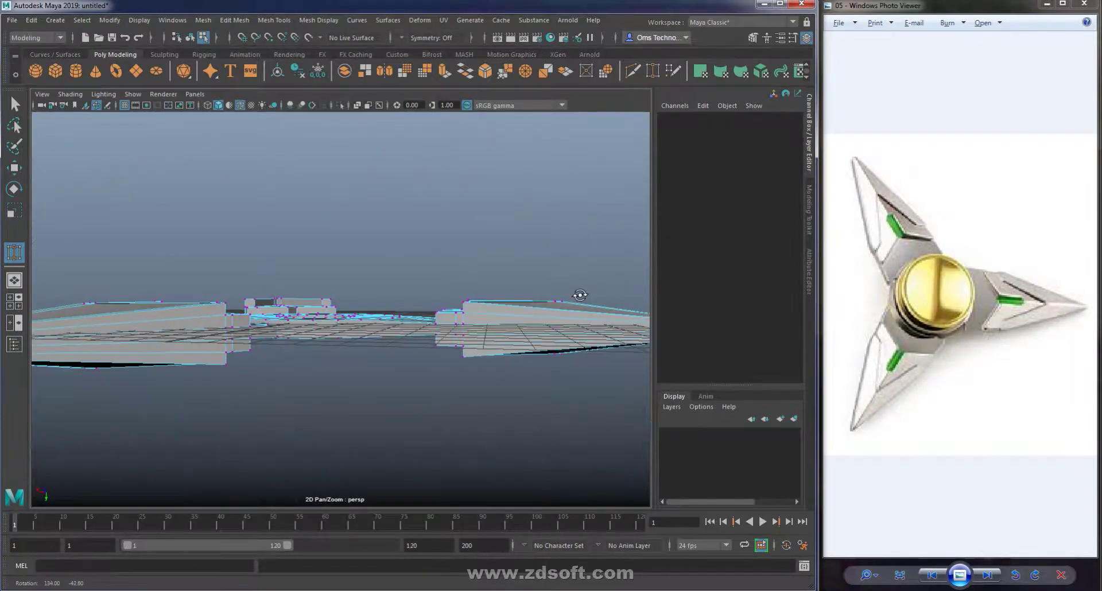
Return to the Move tool and select a face on the hub.
mouse_move(572, 315)
alt+right_down()
mouse_move(445, 408)
mouse_move(519, 450)
alt+right_up()
key(w)
mouse_move(510, 453)
alt+mouse_down()
mouse_move(561, 325)
mouse_move(337, 397)
alt+mouse_up()
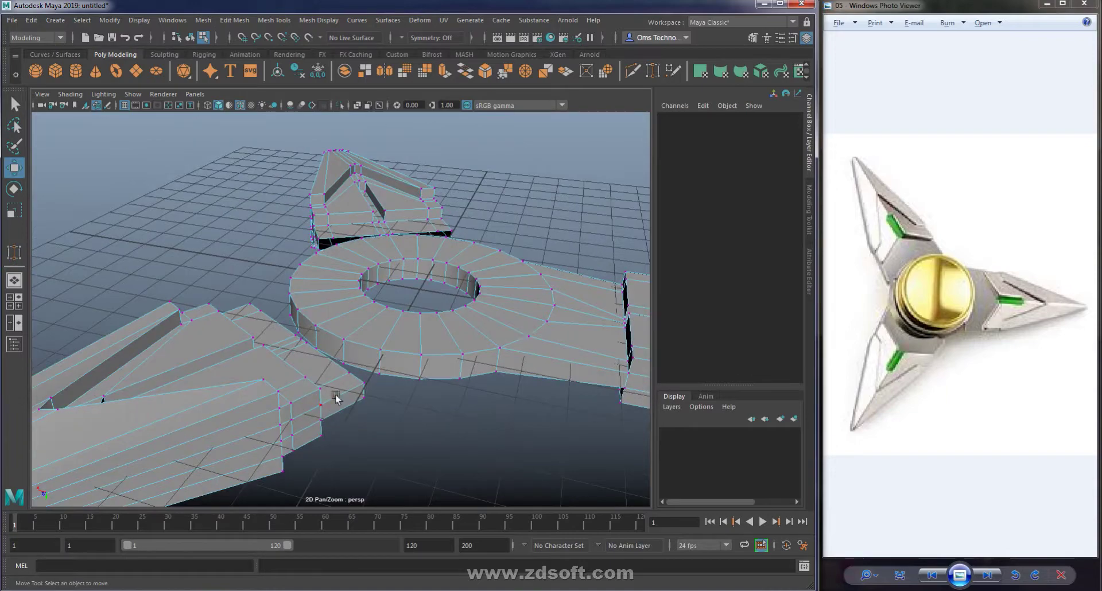
click(409, 367)
Select the strip of rim faces facing the second arm and delete it.
click(381, 374)
mouse_move(382, 373)
alt+mouse_down()
mouse_move(487, 418)
mouse_move(522, 418)
alt+mouse_up()
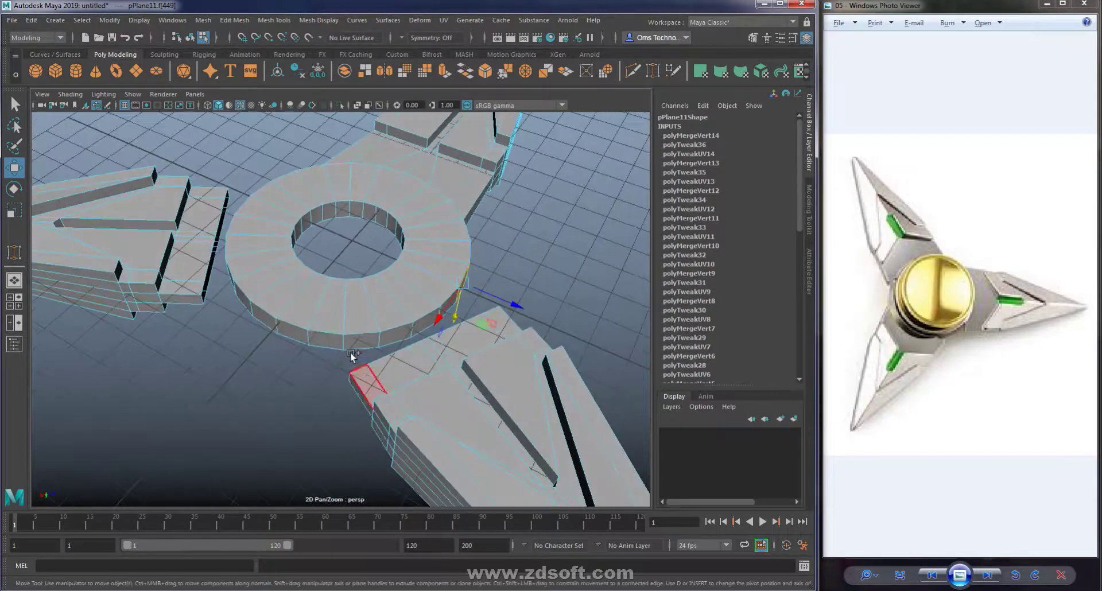
shift+double_click(433, 336)
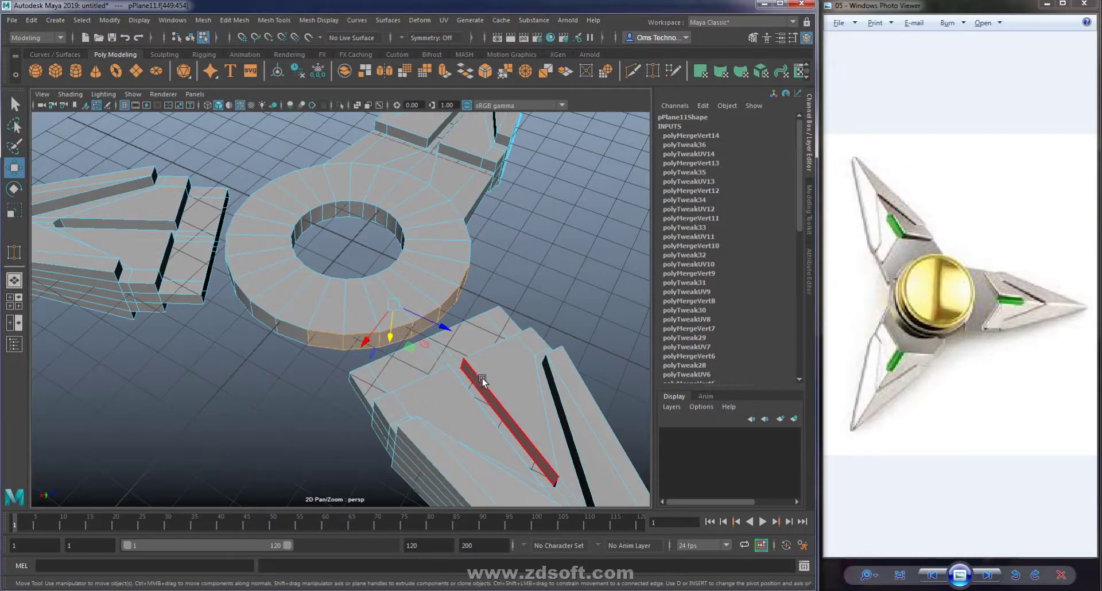
click(439, 359)
mouse_move(443, 375)
alt+mouse_down()
mouse_move(514, 362)
mouse_move(422, 373)
alt+mouse_up()
Target Weld the first arm vertices onto the ring.
right_drag(421, 373, 403, 360)
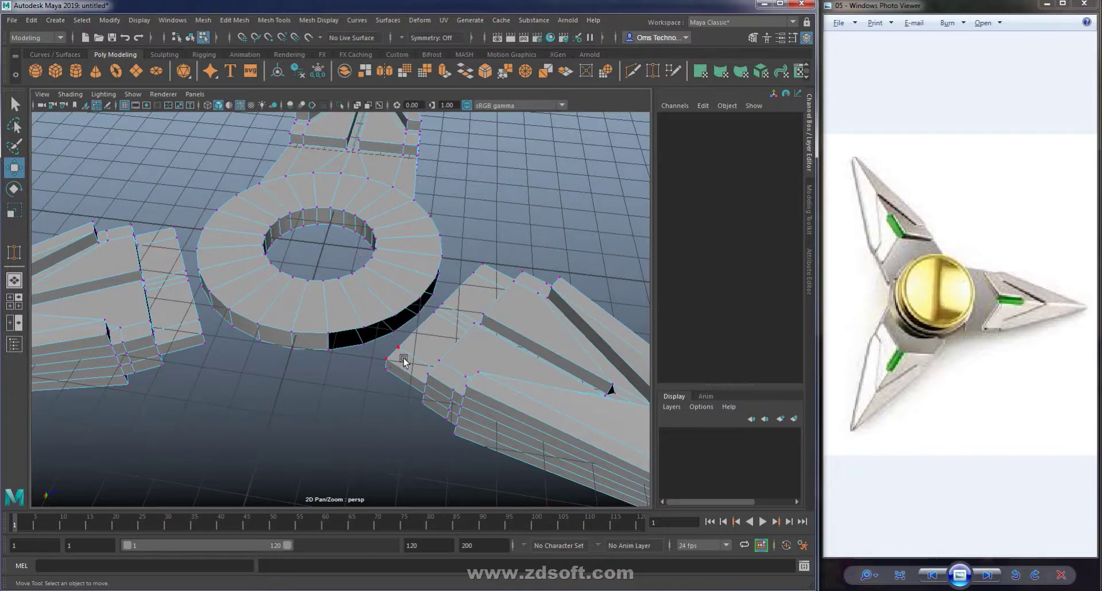
click(386, 360)
key(y)
mouse_move(384, 357)
mouse_down()
mouse_move(402, 349)
mouse_move(409, 245)
mouse_move(446, 356)
mouse_up()
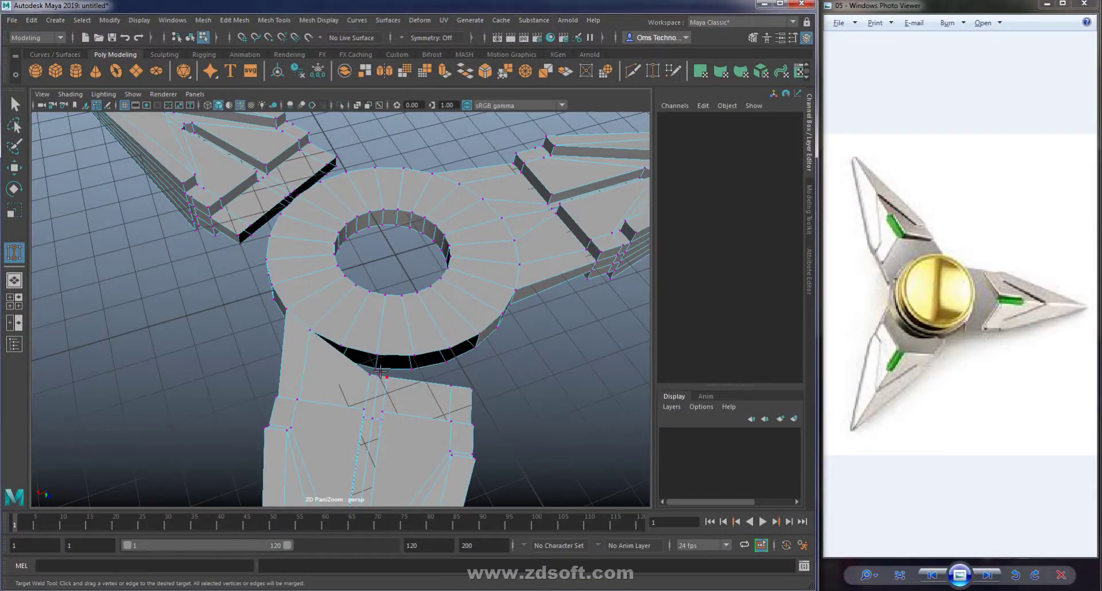
mouse_move(348, 349)
mouse_down()
mouse_move(378, 374)
mouse_move(449, 348)
mouse_up()
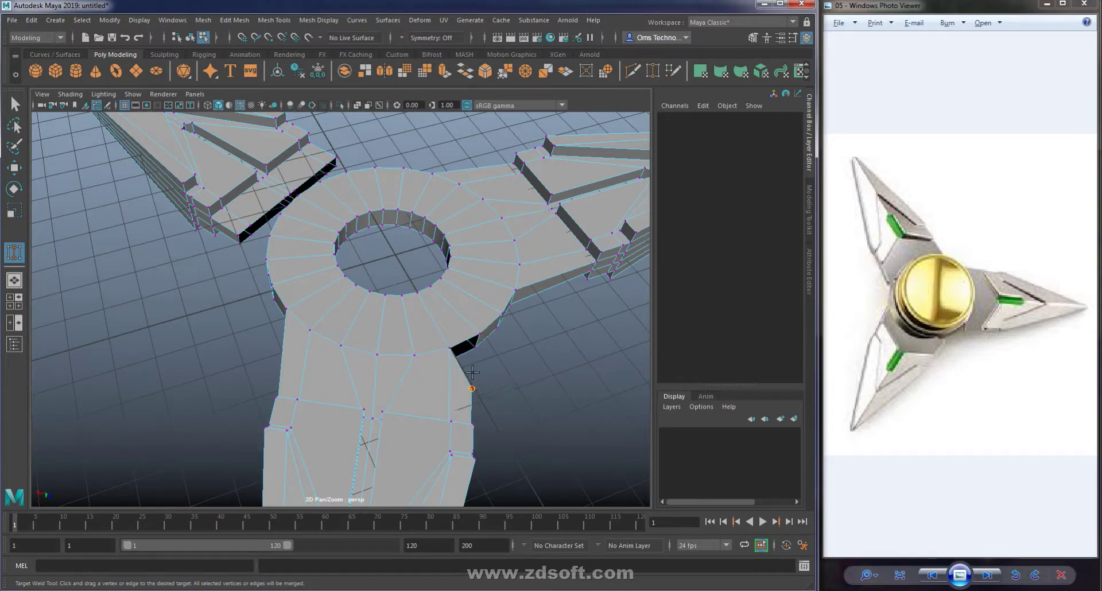
Weld the remaining vertices along the strip to close the last gap.
mouse_move(471, 388)
mouse_down()
mouse_move(476, 336)
mouse_move(418, 275)
mouse_move(406, 339)
mouse_move(282, 252)
mouse_up()
drag(260, 209, 299, 209)
mouse_move(238, 228)
mouse_down()
mouse_move(277, 233)
mouse_move(261, 276)
mouse_move(298, 324)
mouse_move(264, 328)
mouse_up()
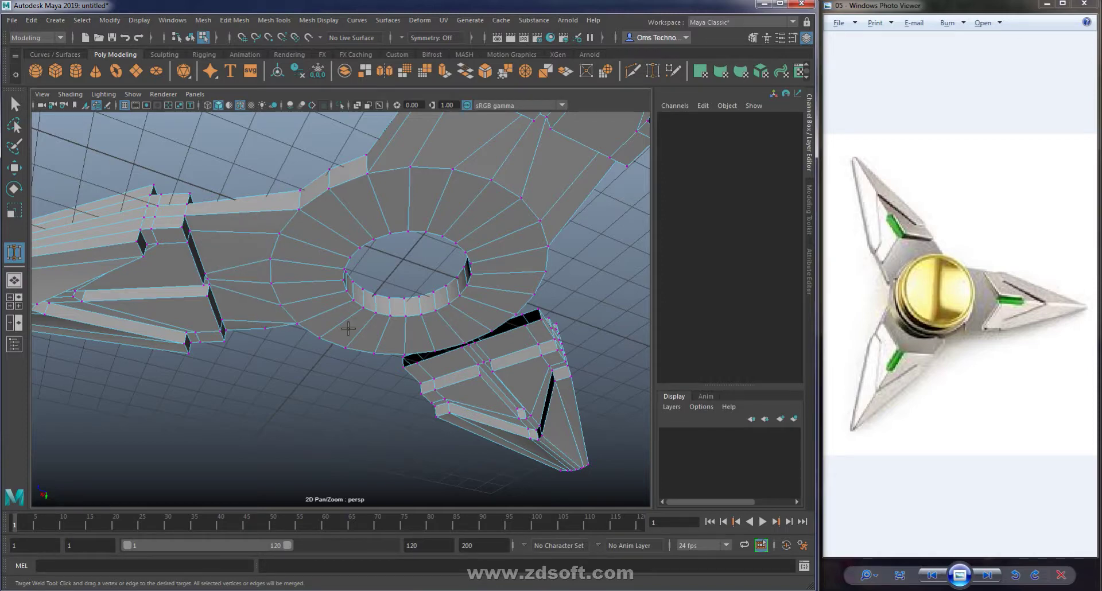
alt+drag(349, 328, 302, 220)
drag(287, 351, 433, 330)
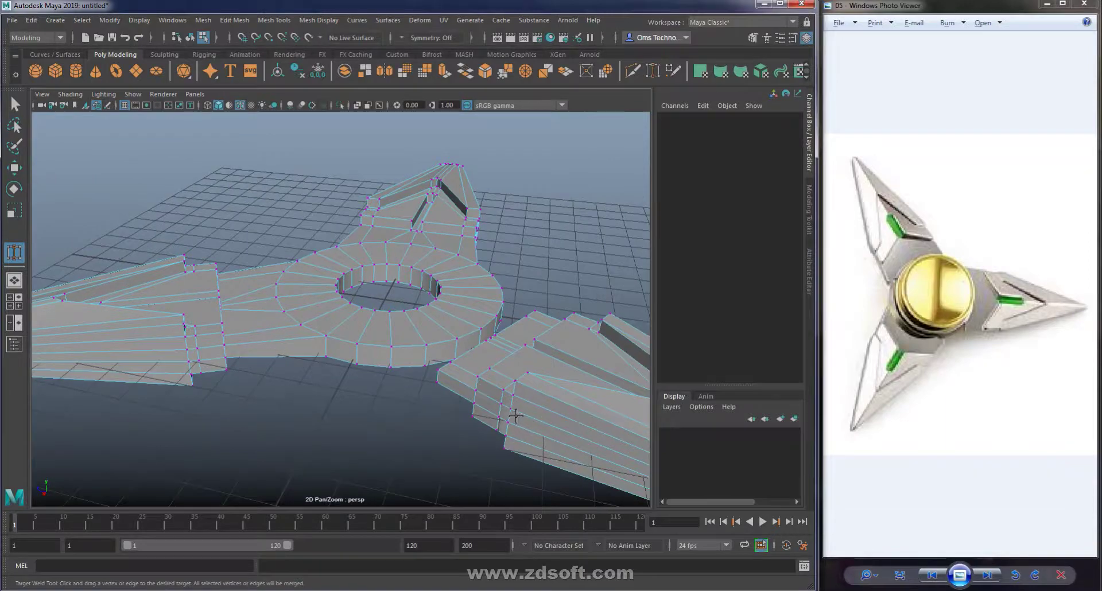
Select a rim face next to the third arm with the Move tool.
key(w)
mouse_move(340, 356)
alt+mouse_down()
mouse_move(467, 361)
mouse_move(408, 352)
mouse_move(421, 342)
mouse_move(405, 372)
mouse_move(478, 412)
alt+mouse_up()
click(443, 319)
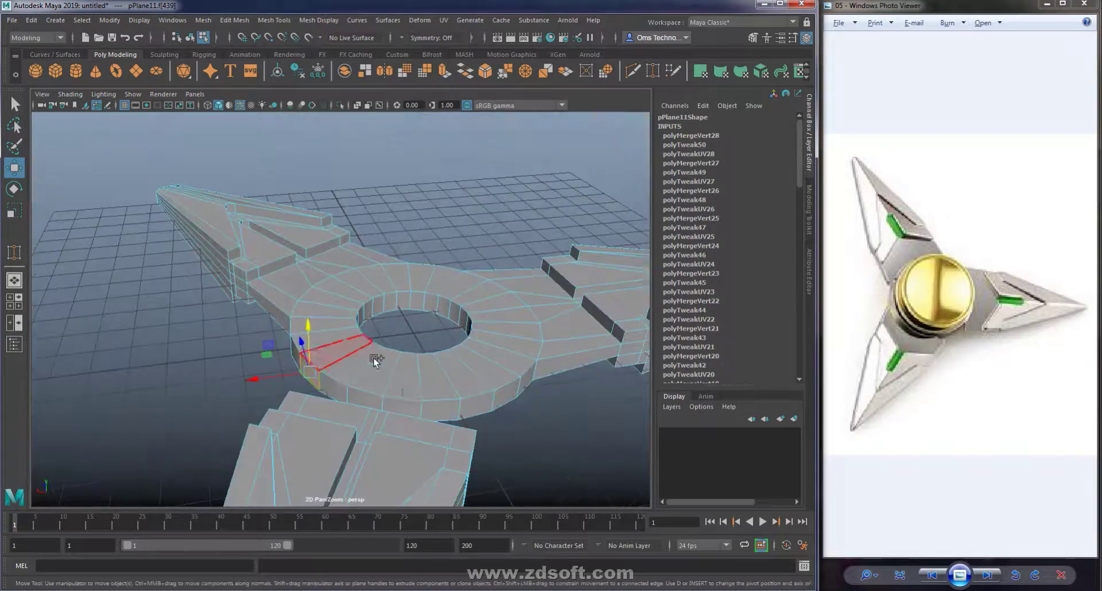
Select the run of rim faces beside the third arm and delete them.
shift+click(477, 412)
shift+double_click(477, 412)
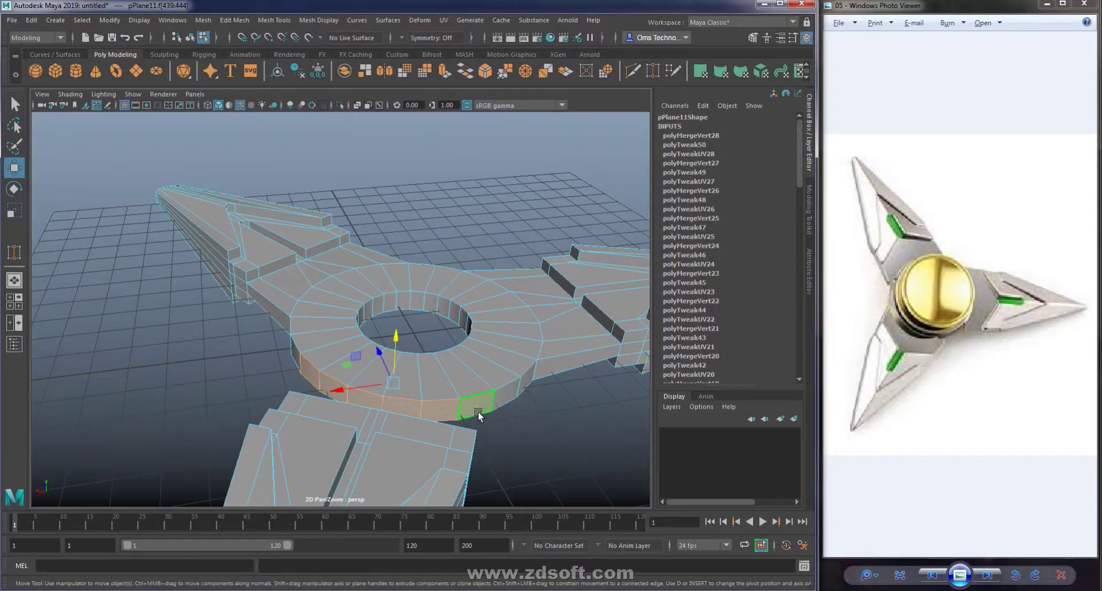
click(485, 425)
alt+drag(387, 425, 487, 367)
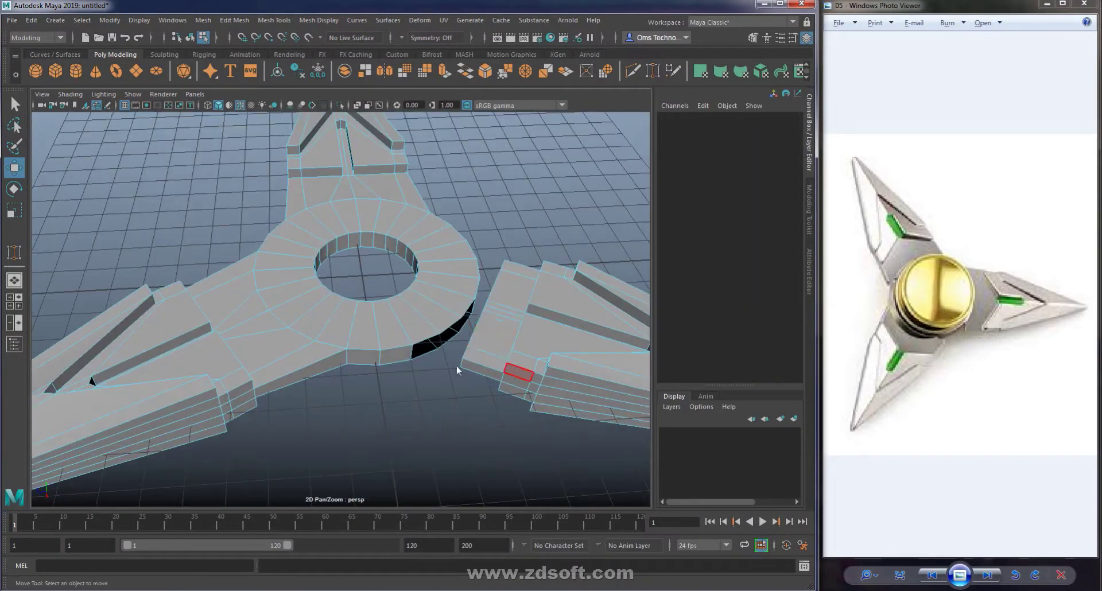
Target Weld the first arm vertex onto its ring vertex.
key(F9)
click(463, 359)
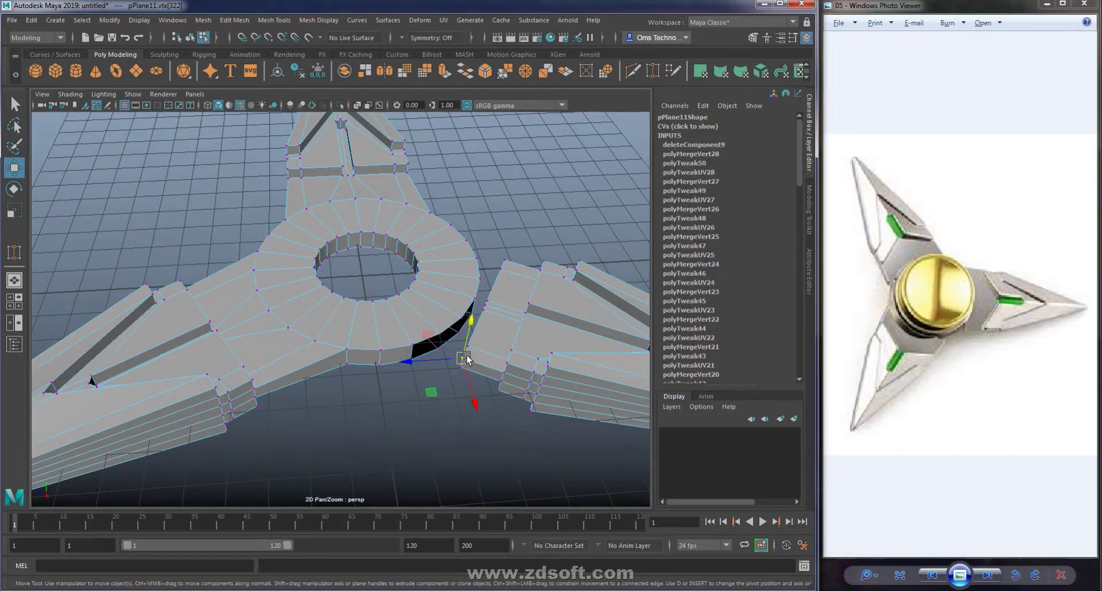
key(y)
mouse_move(462, 359)
mouse_down()
mouse_move(412, 346)
mouse_move(460, 348)
mouse_move(441, 333)
mouse_move(484, 313)
mouse_up()
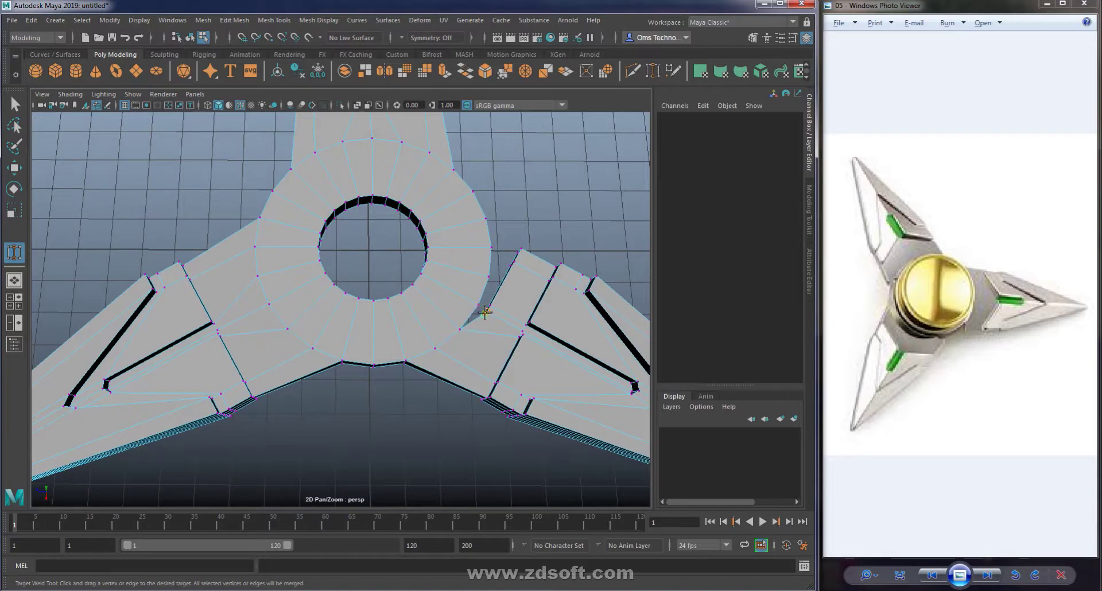
alt+drag(514, 358, 461, 345)
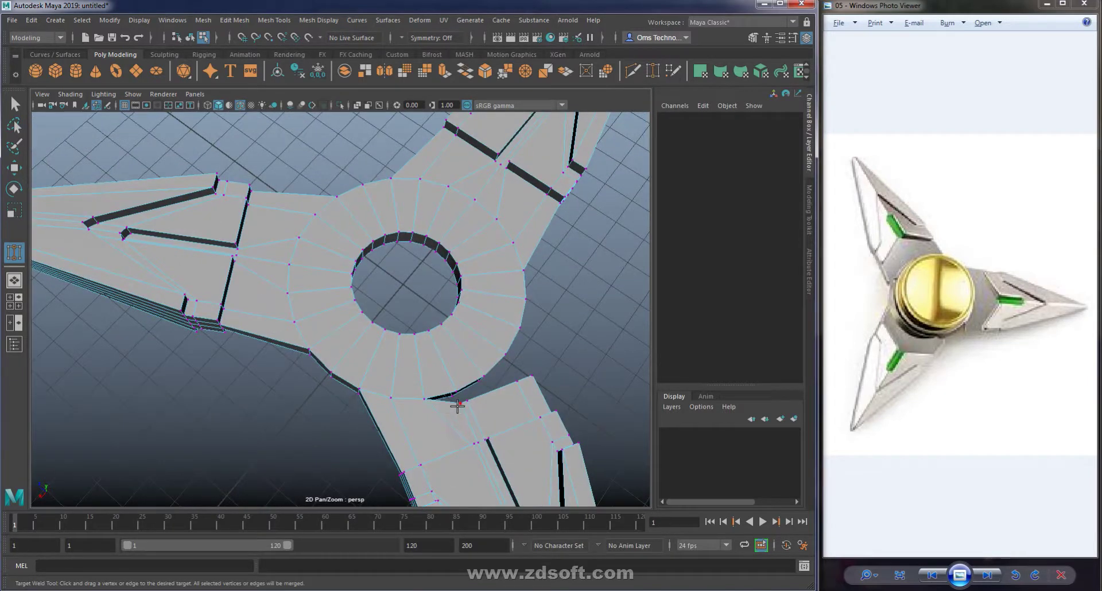
Weld the remaining gap vertices until the third arm joins the ring.
mouse_move(453, 387)
mouse_down()
mouse_move(460, 402)
mouse_move(480, 376)
mouse_move(442, 401)
mouse_up()
drag(379, 431, 300, 234)
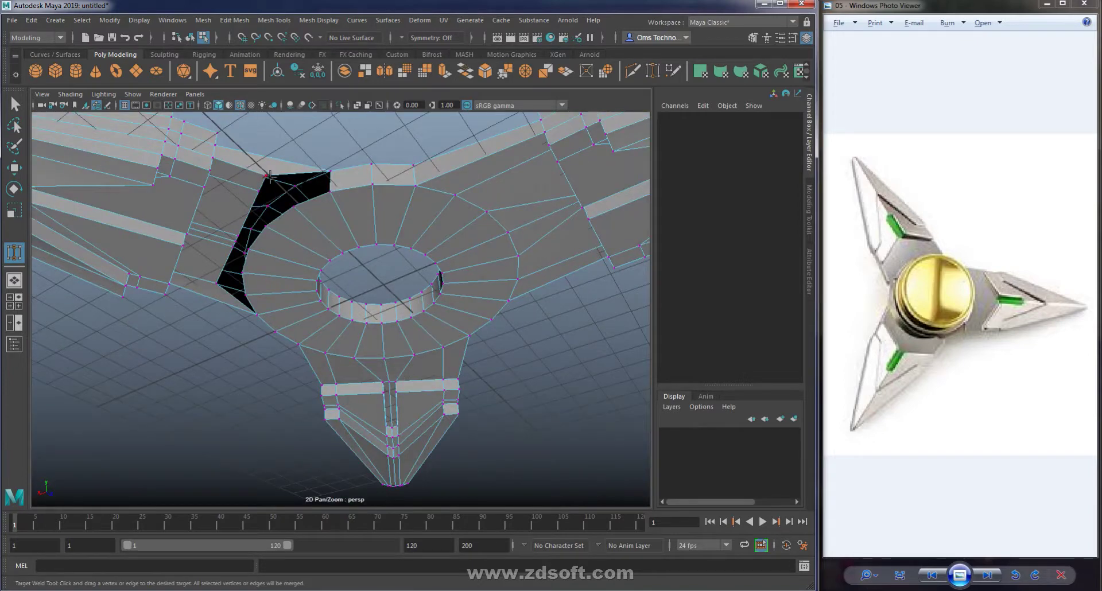
drag(265, 175, 330, 174)
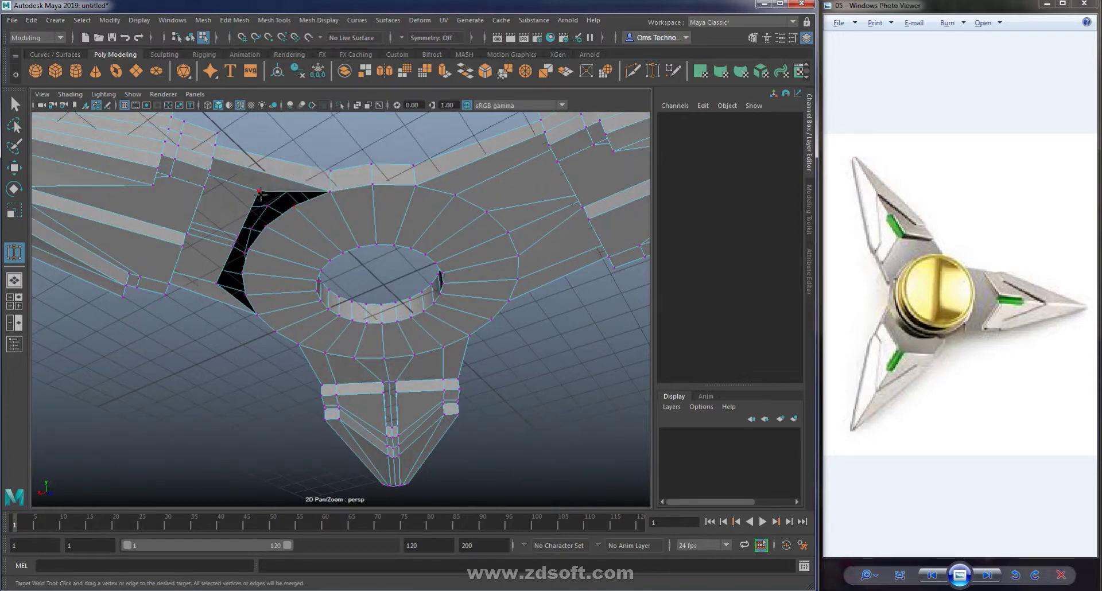
mouse_move(275, 200)
mouse_down()
mouse_move(265, 227)
mouse_move(232, 247)
mouse_move(236, 268)
mouse_move(425, 239)
mouse_move(345, 322)
mouse_up()
scroll(344, 322, up, 5)
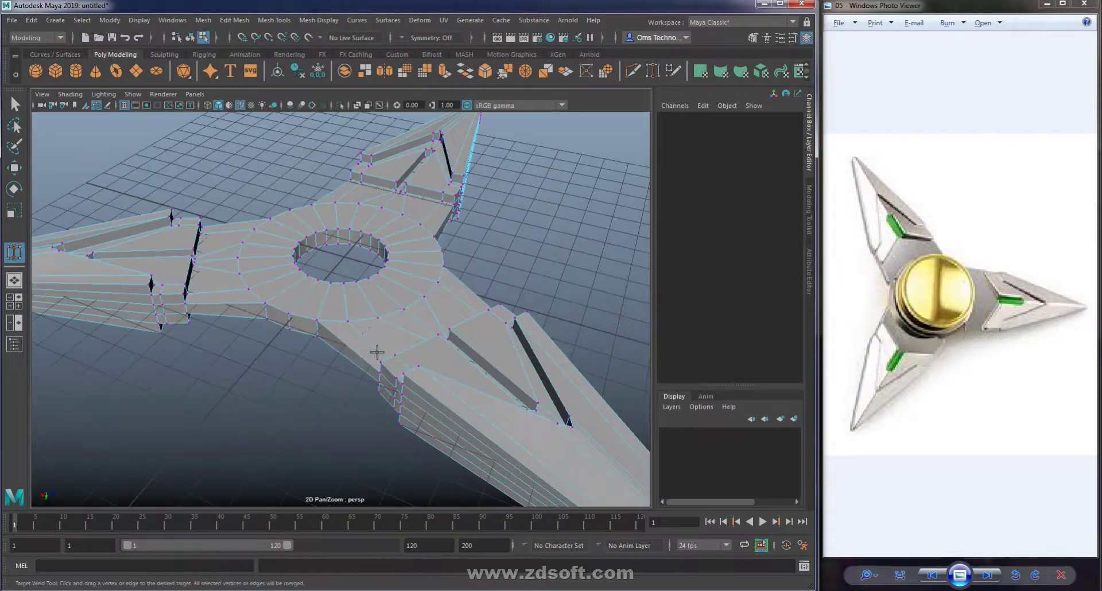
alt+drag(360, 392, 402, 339)
Select the two rings of faces around the centre hole.
key(w)
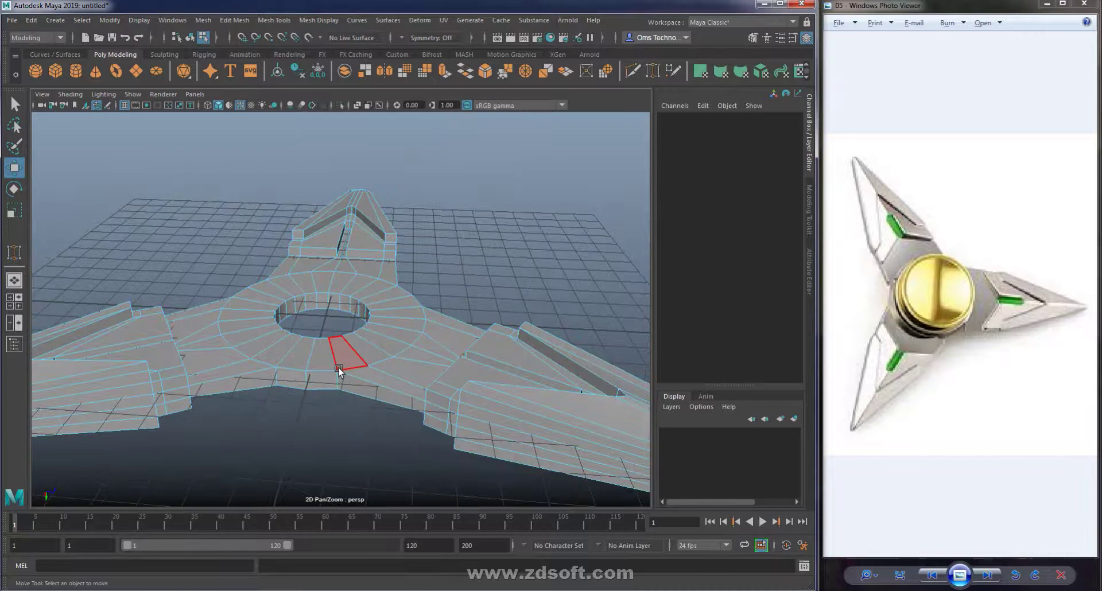
click(341, 365)
double_click(341, 365)
alt+drag(394, 405, 411, 326)
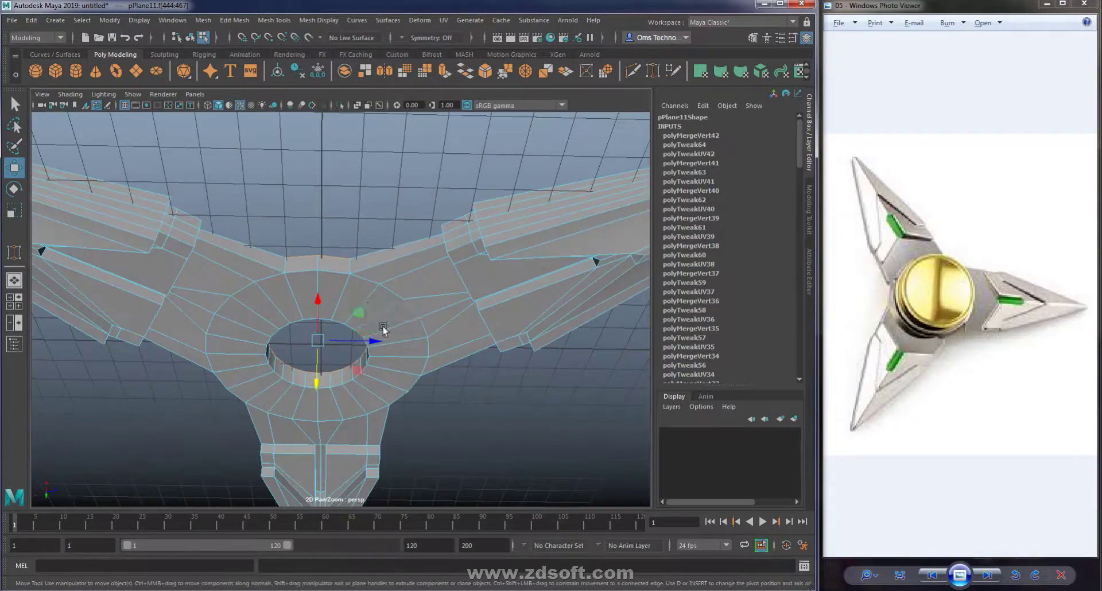
double_click(389, 306)
alt+drag(461, 321, 461, 405)
Extrude the hub faces upward to Local Translate Z 0.849 and deselect.
key(ctrl+e)
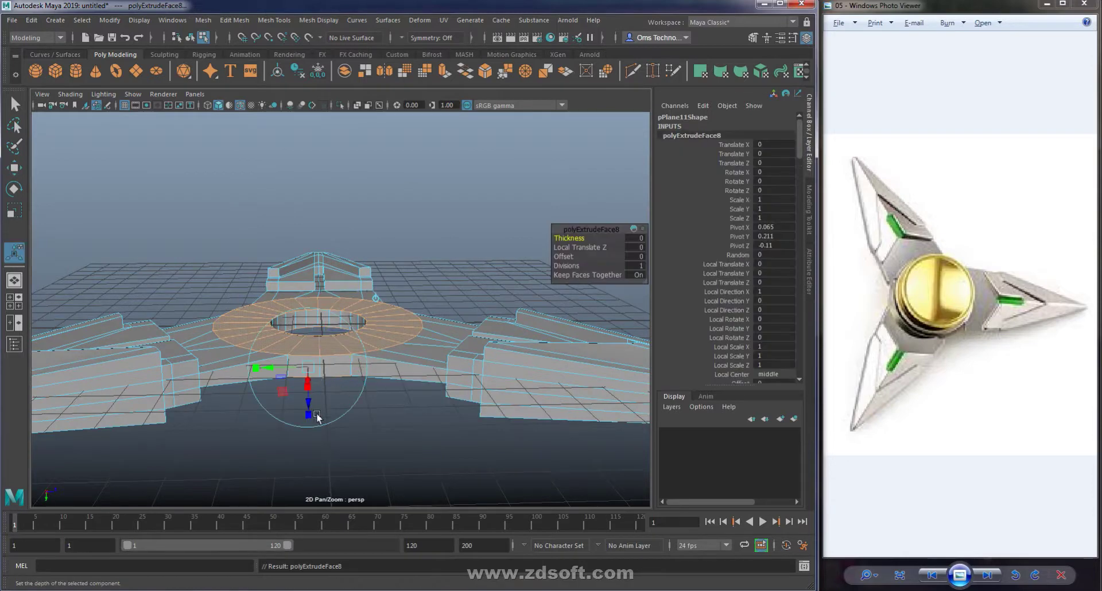
drag(308, 402, 316, 427)
key(w)
mouse_move(369, 381)
alt+mouse_down()
mouse_move(408, 396)
mouse_move(411, 432)
mouse_move(395, 403)
alt+mouse_up()
scroll(553, 224, down, 3)
click(552, 224)
mouse_move(552, 224)
alt+mouse_down()
mouse_move(371, 355)
mouse_move(371, 325)
mouse_move(370, 336)
alt+mouse_up()
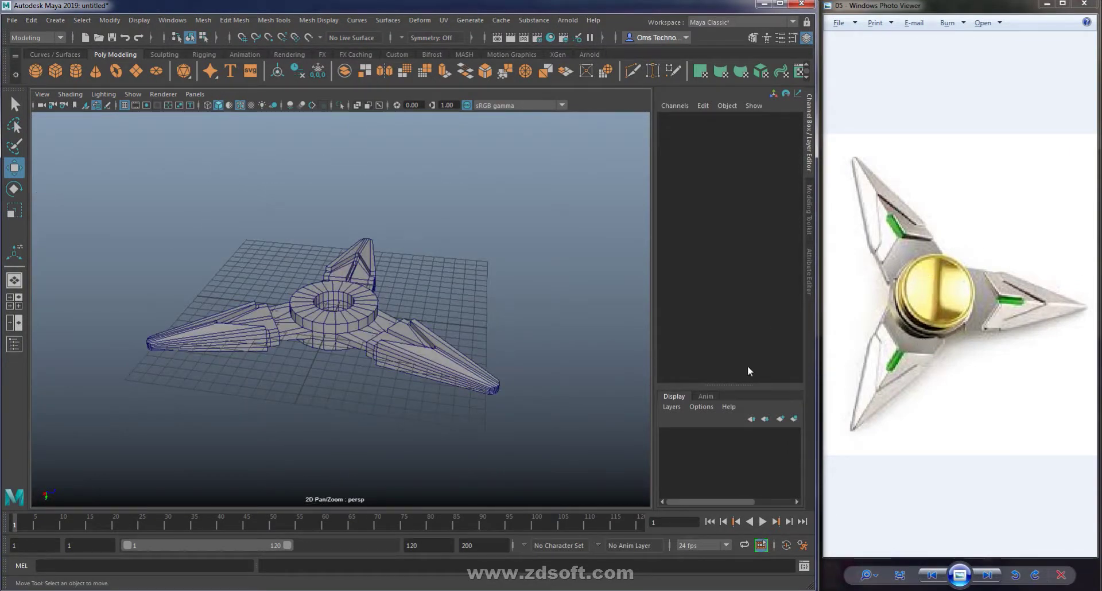
Select the centre hole's inner edge loop and convert it to a face loop.
alt+right_drag(313, 295, 428, 370)
alt+drag(428, 369, 409, 360)
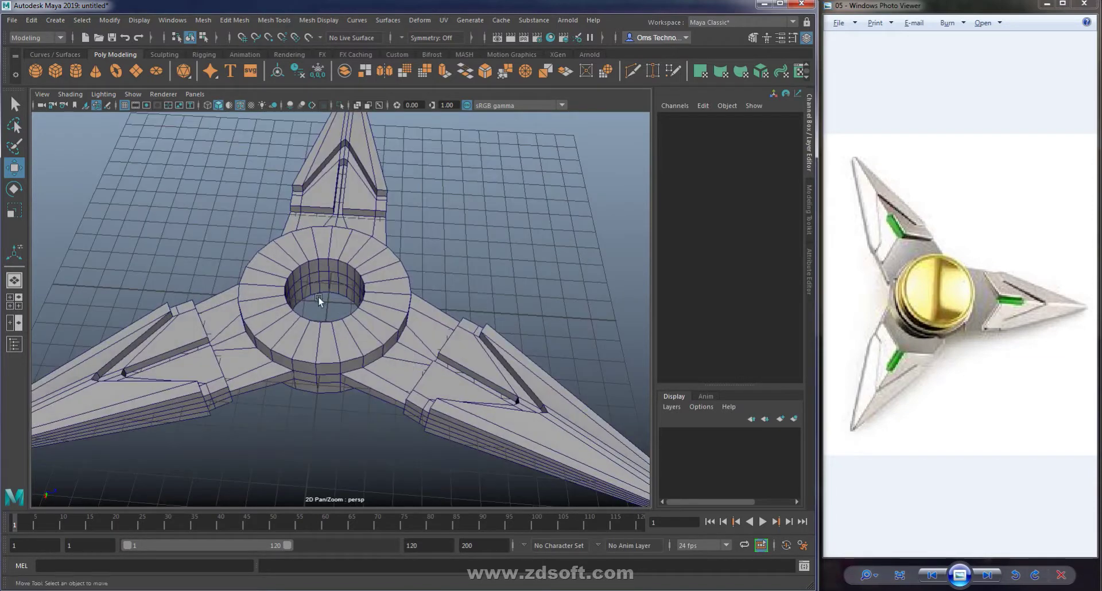
scroll(381, 316, up, 3)
scroll(233, 260, up, 3)
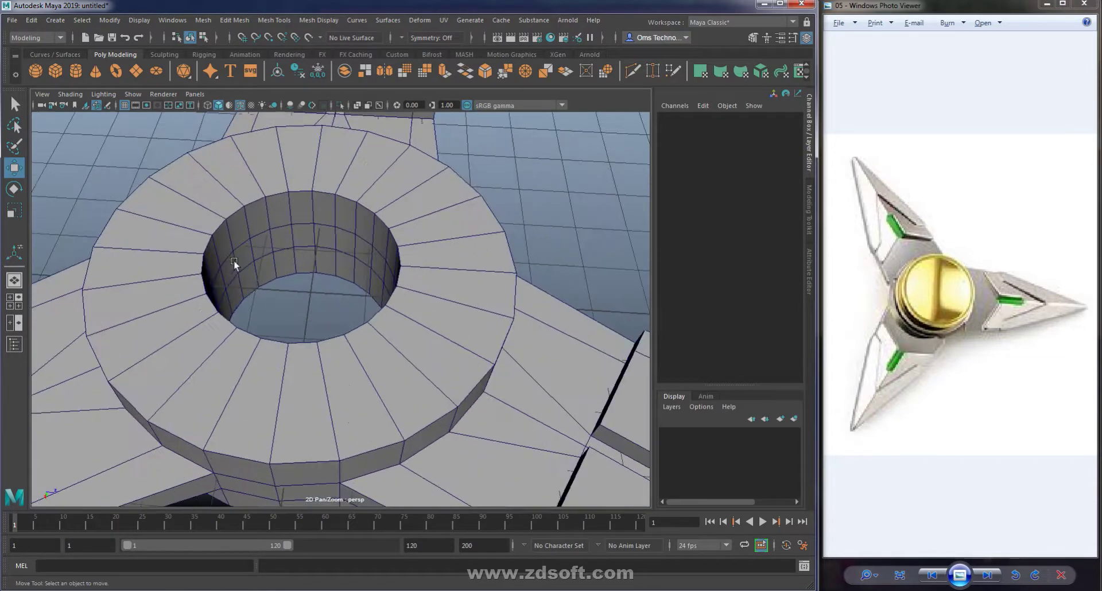
click(319, 243)
mouse_move(367, 240)
alt+mouse_down()
mouse_move(372, 215)
mouse_move(342, 275)
alt+mouse_up()
click(323, 289)
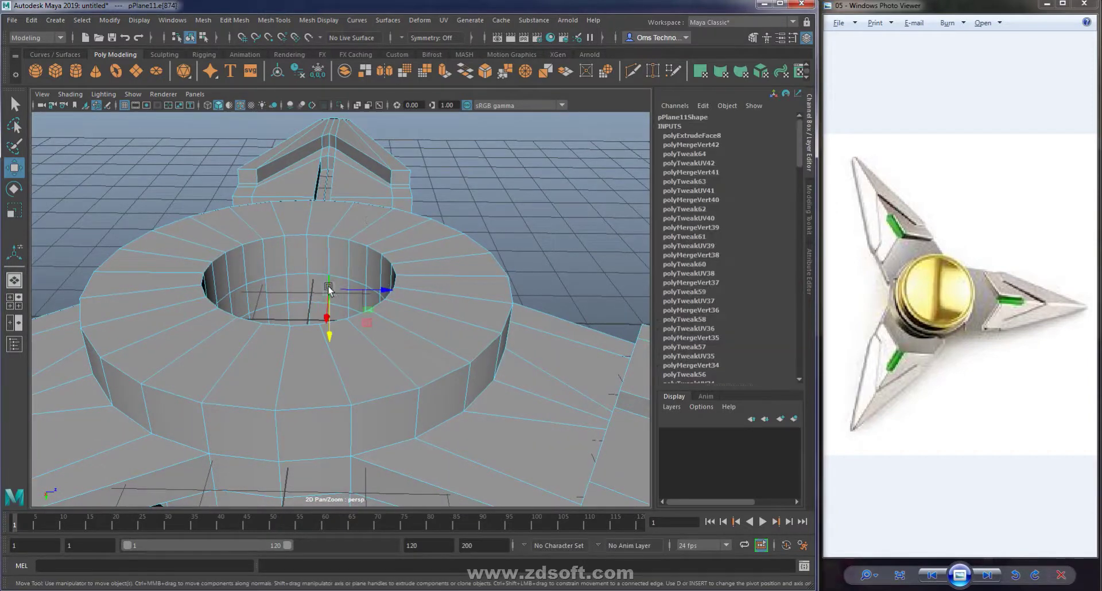
double_click(405, 273)
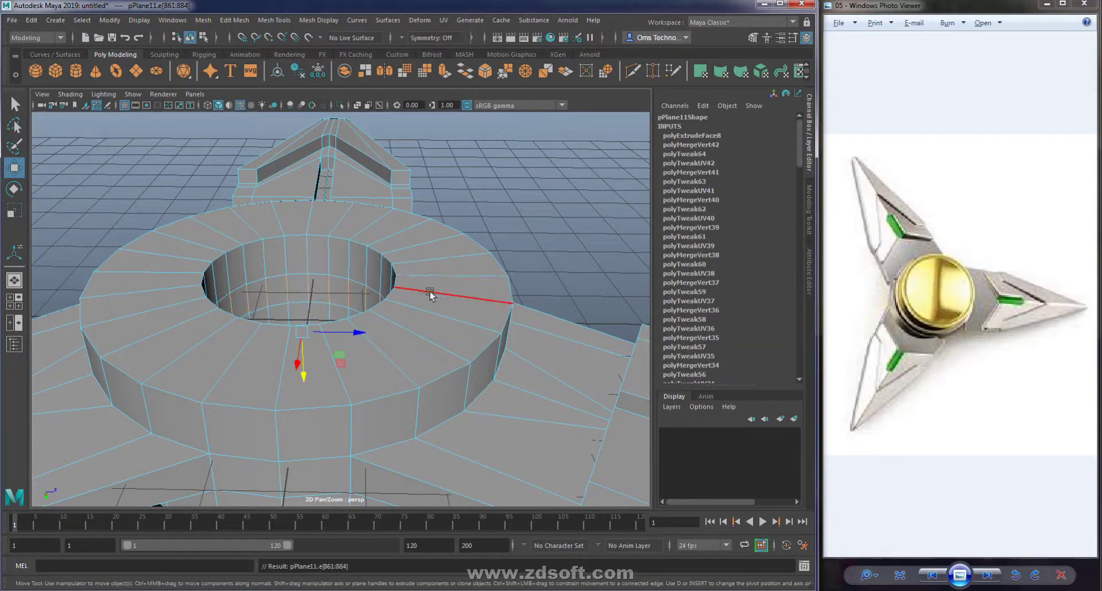
key(ctrl+F11)
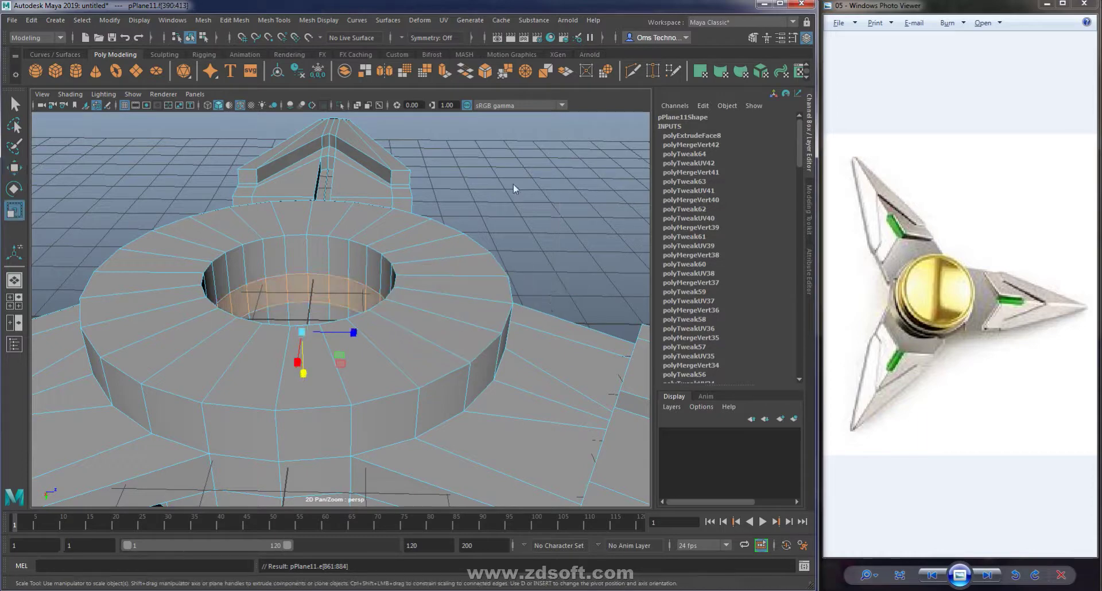
Scale the hole's face loop outward to widen the rim, then deselect and inspect the spinner.
key(r)
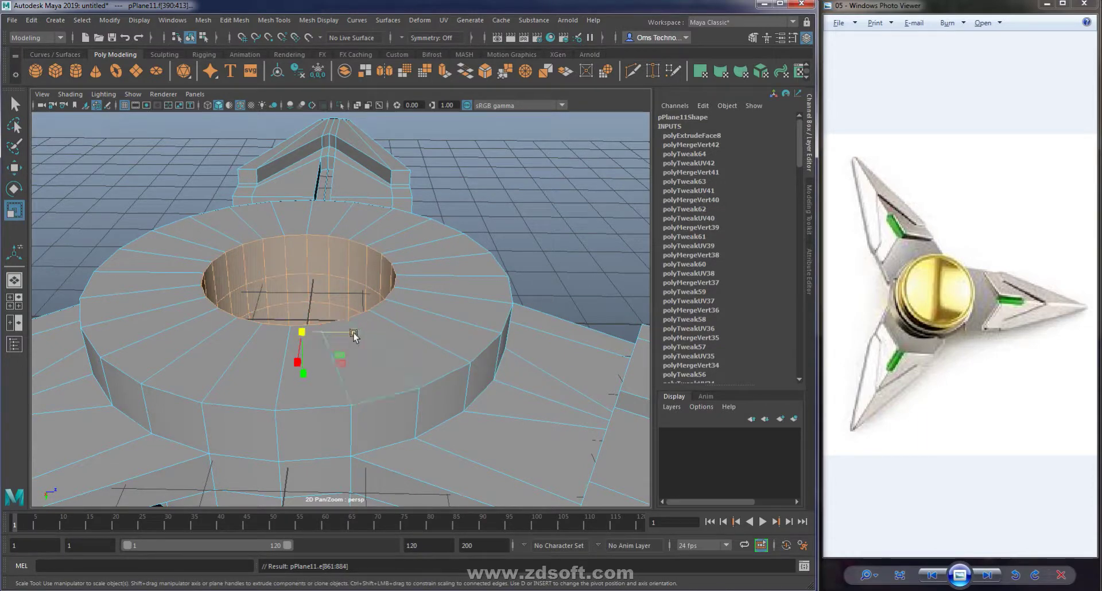
drag(353, 333, 382, 334)
drag(303, 373, 312, 398)
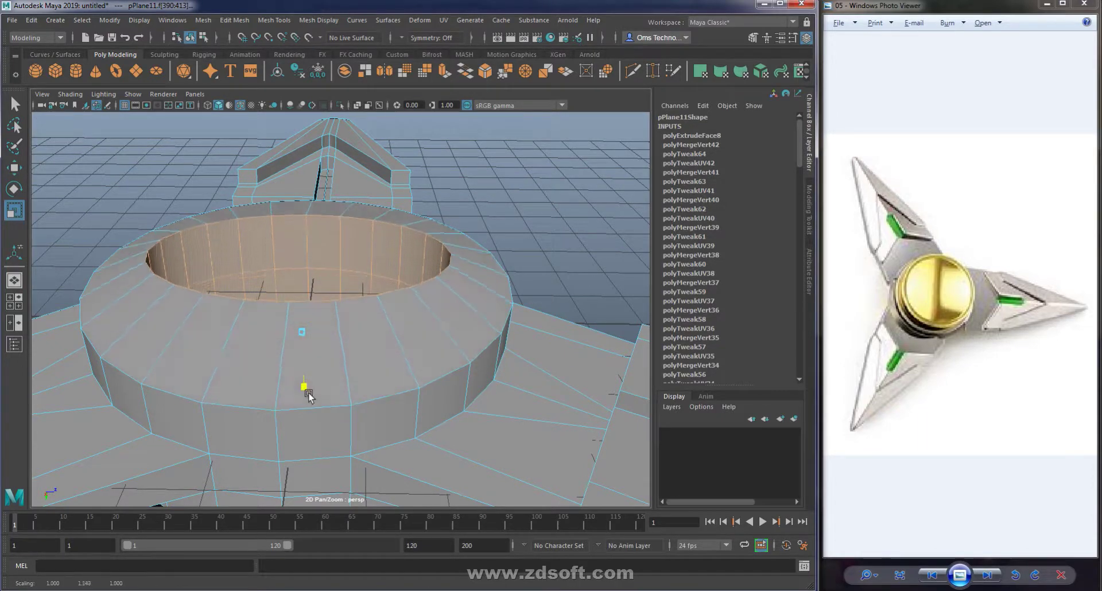
mouse_move(344, 356)
alt+mouse_down()
mouse_move(387, 361)
mouse_move(302, 308)
mouse_move(293, 339)
alt+mouse_up()
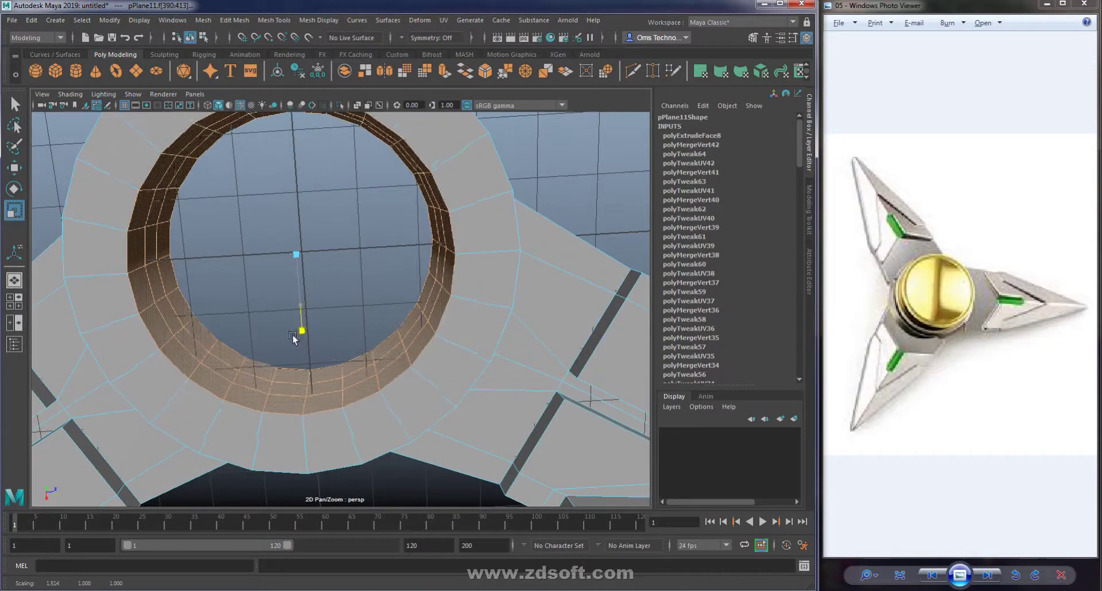
scroll(382, 287, down, 5)
mouse_move(384, 291)
alt+mouse_down()
mouse_move(372, 288)
mouse_move(412, 263)
alt+mouse_up()
key(w)
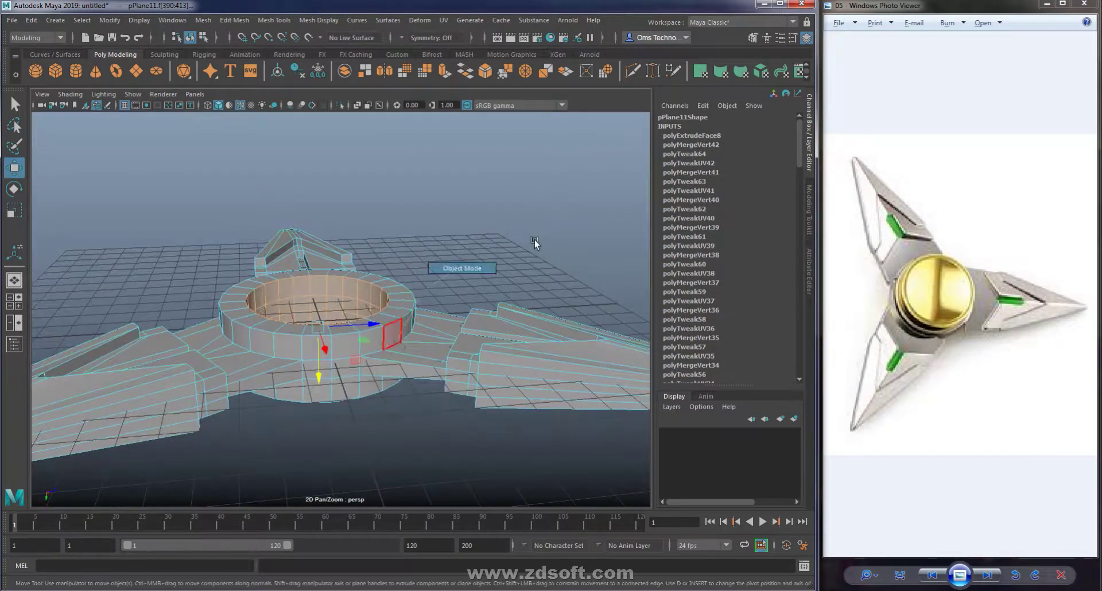
click(536, 241)
alt+drag(468, 310, 736, 336)
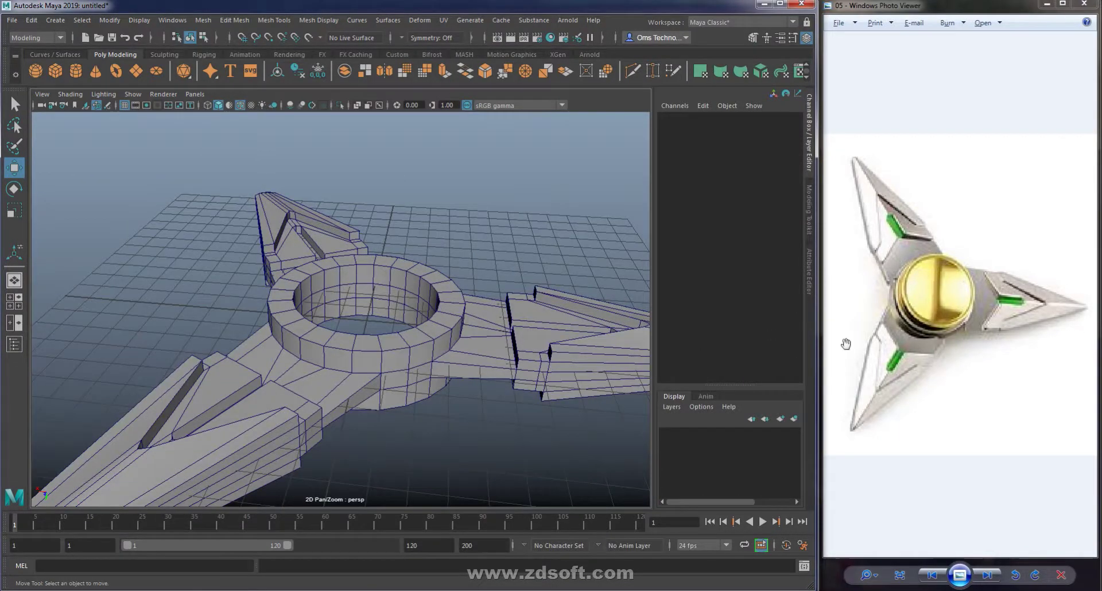
Turn on smooth mesh preview (3) for the spinner and inspect its rounded arms and hub.
alt+drag(367, 287, 362, 390)
scroll(356, 266, up, 3)
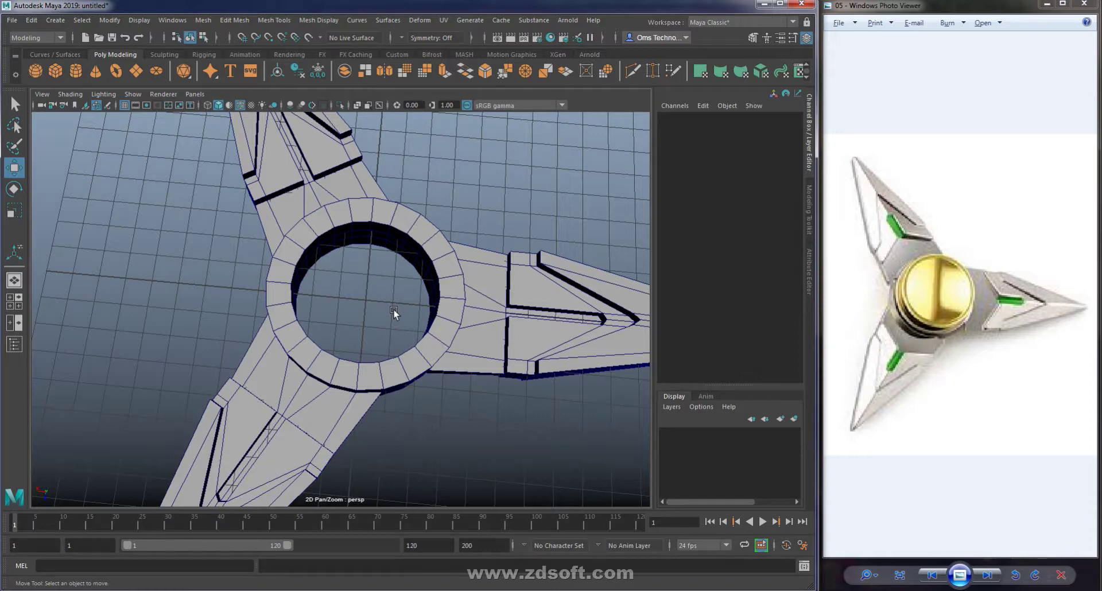
scroll(560, 419, down, 5)
scroll(494, 419, down, 5)
mouse_move(494, 419)
alt+mouse_down()
mouse_move(467, 349)
mouse_move(516, 425)
mouse_move(449, 400)
mouse_move(538, 416)
alt+mouse_up()
scroll(530, 436, up, 5)
click(464, 336)
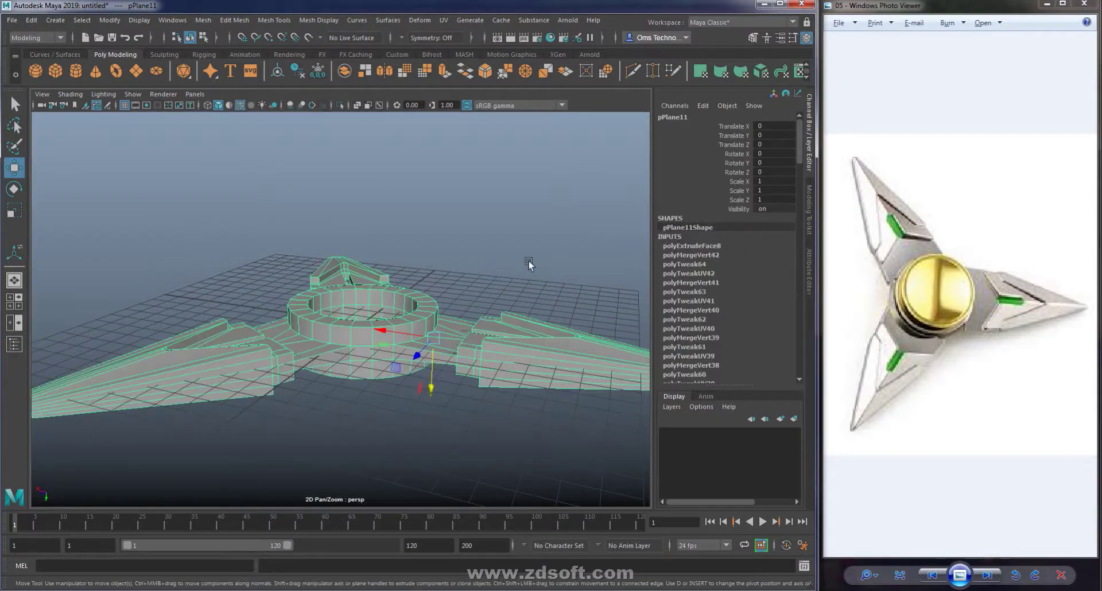
key(3)
mouse_move(523, 313)
alt+mouse_down()
mouse_move(516, 379)
mouse_move(523, 332)
mouse_move(485, 320)
mouse_move(430, 382)
mouse_move(419, 307)
mouse_move(344, 328)
alt+mouse_up()
scroll(604, 333, up, 3)
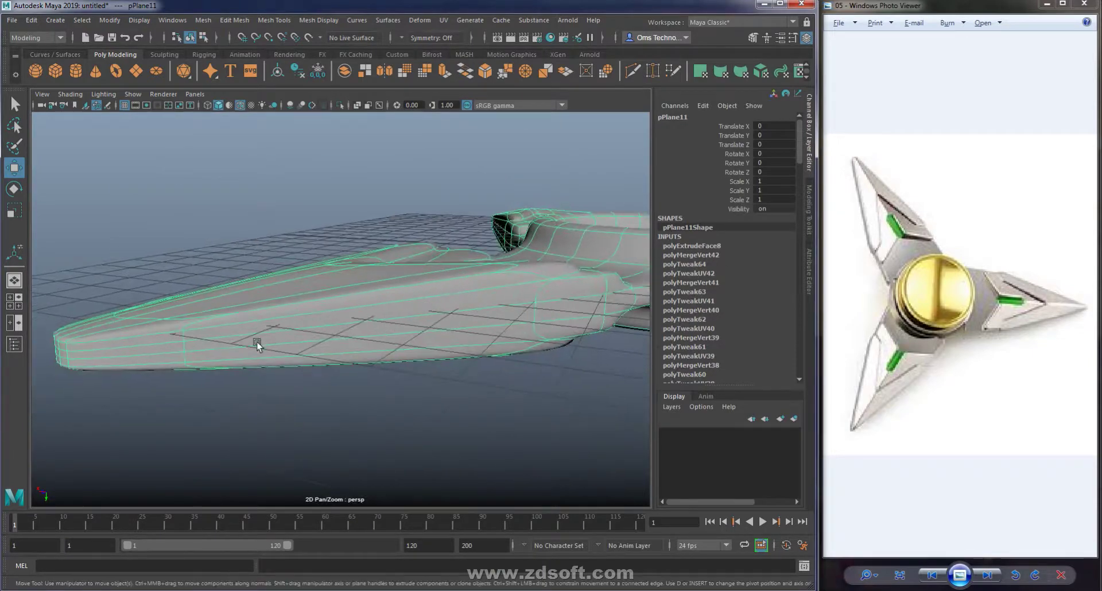
Return to low-poly display and insert supporting edge loops along the blade's upper edges.
key(1)
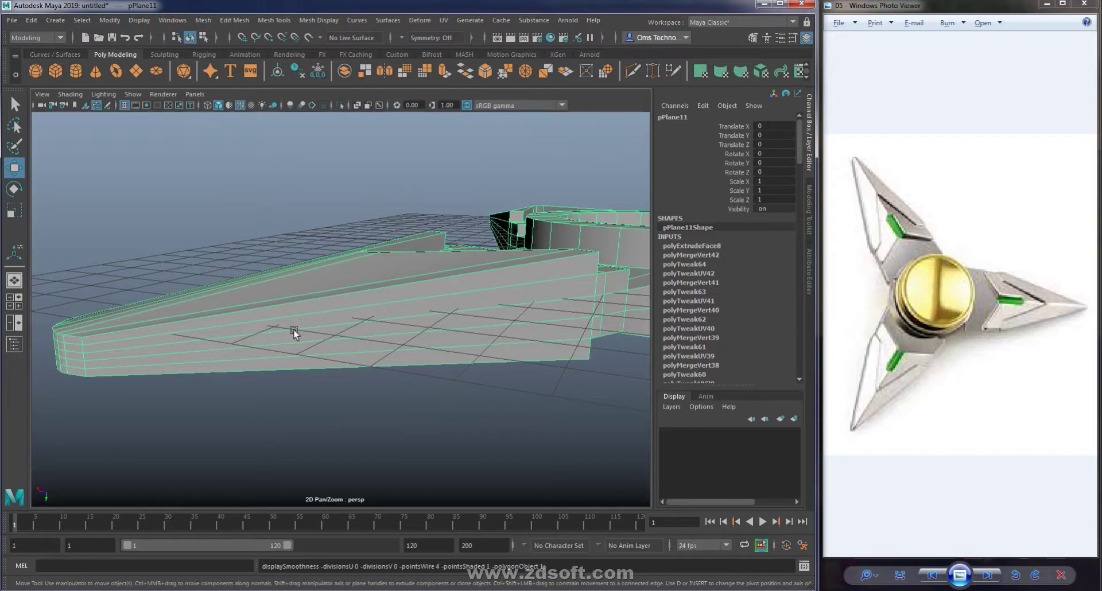
alt+drag(292, 330, 408, 335)
mouse_move(364, 274)
alt+mouse_down()
mouse_move(413, 345)
mouse_move(357, 377)
mouse_move(430, 344)
mouse_move(457, 360)
mouse_move(376, 386)
mouse_move(229, 373)
mouse_move(633, 483)
mouse_move(546, 419)
alt+mouse_up()
shift+right_drag(486, 285, 394, 324)
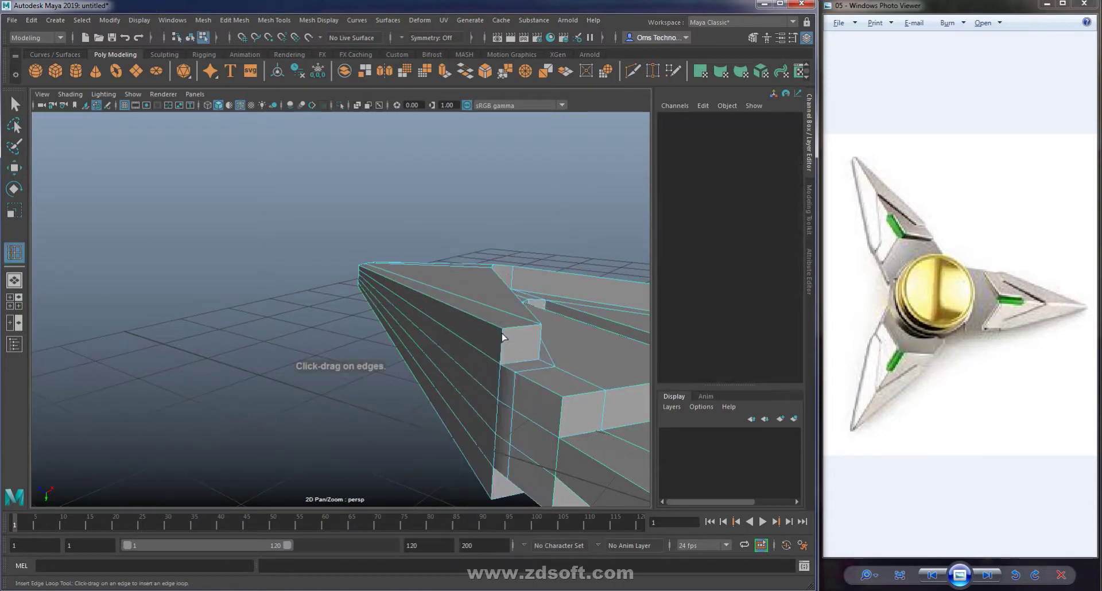
drag(503, 338, 502, 333)
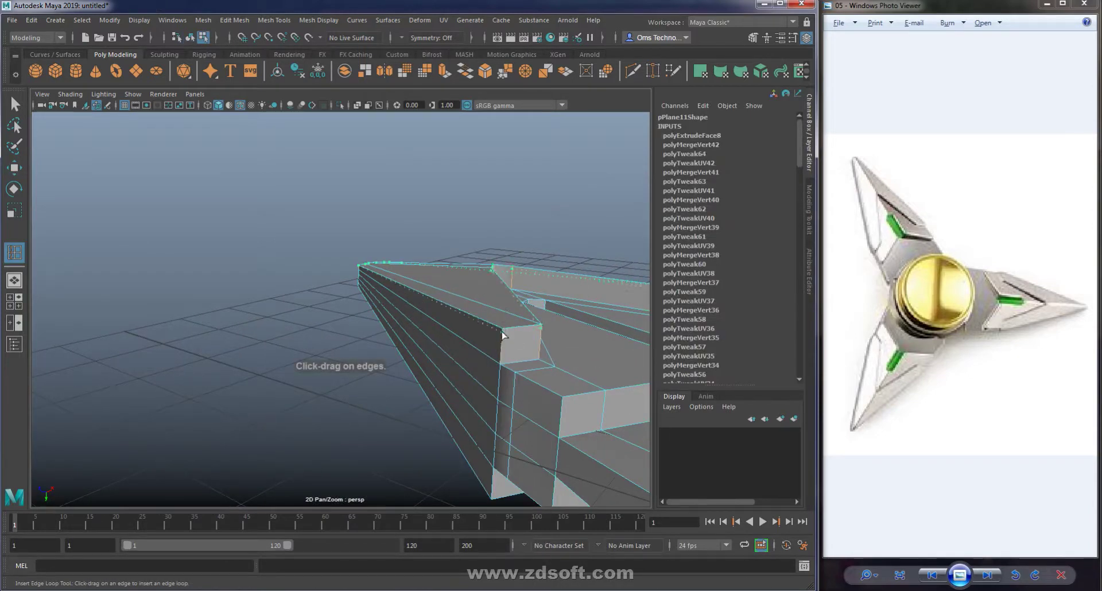
drag(503, 336, 504, 356)
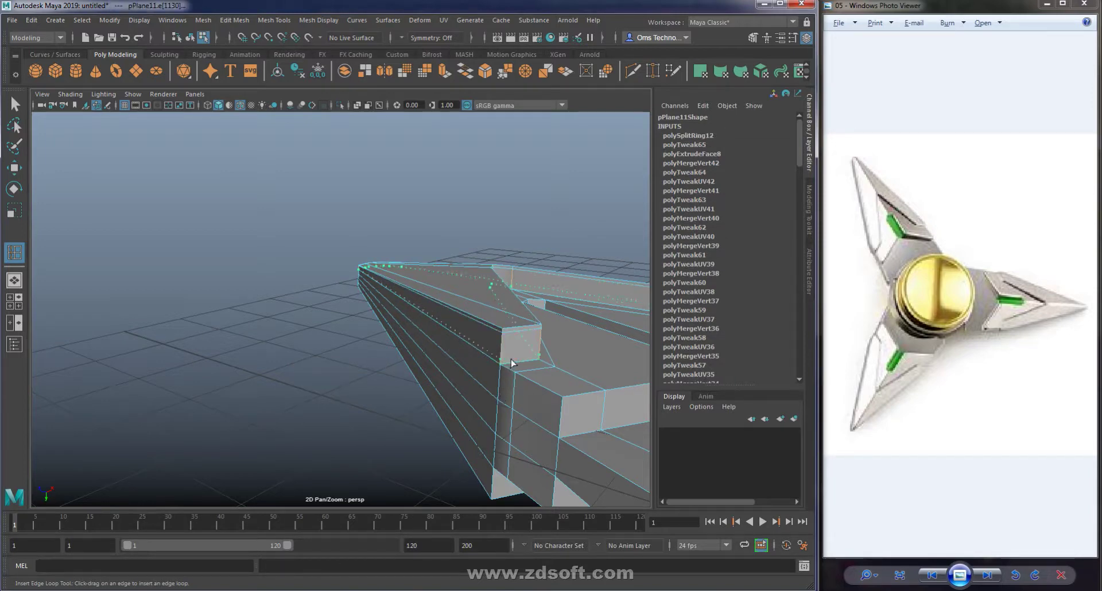
drag(511, 362, 511, 363)
alt+middle_drag(529, 411, 458, 392)
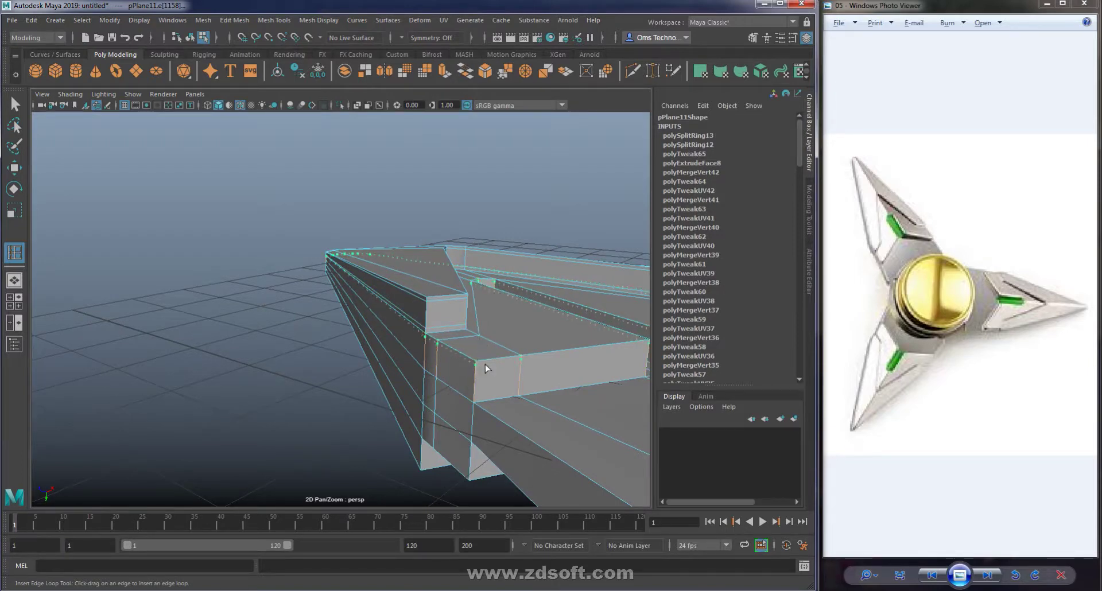
click(485, 368)
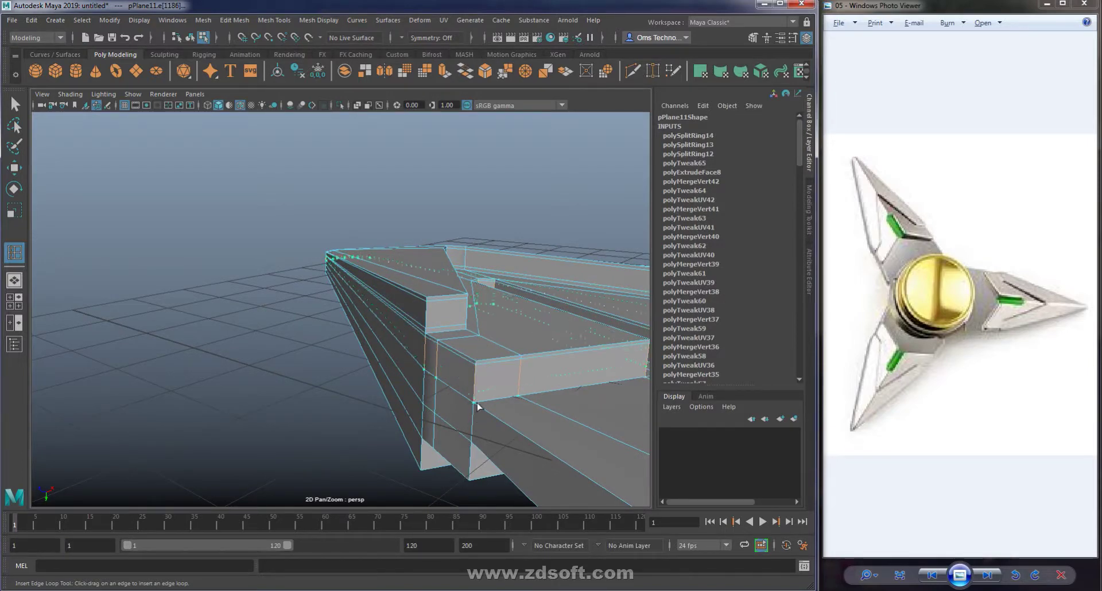
click(483, 402)
Add more supporting edge loops down the blade to its bottom edge, reaching polySplitRing21.
mouse_move(485, 402)
alt+mouse_down()
mouse_move(520, 361)
mouse_move(482, 307)
mouse_move(484, 280)
alt+mouse_up()
drag(426, 247, 426, 247)
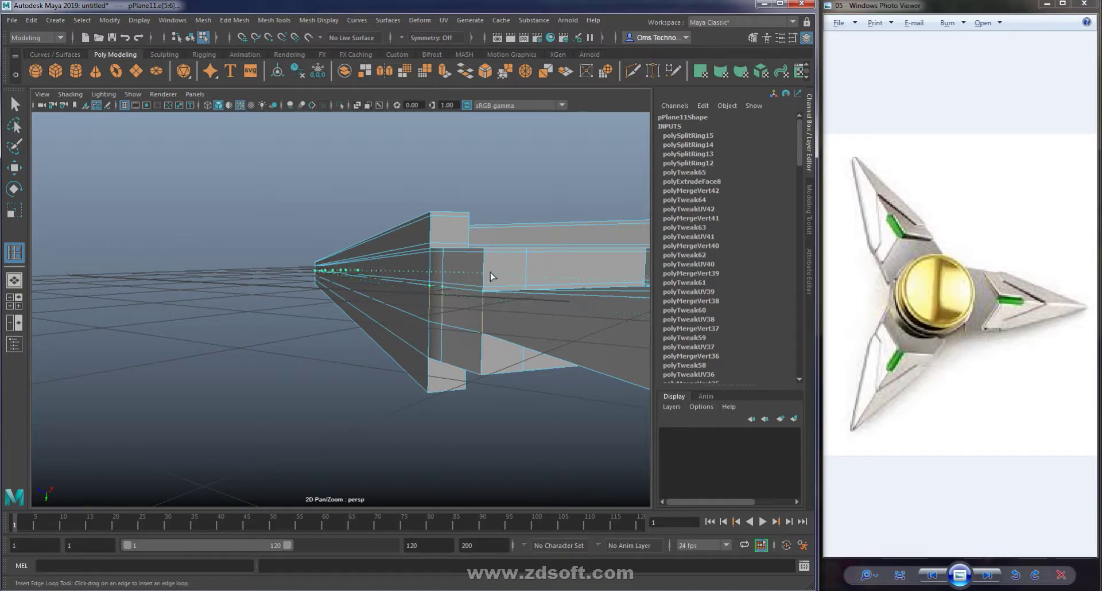
drag(483, 297, 485, 318)
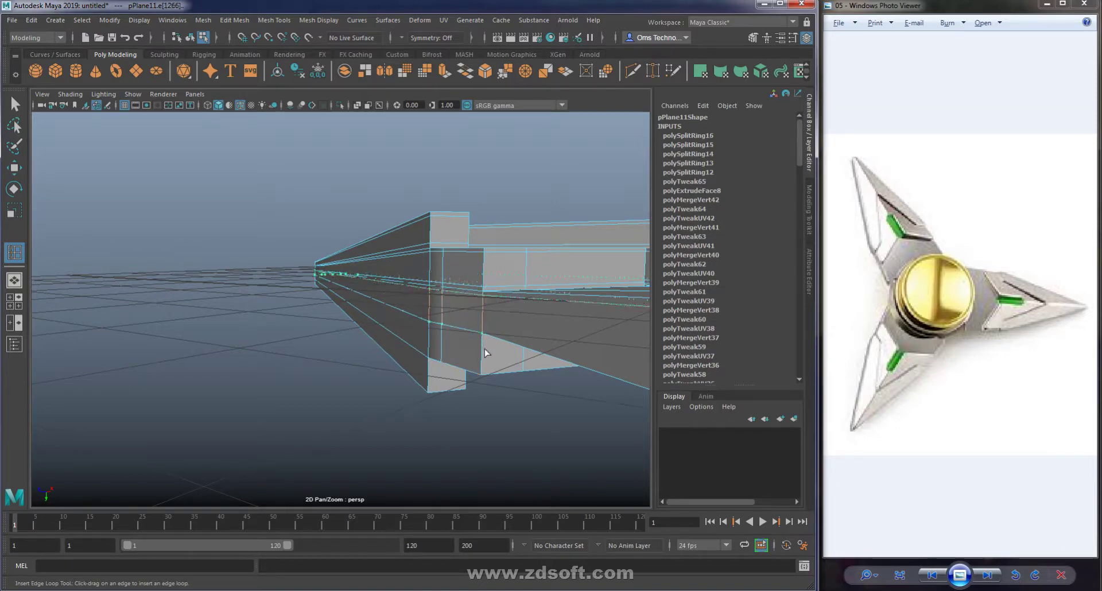
click(481, 330)
mouse_move(481, 330)
alt+mouse_down()
mouse_move(524, 320)
mouse_move(475, 300)
alt+mouse_up()
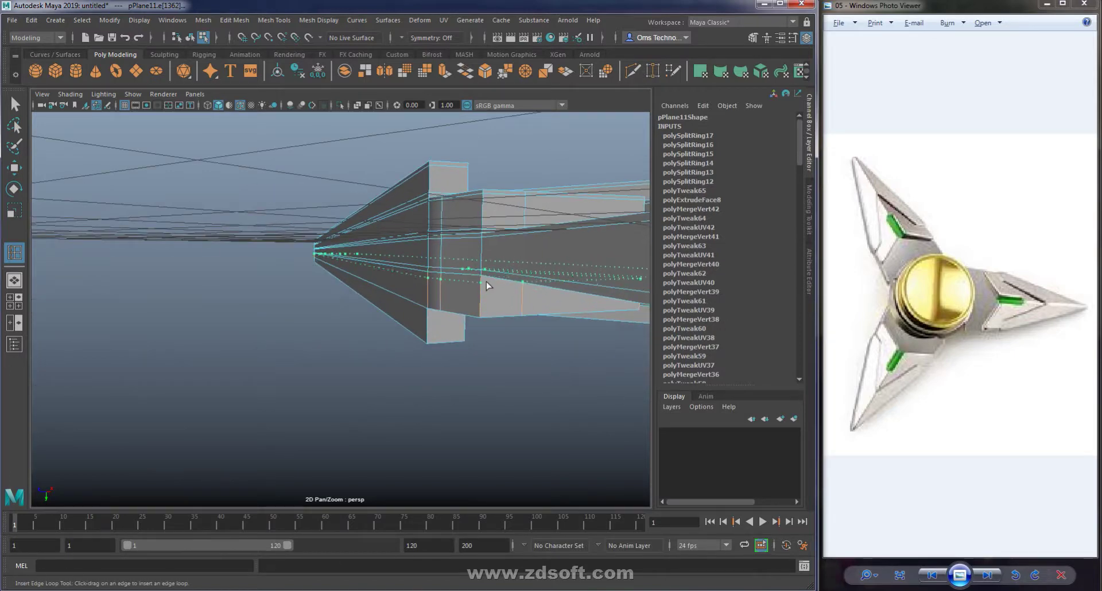
mouse_move(485, 285)
mouse_down()
mouse_move(485, 298)
mouse_move(379, 338)
mouse_up()
click(481, 314)
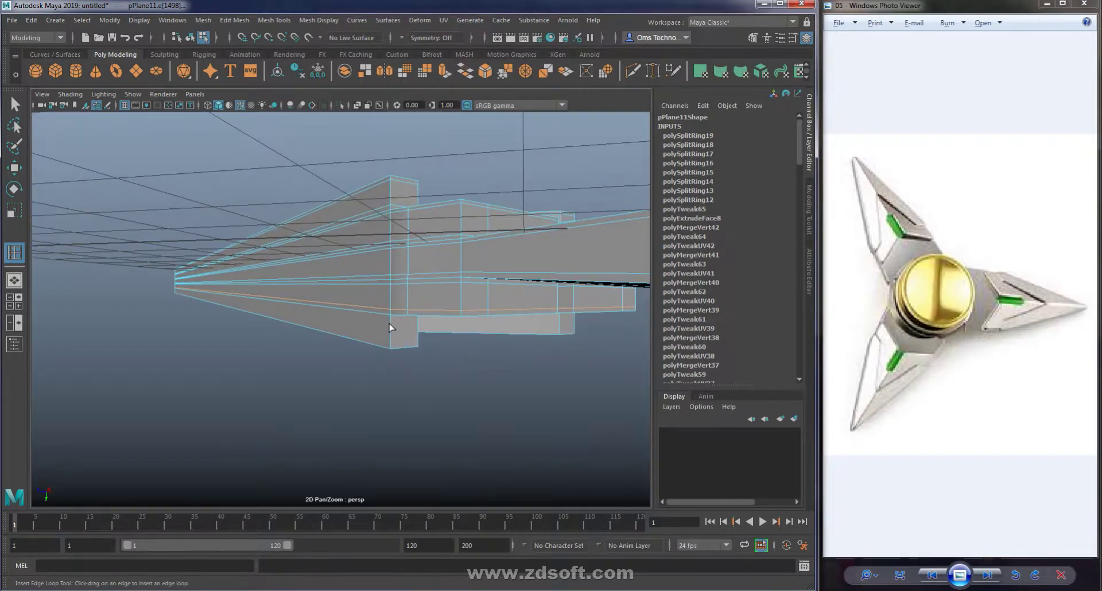
mouse_move(389, 319)
mouse_down()
mouse_move(395, 336)
mouse_move(641, 384)
mouse_move(511, 351)
mouse_up()
mouse_move(390, 329)
mouse_down()
mouse_move(396, 319)
mouse_move(395, 345)
mouse_up()
alt+drag(468, 274, 544, 320)
Exit the loop tool and switch the spinner to smooth mesh preview.
key(w)
click(465, 255)
key(3)
key(F8)
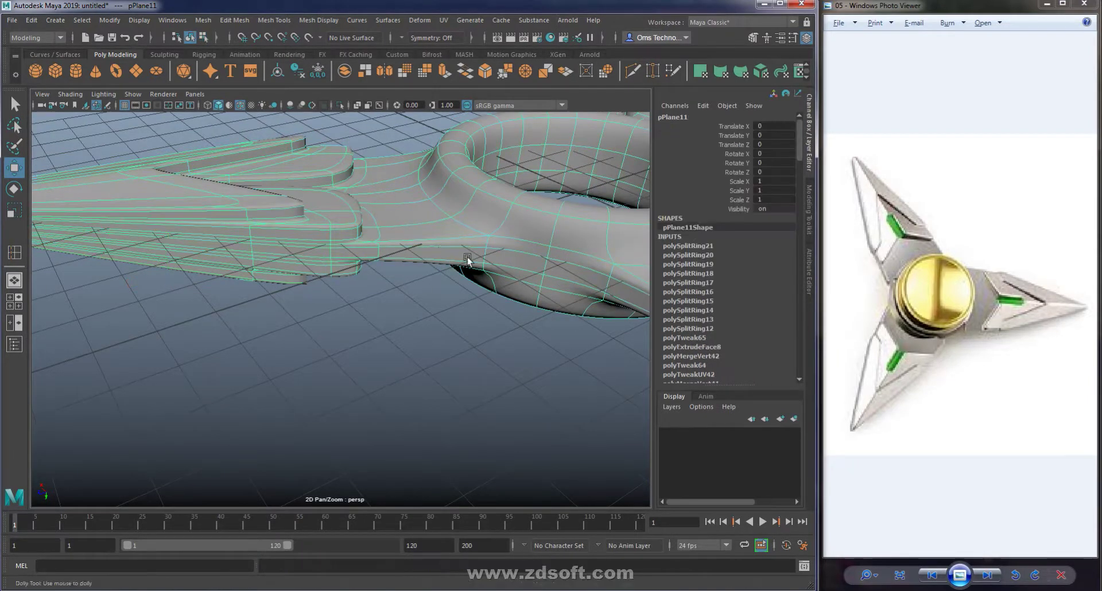
alt+drag(467, 261, 256, 316)
click(320, 183)
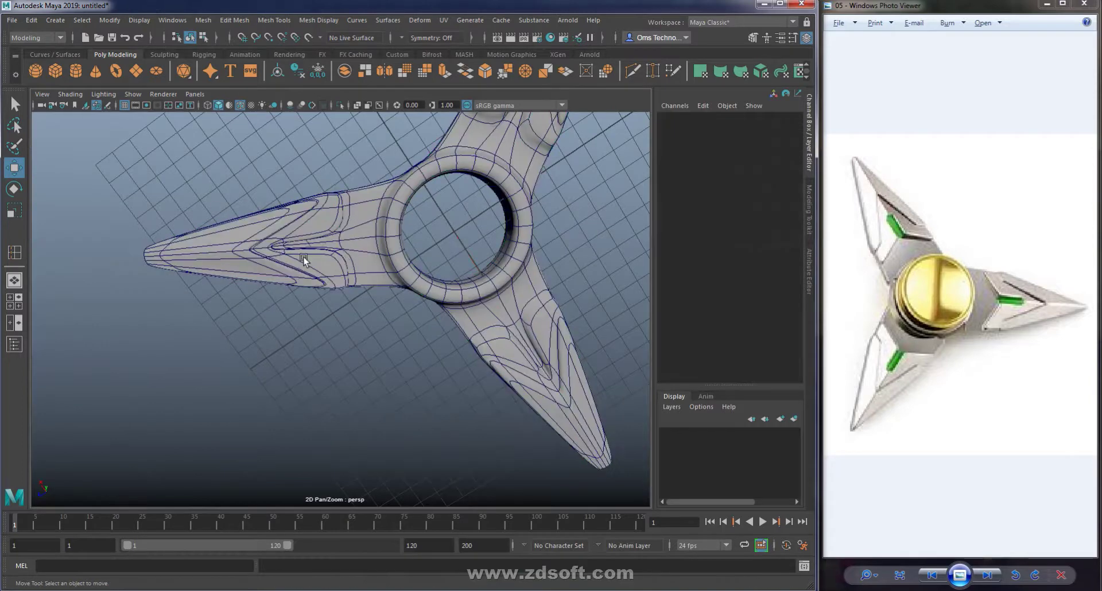
Turn off Wireframe on Shaded and inspect a sharpened blade up close.
click(70, 94)
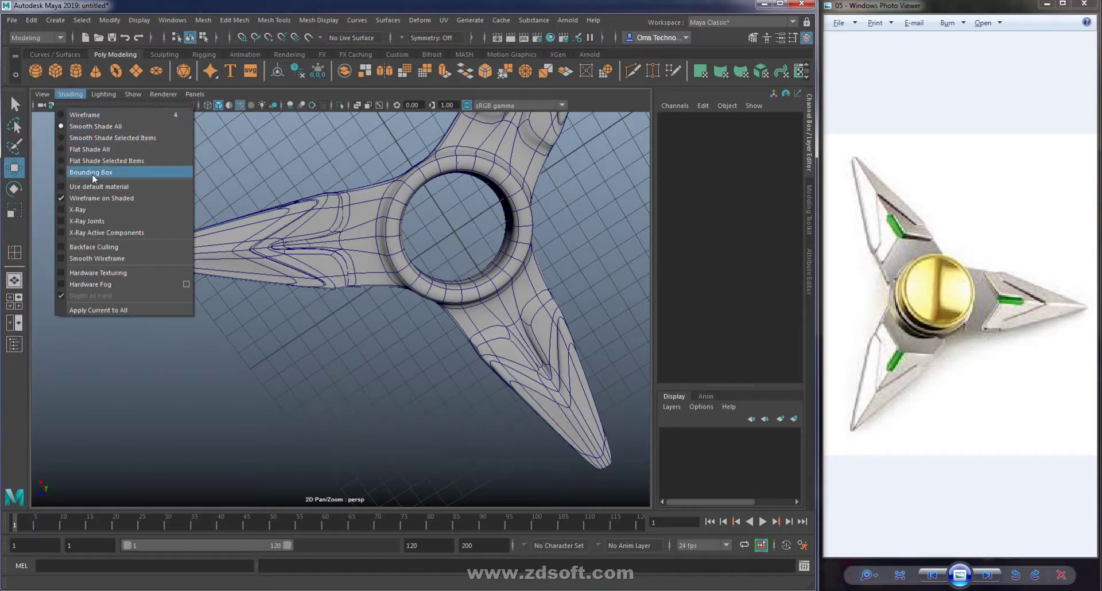
click(98, 199)
mouse_move(195, 257)
alt+mouse_down()
mouse_move(214, 290)
mouse_move(199, 283)
mouse_move(249, 291)
mouse_move(278, 316)
mouse_move(275, 294)
alt+mouse_up()
alt+right_drag(274, 295, 454, 377)
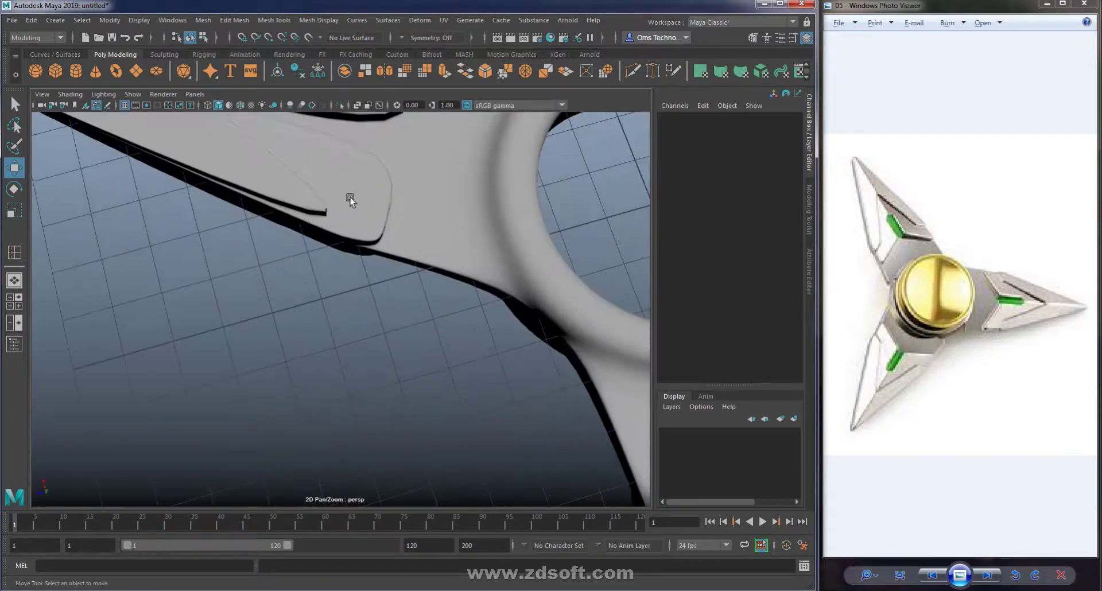
mouse_move(354, 235)
alt+mouse_down()
mouse_move(369, 342)
mouse_move(393, 308)
mouse_move(320, 281)
mouse_move(295, 236)
alt+mouse_up()
click(320, 281)
shift+right_drag(258, 157, 133, 208)
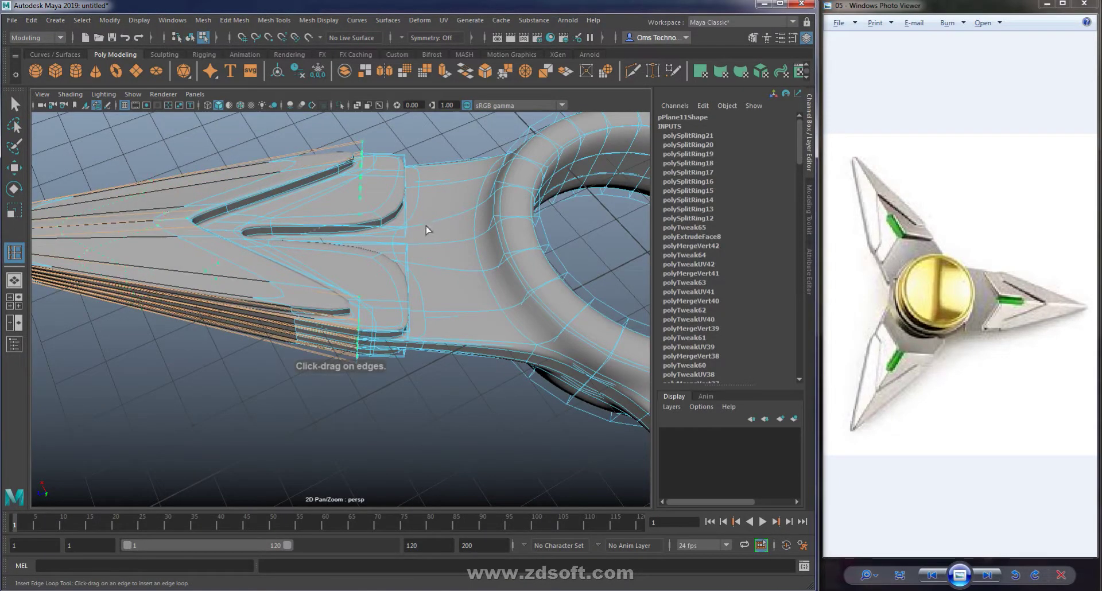
mouse_move(359, 198)
mouse_down()
mouse_move(346, 283)
mouse_move(396, 202)
mouse_up()
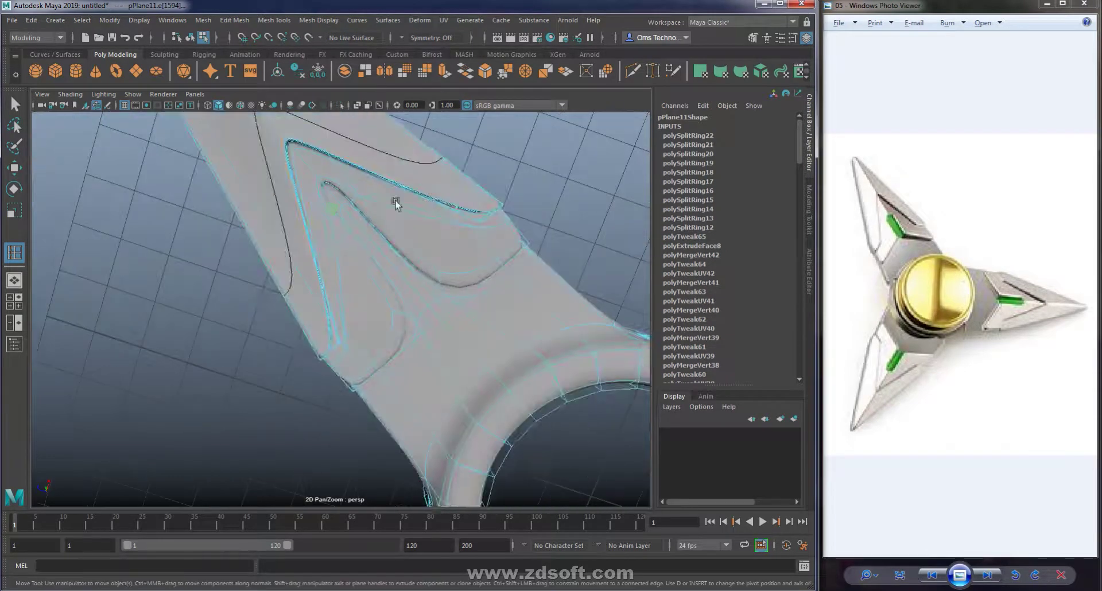
key(w)
click(526, 201)
mouse_move(526, 201)
alt+mouse_down()
mouse_move(480, 278)
mouse_move(428, 302)
mouse_move(419, 266)
mouse_move(396, 315)
mouse_move(438, 344)
mouse_move(347, 322)
mouse_move(449, 320)
mouse_move(507, 300)
mouse_move(494, 322)
alt+mouse_up()
click(338, 301)
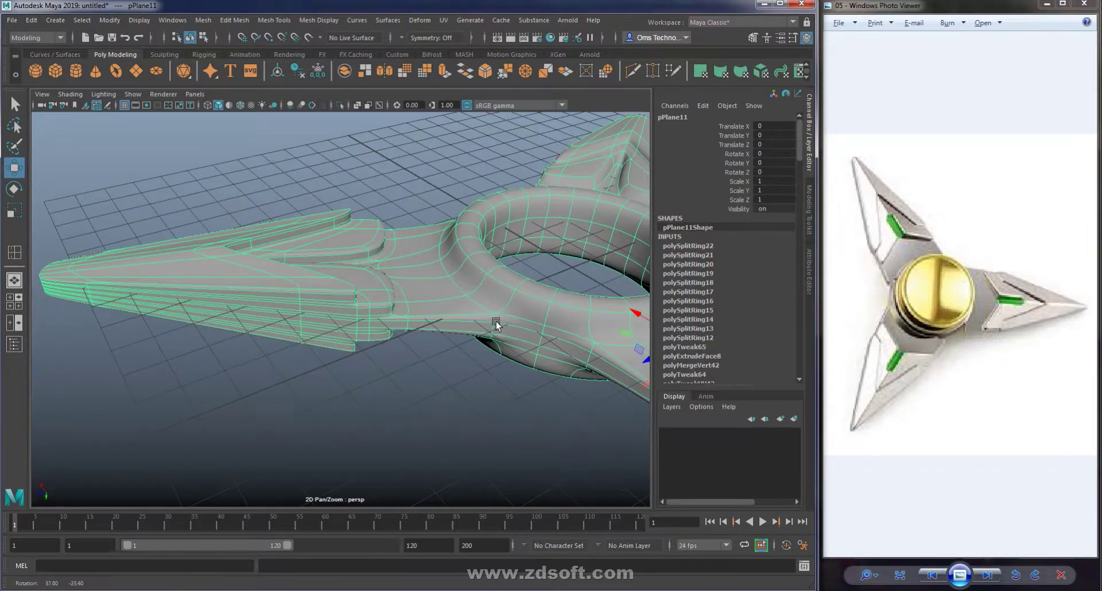
alt+right_drag(494, 322, 153, 263)
mouse_move(284, 312)
alt+mouse_down()
mouse_move(363, 346)
mouse_move(392, 328)
mouse_move(329, 413)
mouse_move(323, 405)
alt+mouse_up()
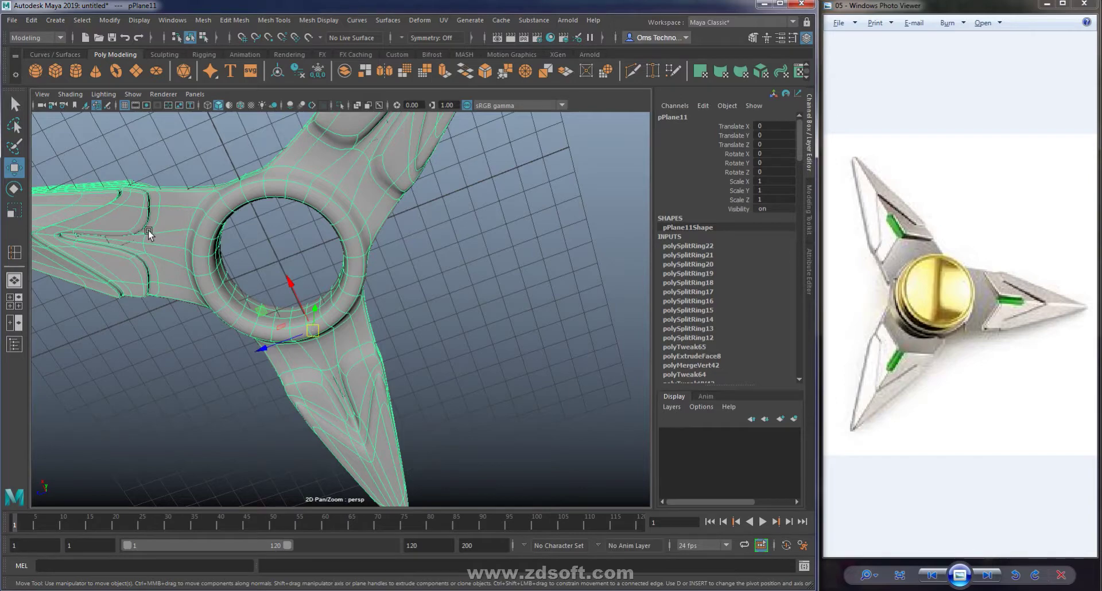
alt+drag(148, 232, 369, 204)
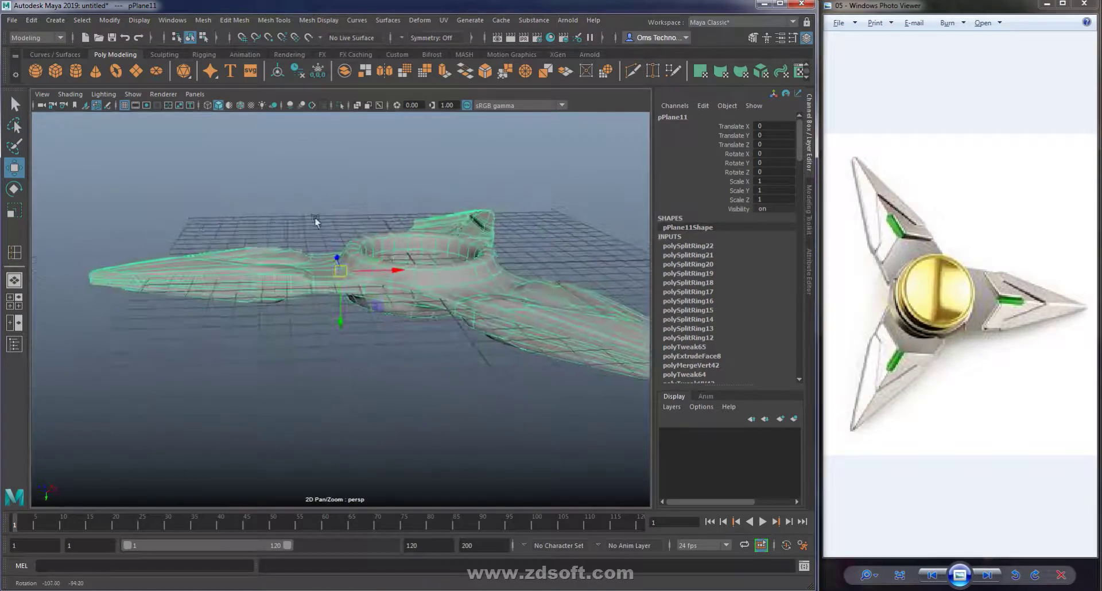
alt+right_drag(369, 204, 440, 374)
mouse_move(441, 374)
alt+mouse_down()
mouse_move(364, 361)
mouse_move(287, 302)
mouse_move(465, 330)
mouse_move(426, 330)
alt+mouse_up()
key(1)
Insert supporting edge loops along the blade step and the raised block's edges.
shift+right_drag(419, 247, 326, 272)
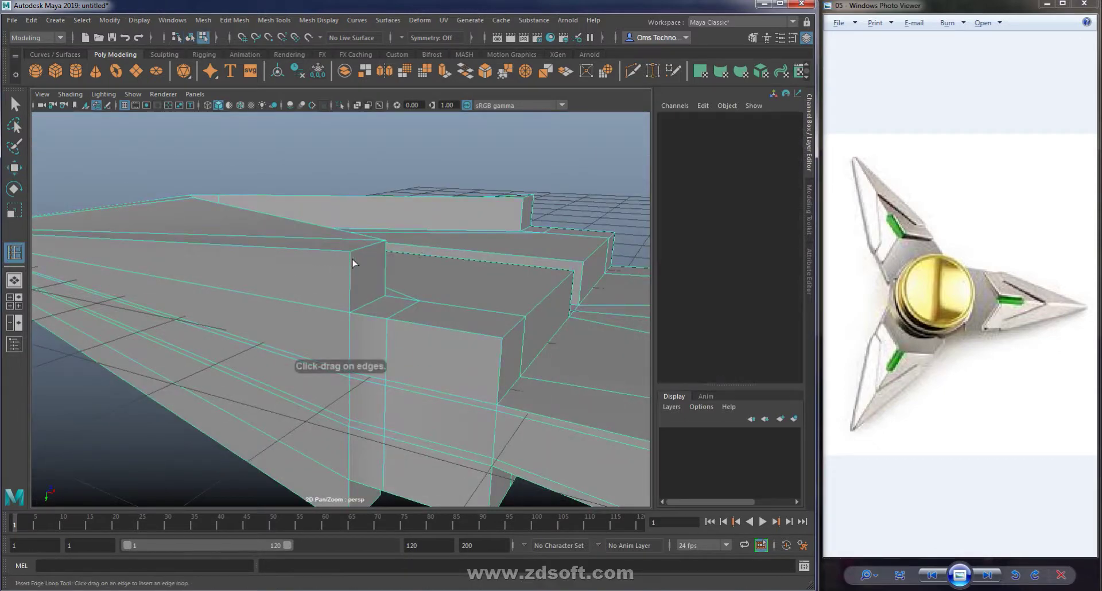
click(352, 262)
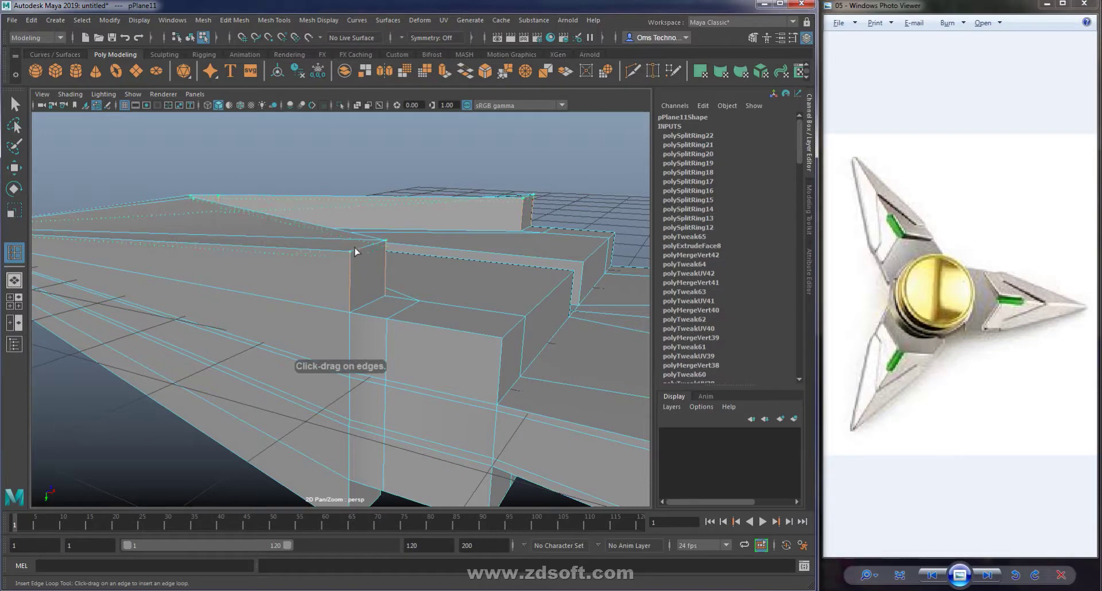
drag(357, 260, 349, 298)
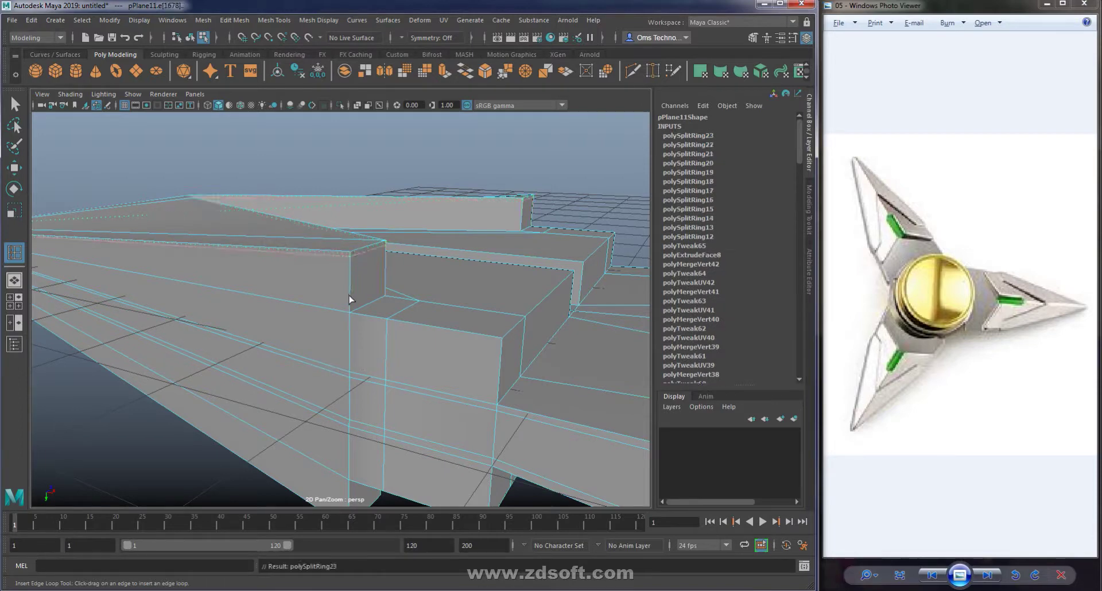
click(349, 312)
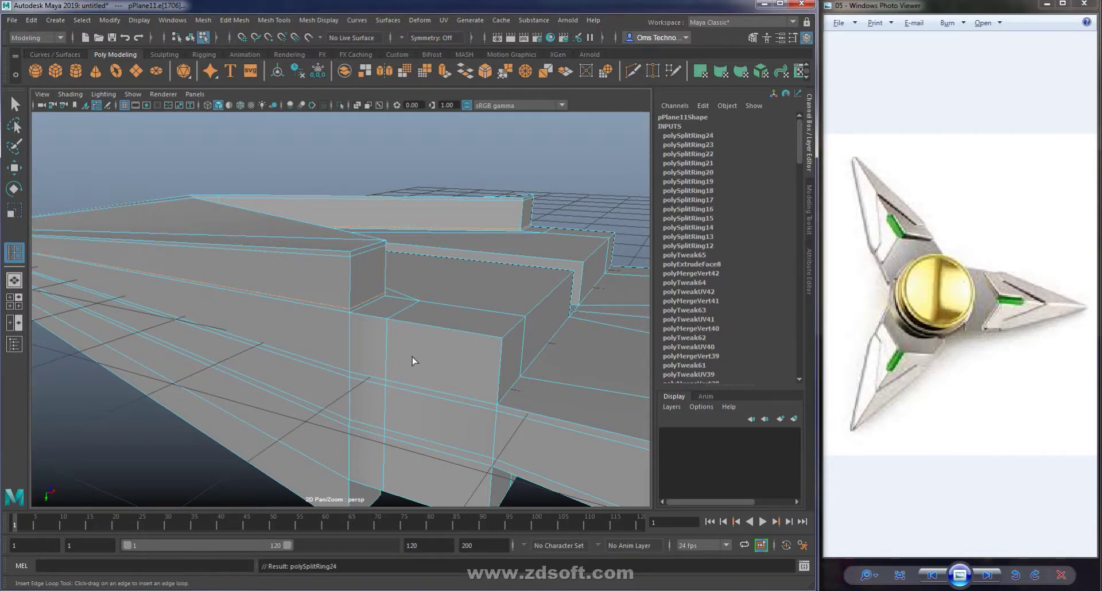
alt+middle_drag(511, 361, 470, 279)
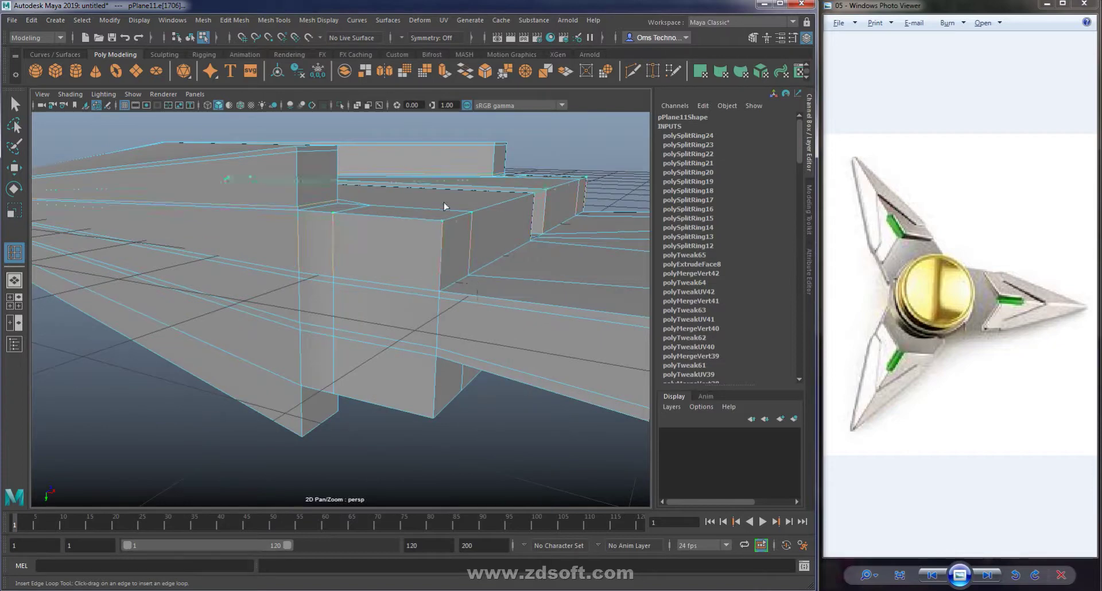
drag(441, 230, 443, 310)
mouse_move(457, 361)
alt+middle_down()
mouse_move(428, 260)
mouse_move(391, 204)
alt+middle_up()
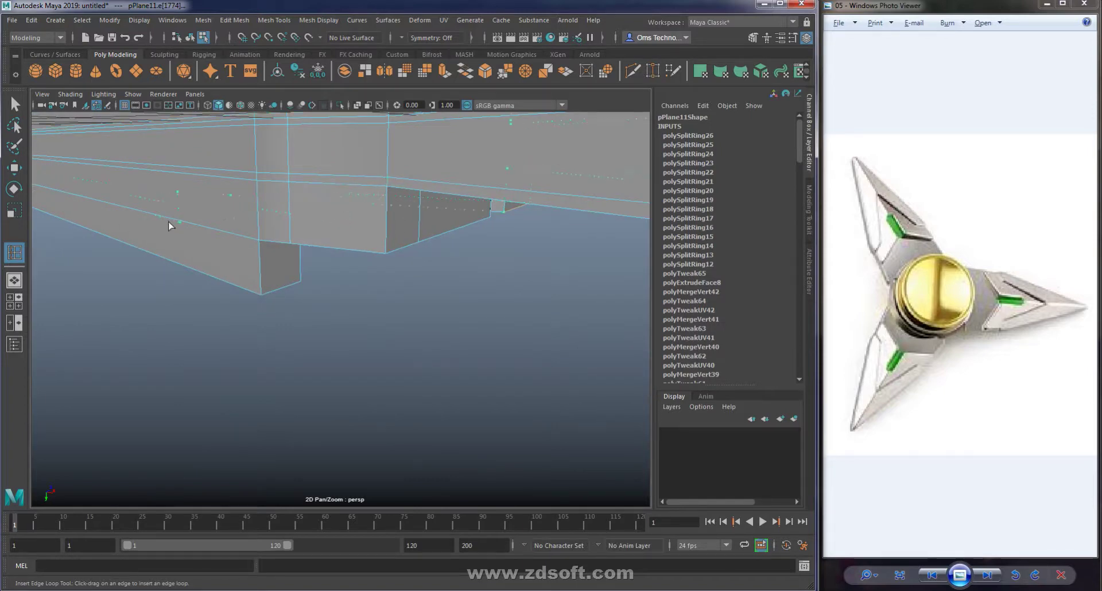
Add supporting edge loops under the blade, near its lower edge and beside the ridge.
click(389, 196)
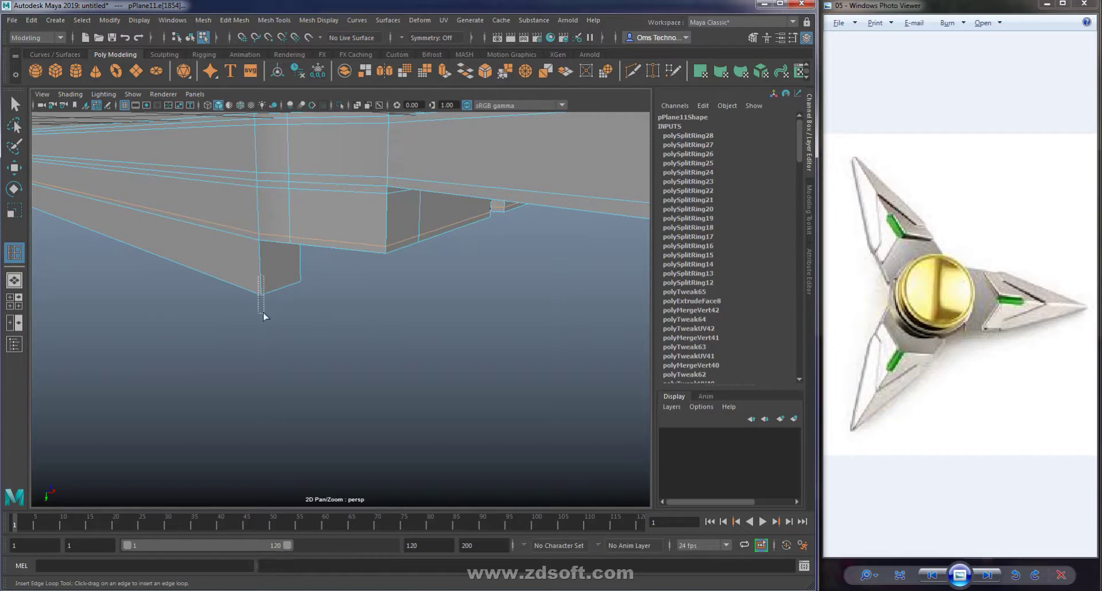
click(257, 276)
click(266, 290)
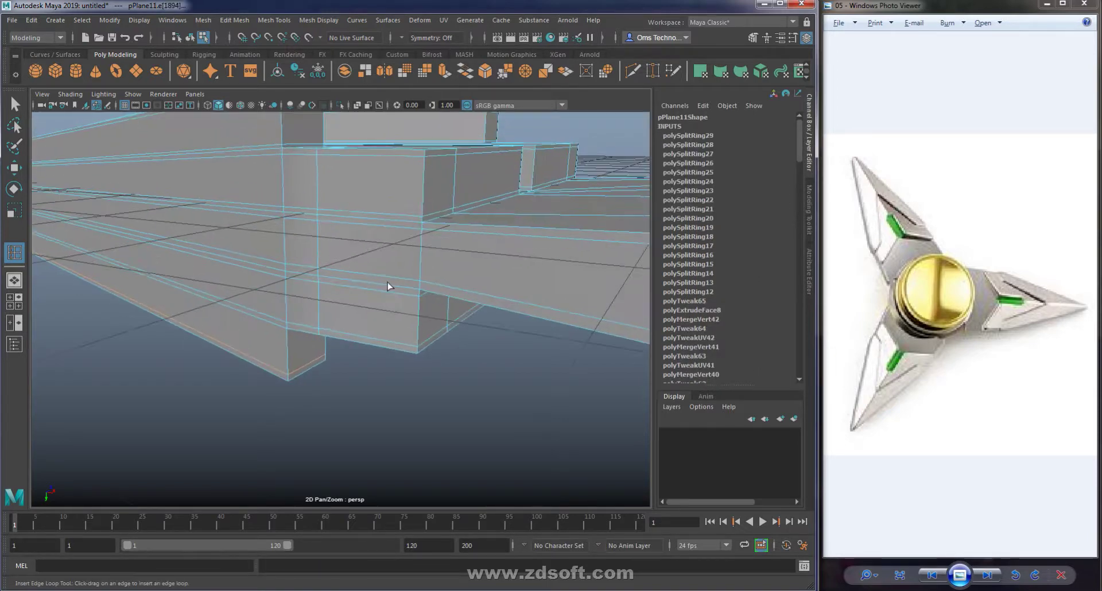
scroll(448, 315, up, 3)
alt+drag(315, 182, 328, 298)
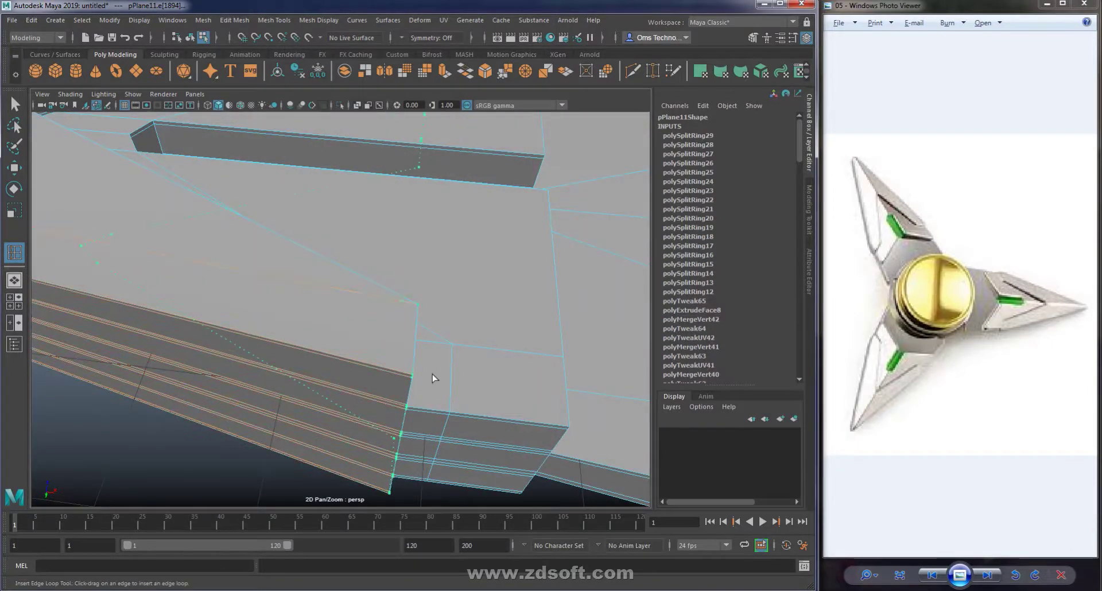
click(406, 372)
scroll(330, 286, down, 2)
mouse_move(330, 285)
alt+mouse_down()
mouse_move(444, 323)
mouse_move(239, 332)
mouse_move(323, 291)
mouse_move(305, 298)
mouse_move(374, 305)
mouse_move(381, 323)
mouse_move(232, 281)
mouse_move(452, 330)
mouse_move(368, 269)
alt+mouse_up()
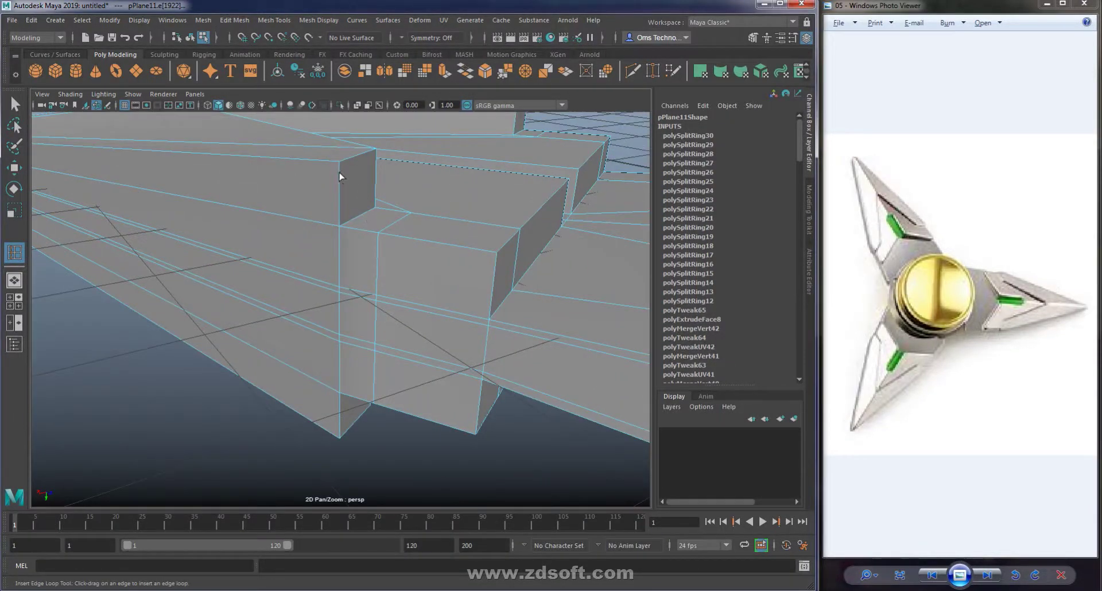
Add further loops along the block, ridge side and blade corners, reaching polySplitRing39.
drag(339, 169, 342, 227)
alt+drag(418, 337, 413, 315)
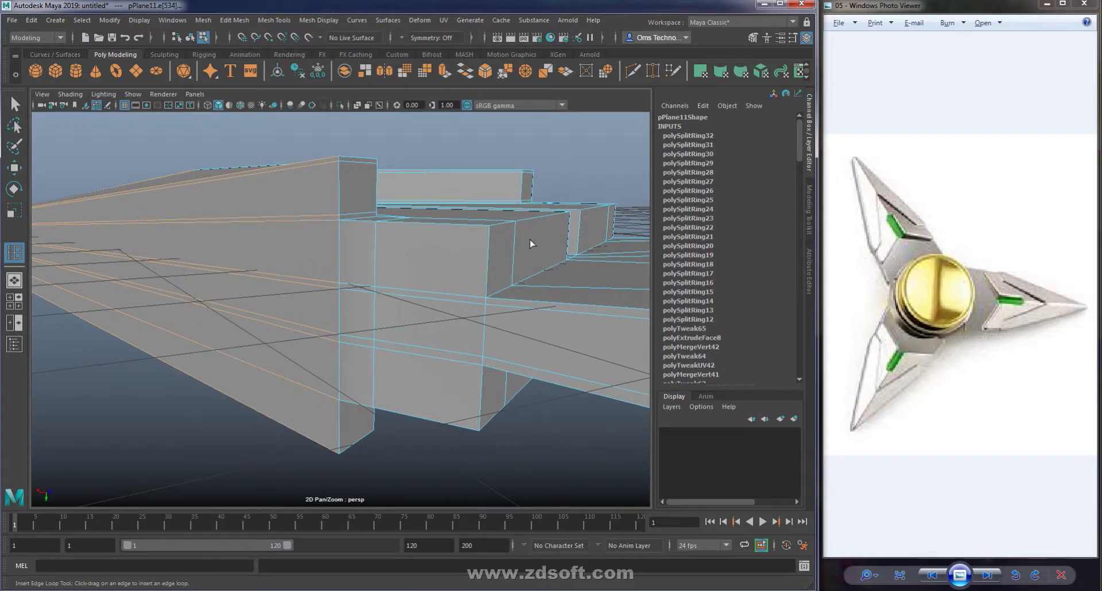
click(492, 233)
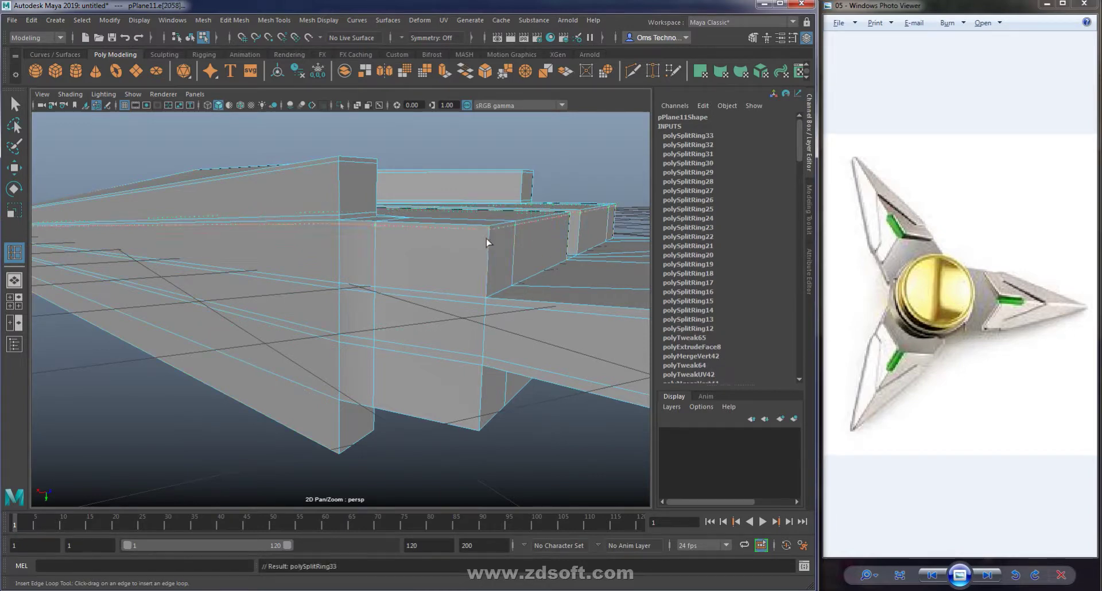
click(500, 295)
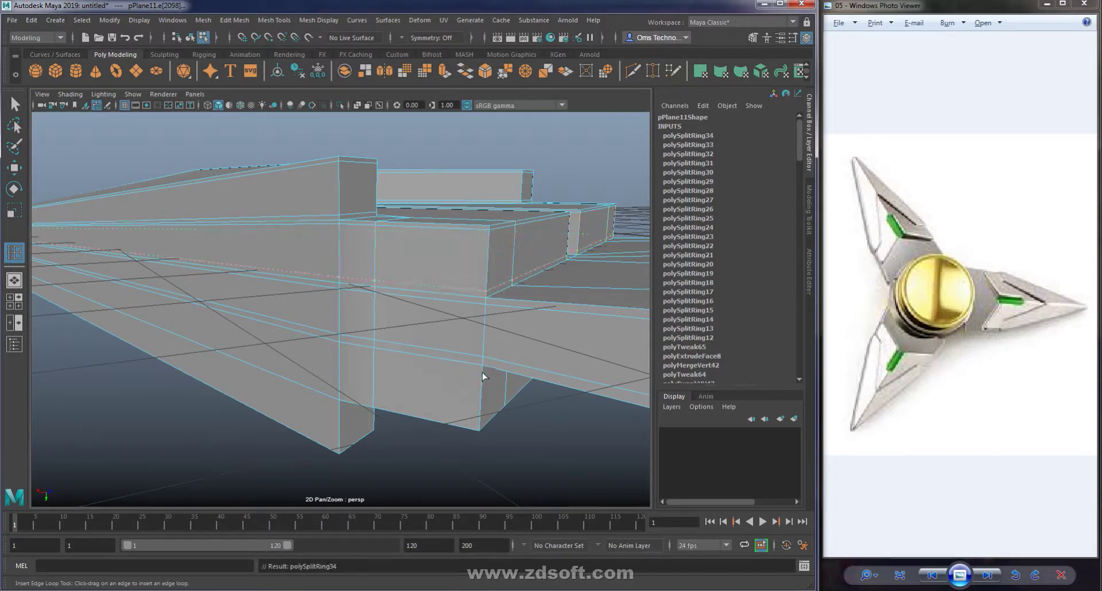
drag(483, 377, 478, 407)
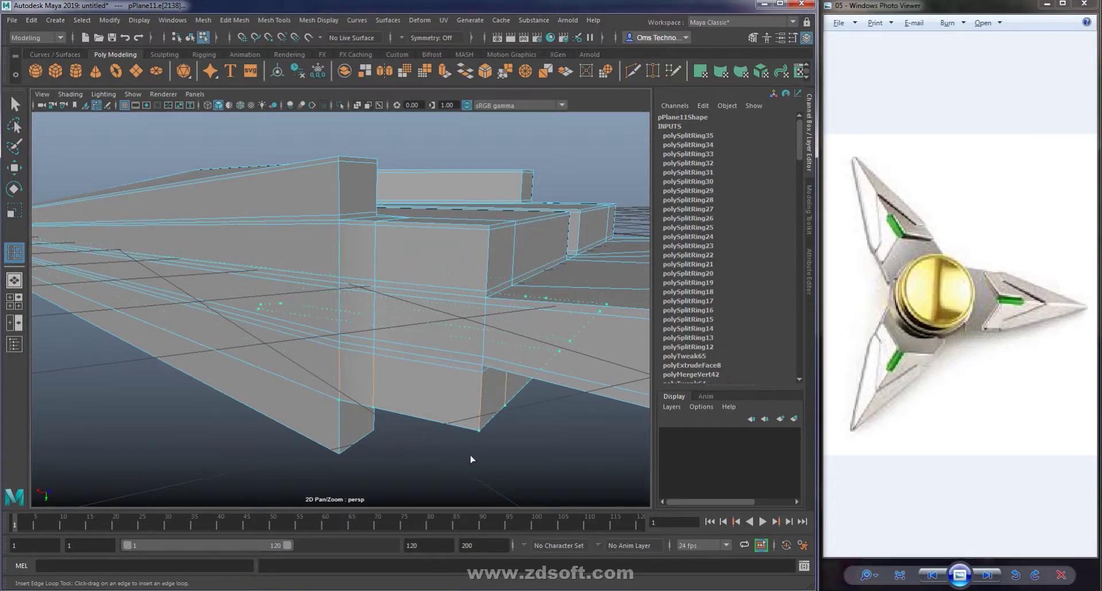
click(488, 427)
click(339, 409)
click(341, 450)
mouse_move(235, 276)
alt+mouse_down()
mouse_move(406, 327)
mouse_move(429, 365)
alt+mouse_up()
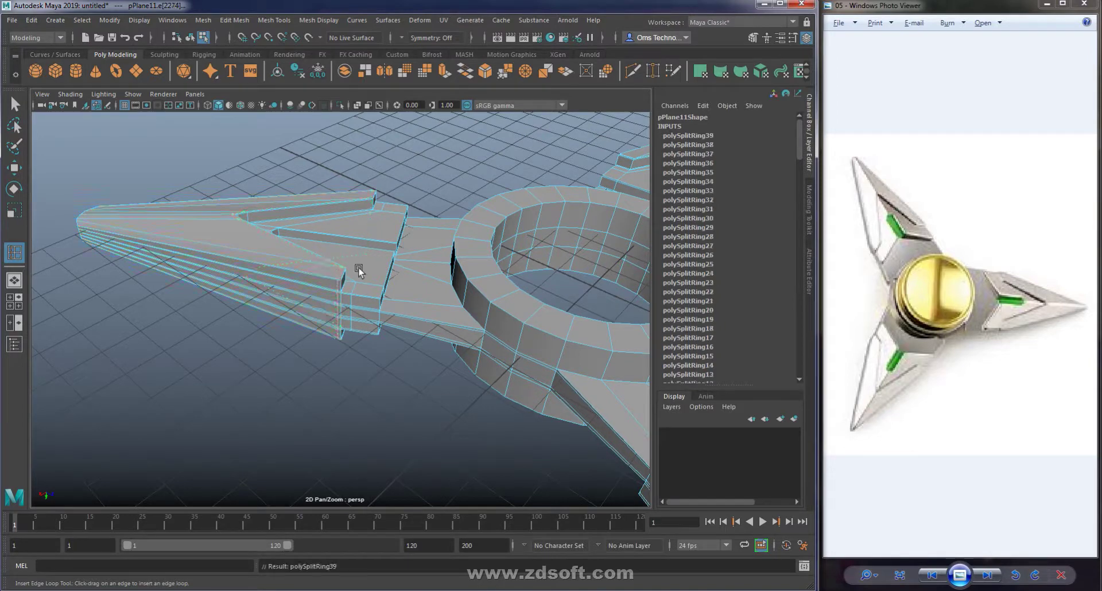
key(w)
key(F8)
click(508, 186)
click(509, 190)
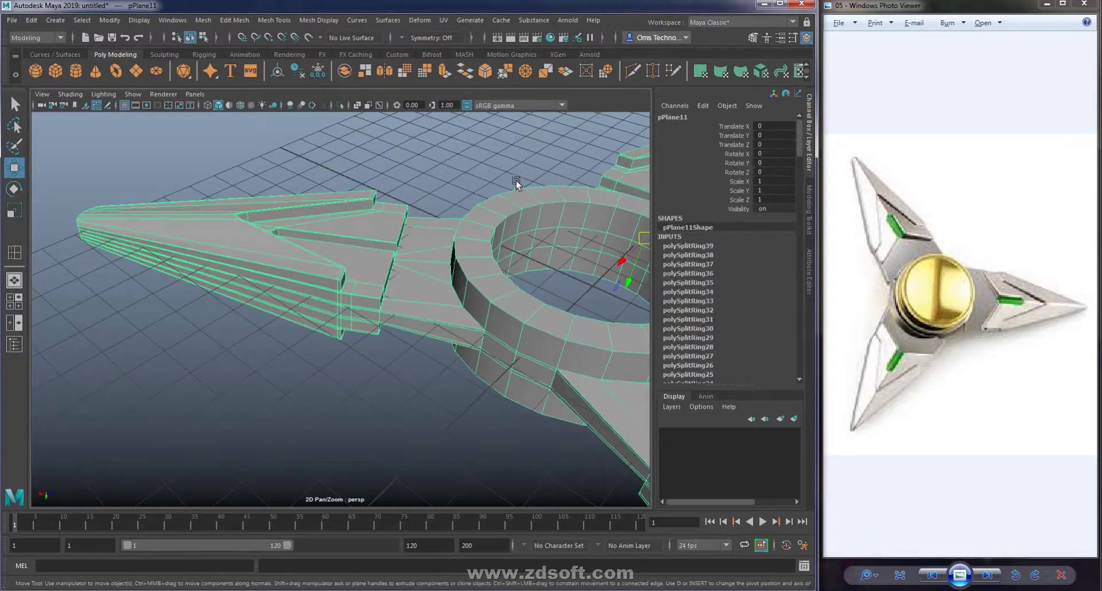
alt+drag(517, 182, 517, 172)
click(516, 158)
alt+right_drag(517, 158, 213, 218)
mouse_move(213, 218)
alt+mouse_down()
mouse_move(534, 374)
mouse_move(516, 336)
alt+mouse_up()
scroll(523, 370, up, 5)
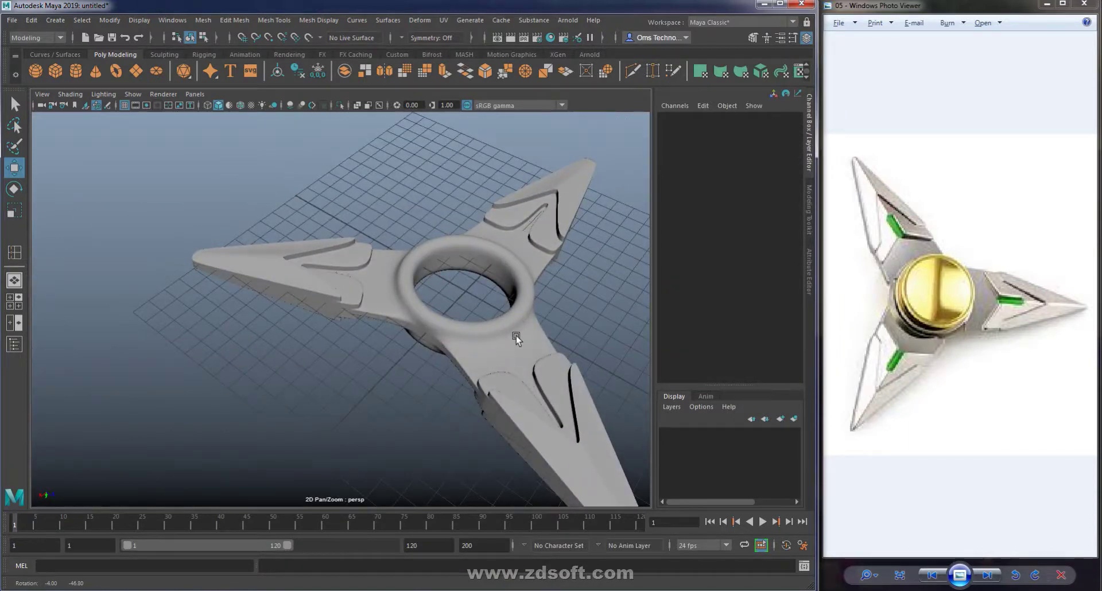
alt+drag(514, 346, 511, 416)
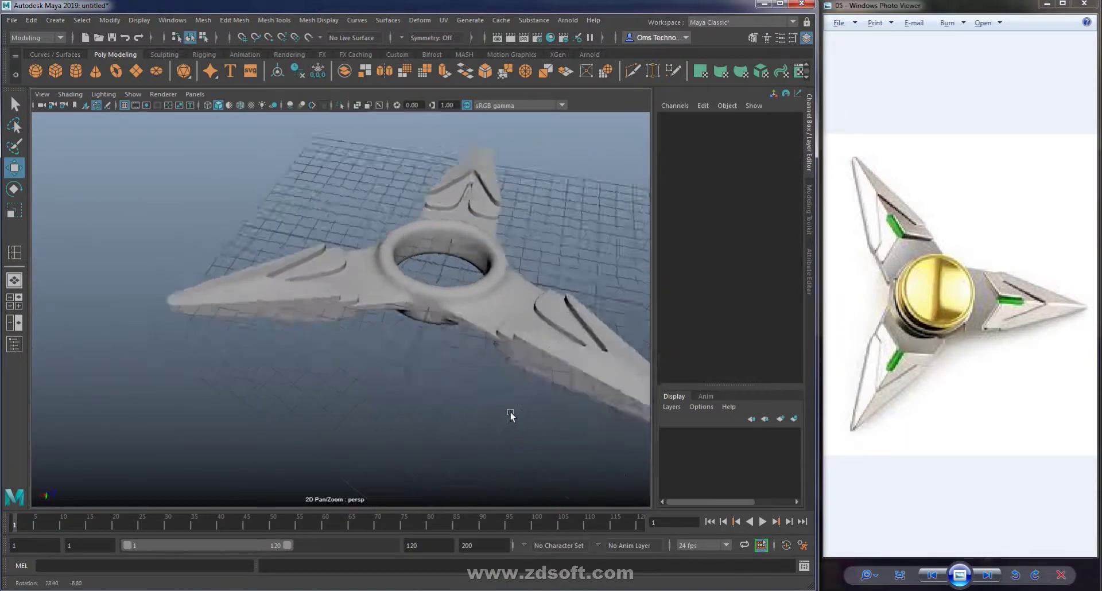
scroll(511, 416, up, 3)
scroll(390, 290, up, 3)
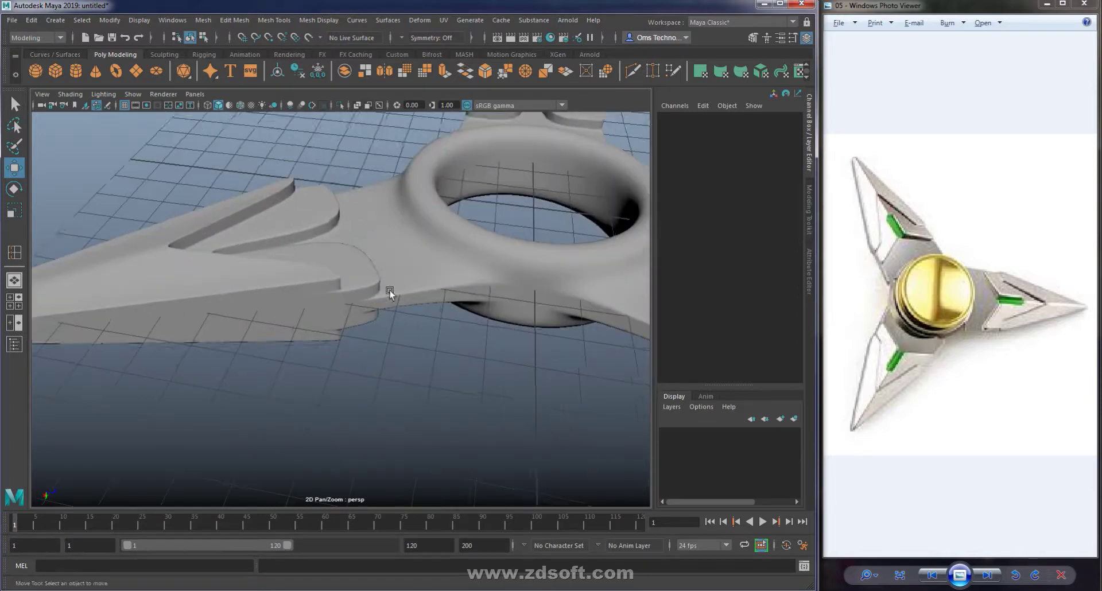
alt+drag(391, 305, 463, 365)
click(463, 303)
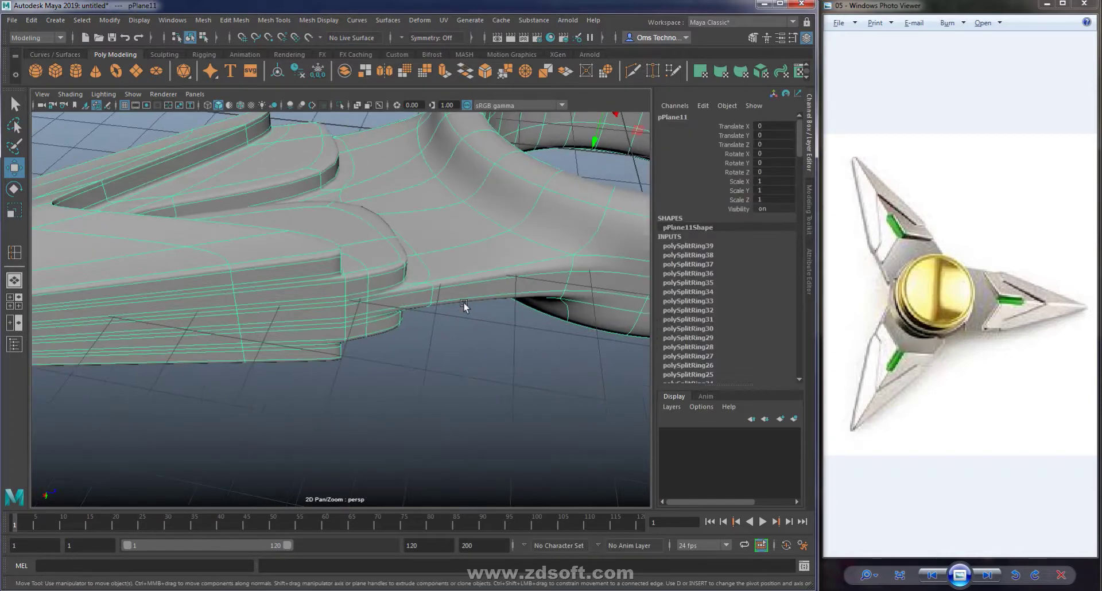
alt+drag(464, 303, 437, 306)
key(1)
shift+right_drag(388, 225, 405, 290)
mouse_move(404, 290)
alt+mouse_down()
mouse_move(343, 282)
mouse_move(391, 298)
alt+mouse_up()
mouse_move(492, 337)
alt+mouse_down()
mouse_move(367, 313)
mouse_move(241, 265)
alt+mouse_up()
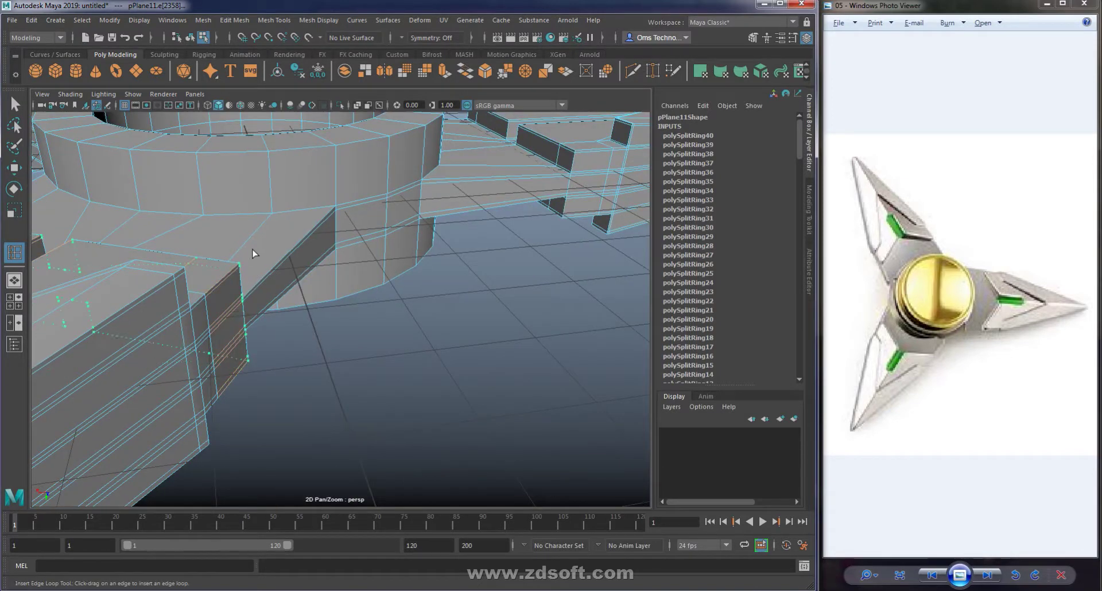
Add two more supporting edge loops on the next blade, reaching polySplitRing42.
click(239, 270)
mouse_move(389, 288)
alt+mouse_down()
mouse_move(113, 426)
mouse_move(229, 337)
mouse_move(251, 330)
mouse_move(283, 348)
alt+mouse_up()
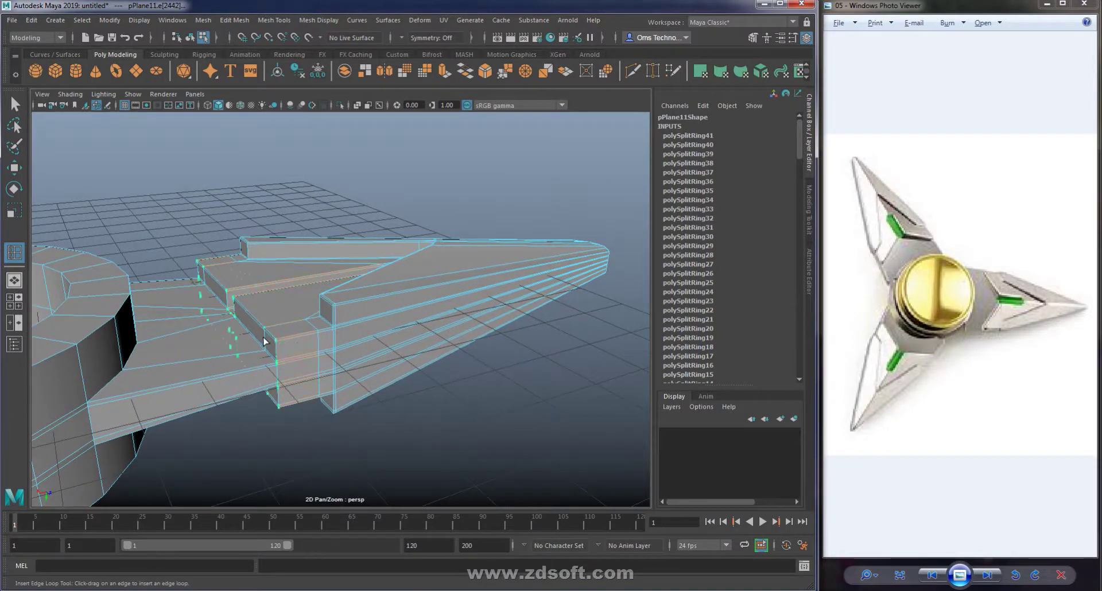
click(280, 338)
Exit the loop tool and display the whole spinner with smooth preview.
key(w)
key(F8)
key(3)
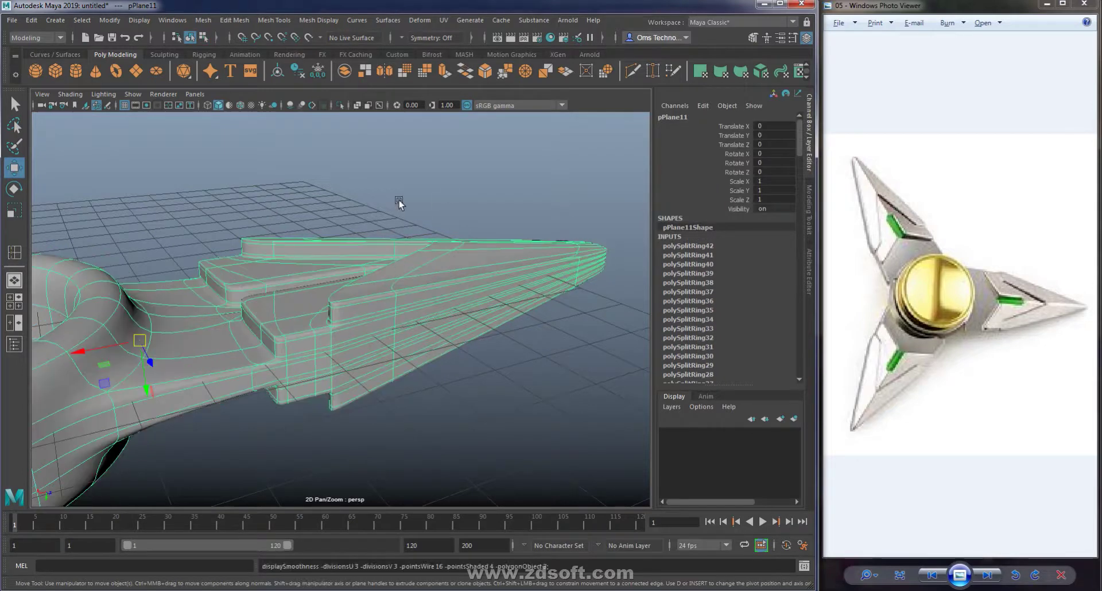
click(399, 200)
mouse_move(493, 334)
alt+mouse_down()
mouse_move(364, 340)
mouse_move(340, 388)
mouse_move(435, 297)
mouse_move(485, 298)
mouse_move(480, 325)
mouse_move(443, 302)
mouse_move(456, 292)
mouse_move(345, 332)
mouse_move(293, 326)
mouse_move(532, 336)
mouse_move(491, 348)
alt+mouse_up()
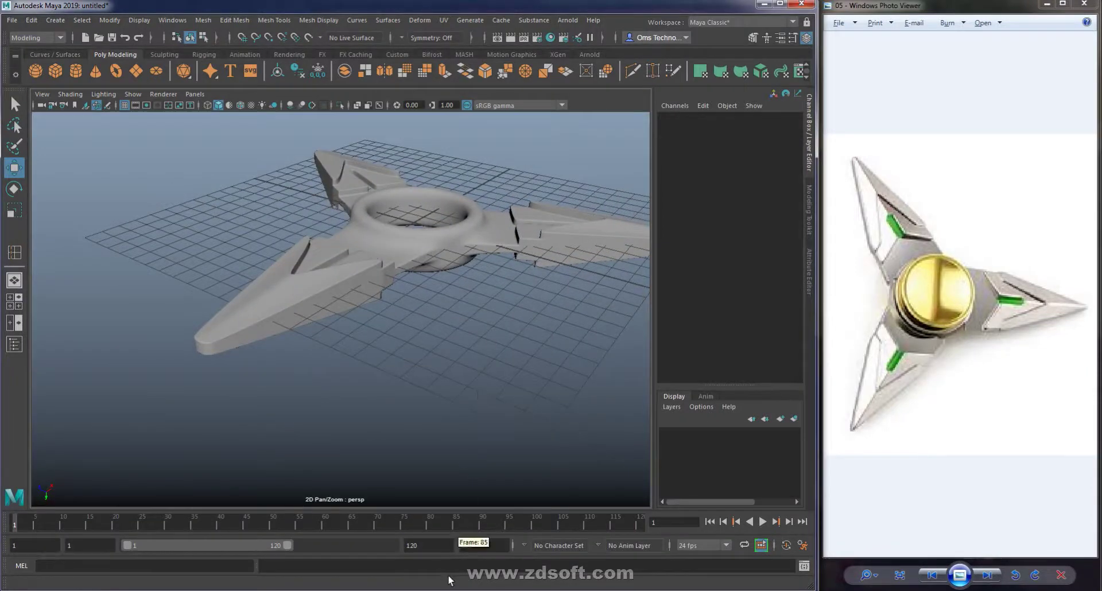